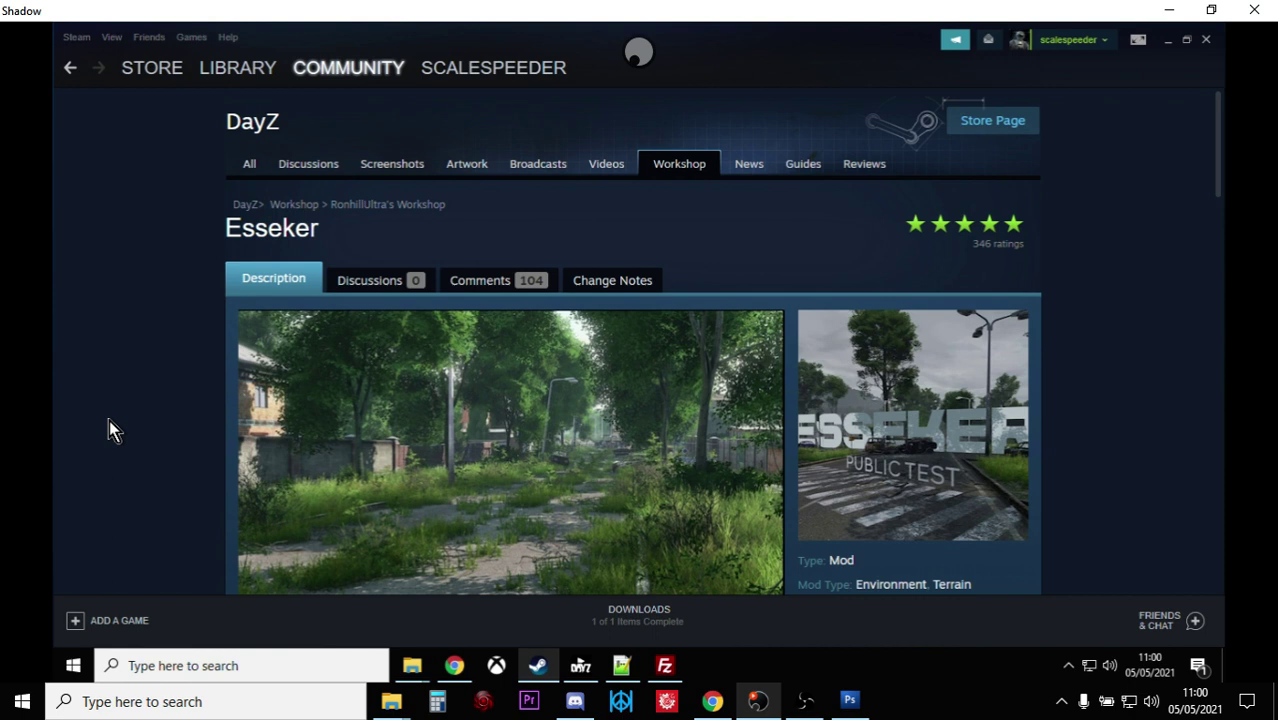
Scroll the Esseker Workshop page to confirm it shows Subscribed with 1 of 1 items downloaded.
{"action": "scroll", "coordinate": [120, 418], "scroll_direction": "down", "scroll_amount": 1}
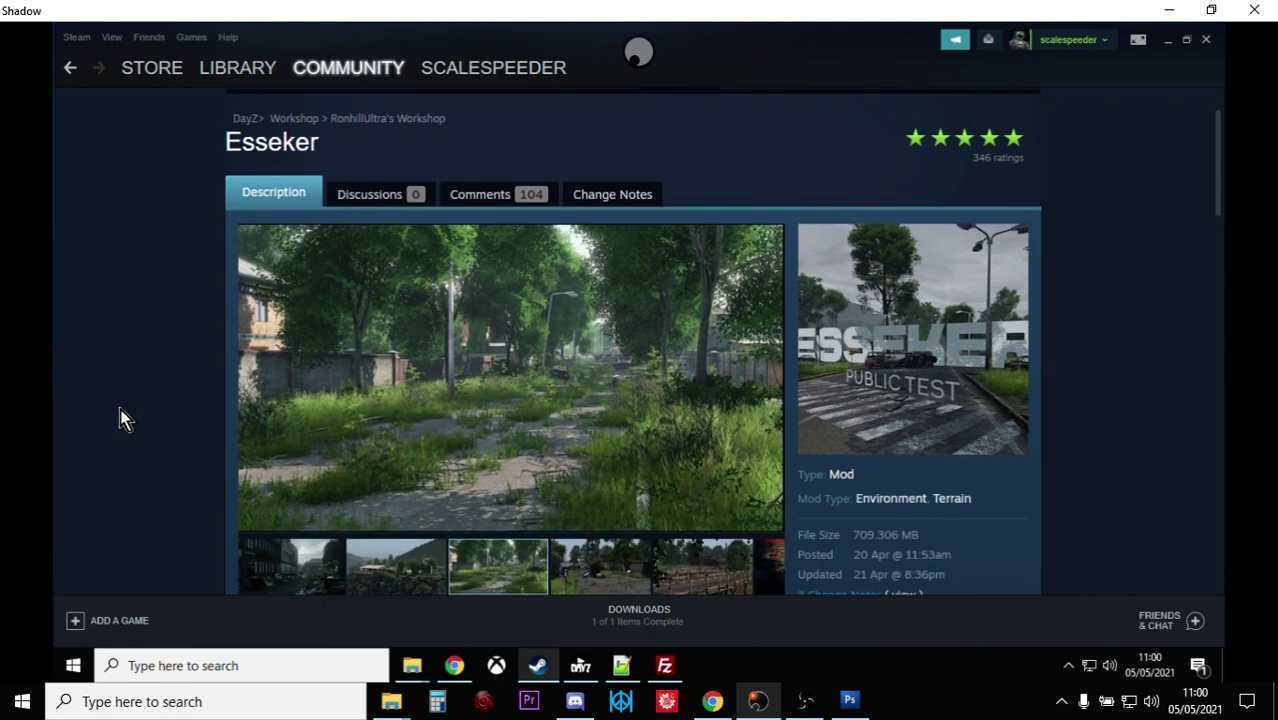
{"action": "scroll", "coordinate": [120, 418], "scroll_direction": "down", "scroll_amount": 1}
{"action": "scroll", "coordinate": [120, 418], "scroll_direction": "down", "scroll_amount": 3}
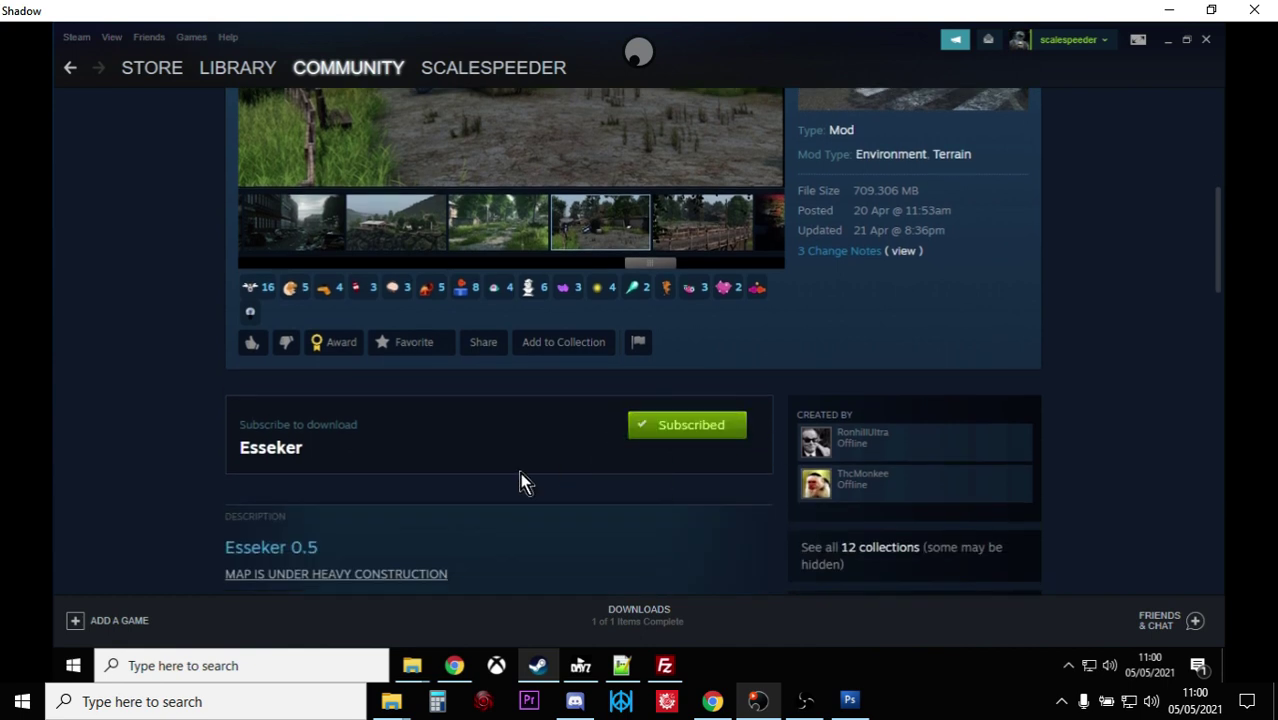
{"action": "scroll", "coordinate": [522, 480], "scroll_direction": "up", "scroll_amount": 3}
{"action": "scroll", "coordinate": [522, 480], "scroll_direction": "up", "scroll_amount": 2}
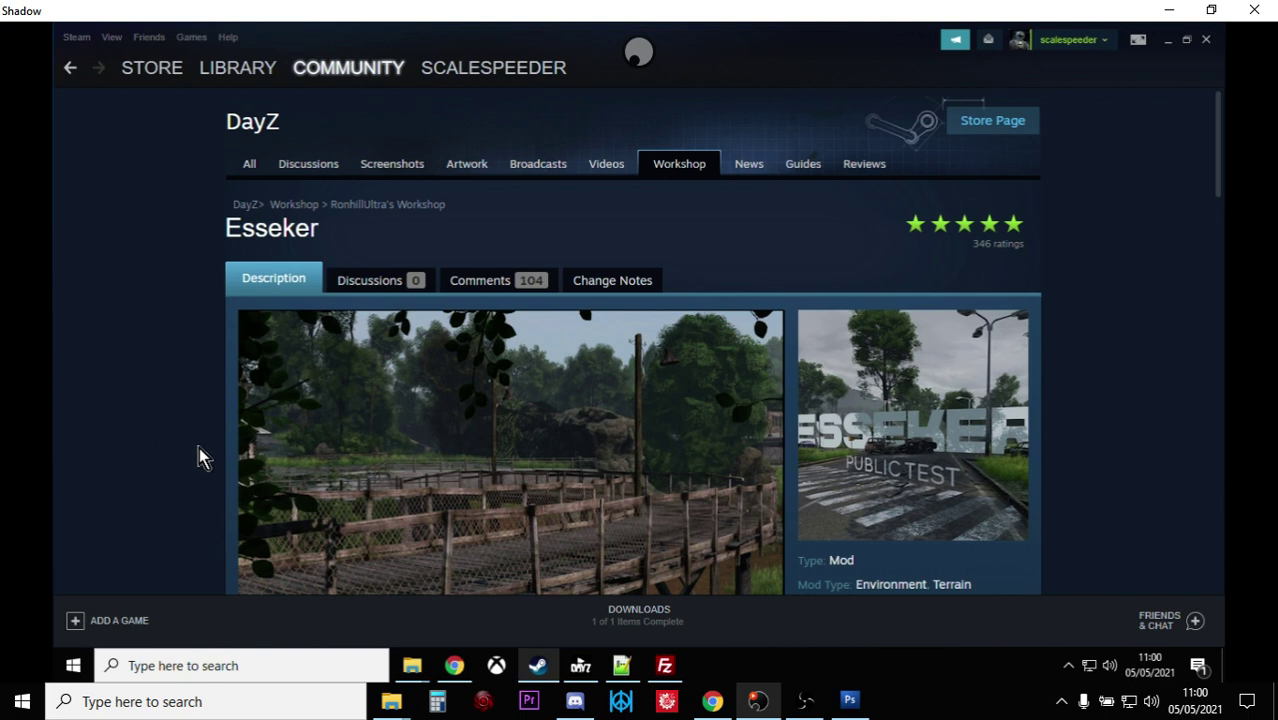
{"action": "left_click", "coordinate": [665, 665]}
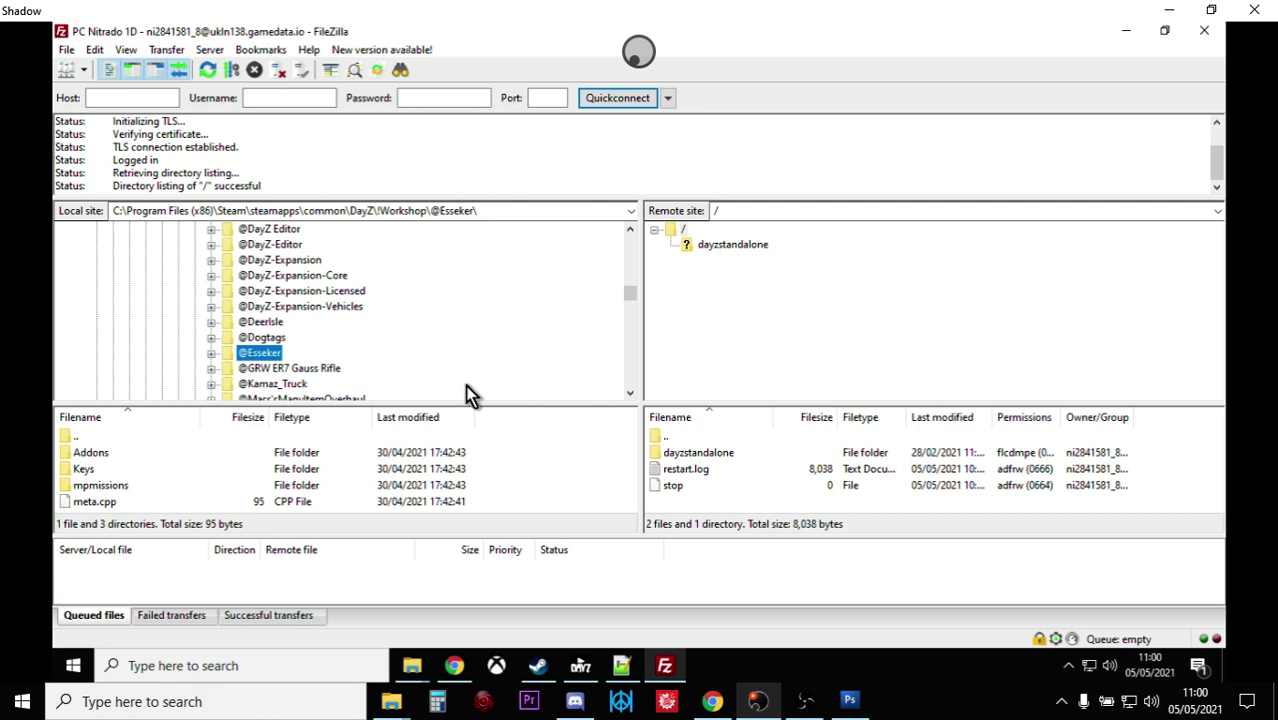
{"action": "scroll", "coordinate": [460, 380], "scroll_direction": "up", "scroll_amount": 8}
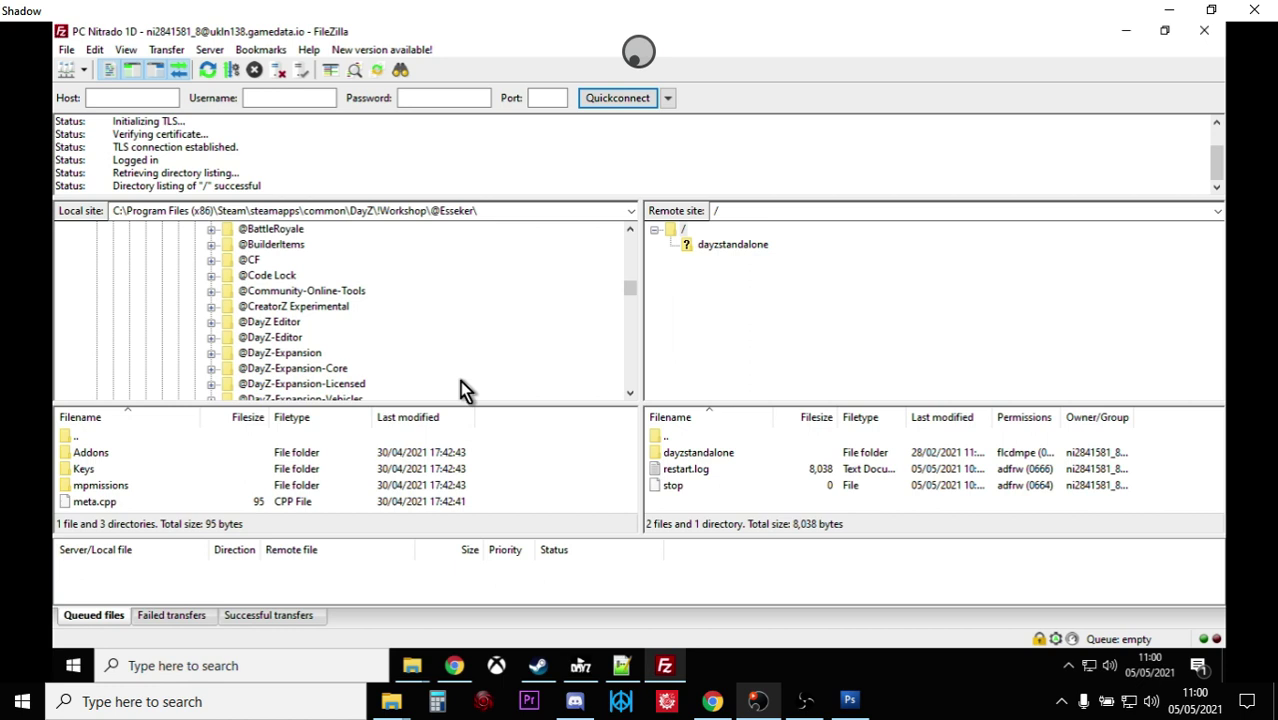
{"action": "scroll", "coordinate": [395, 348], "scroll_direction": "down", "scroll_amount": 1}
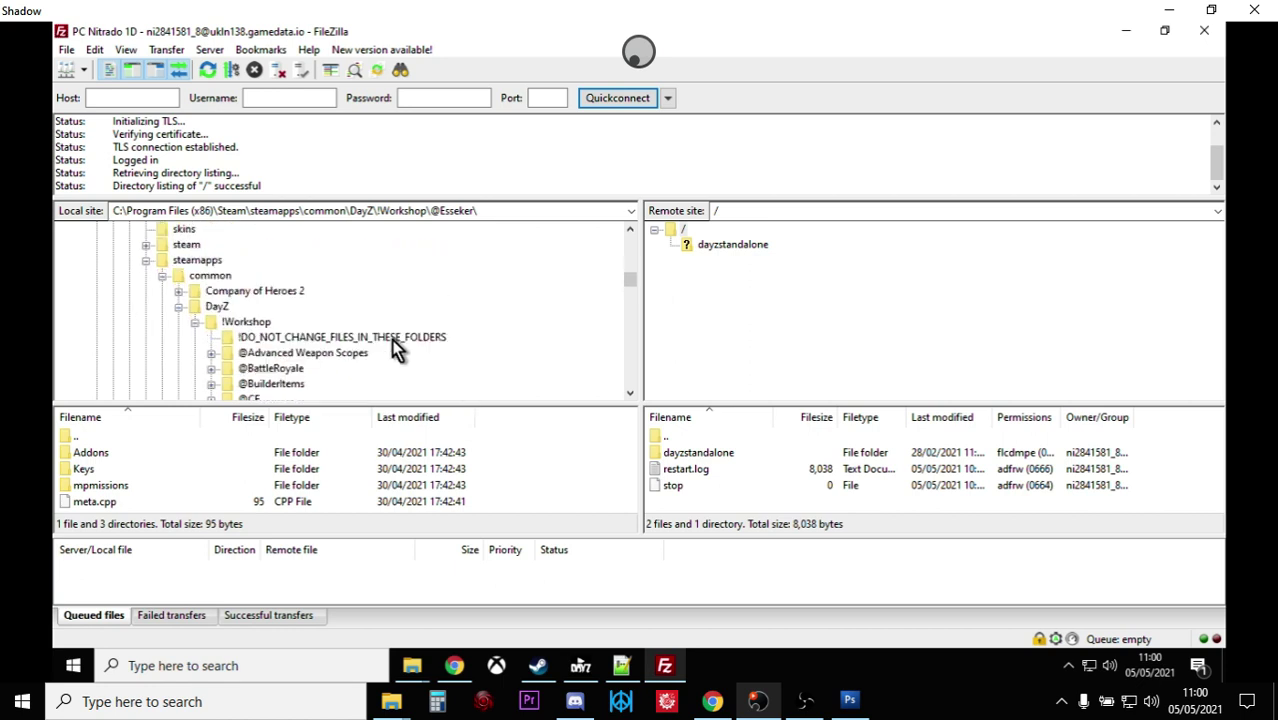
{"action": "scroll", "coordinate": [395, 348], "scroll_direction": "down", "scroll_amount": 4}
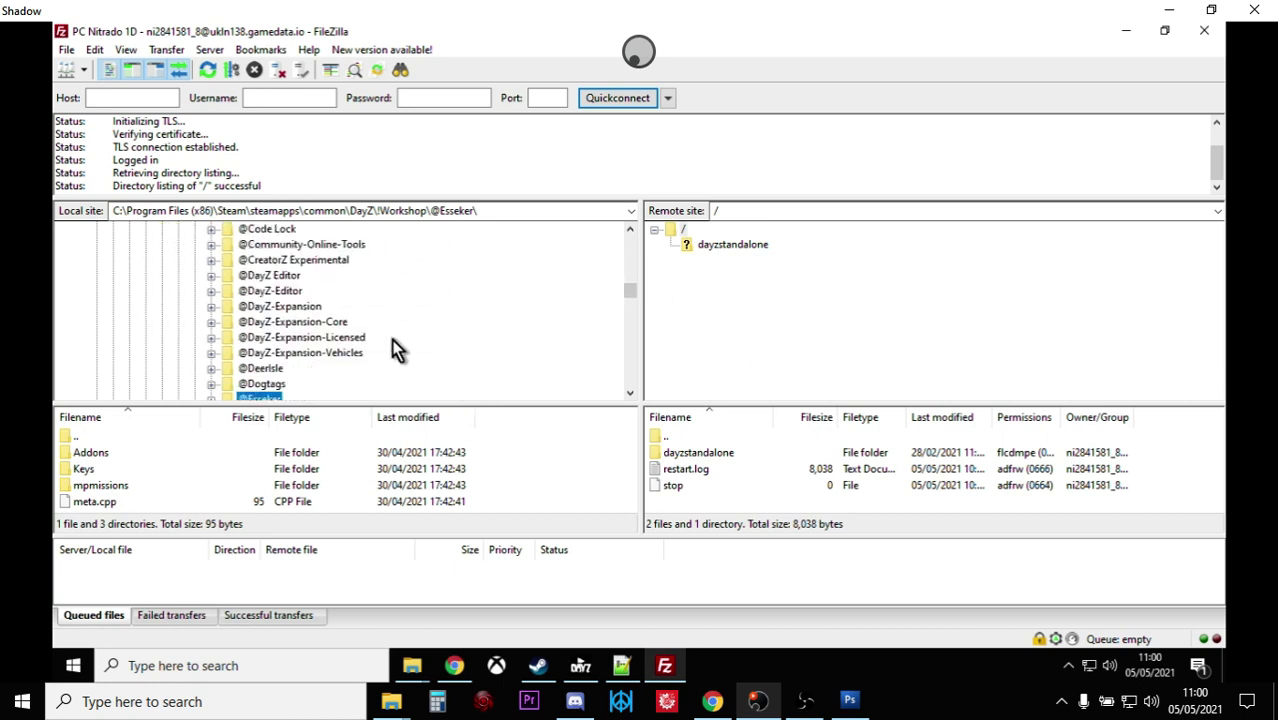
{"action": "scroll", "coordinate": [380, 349], "scroll_direction": "down", "scroll_amount": 1}
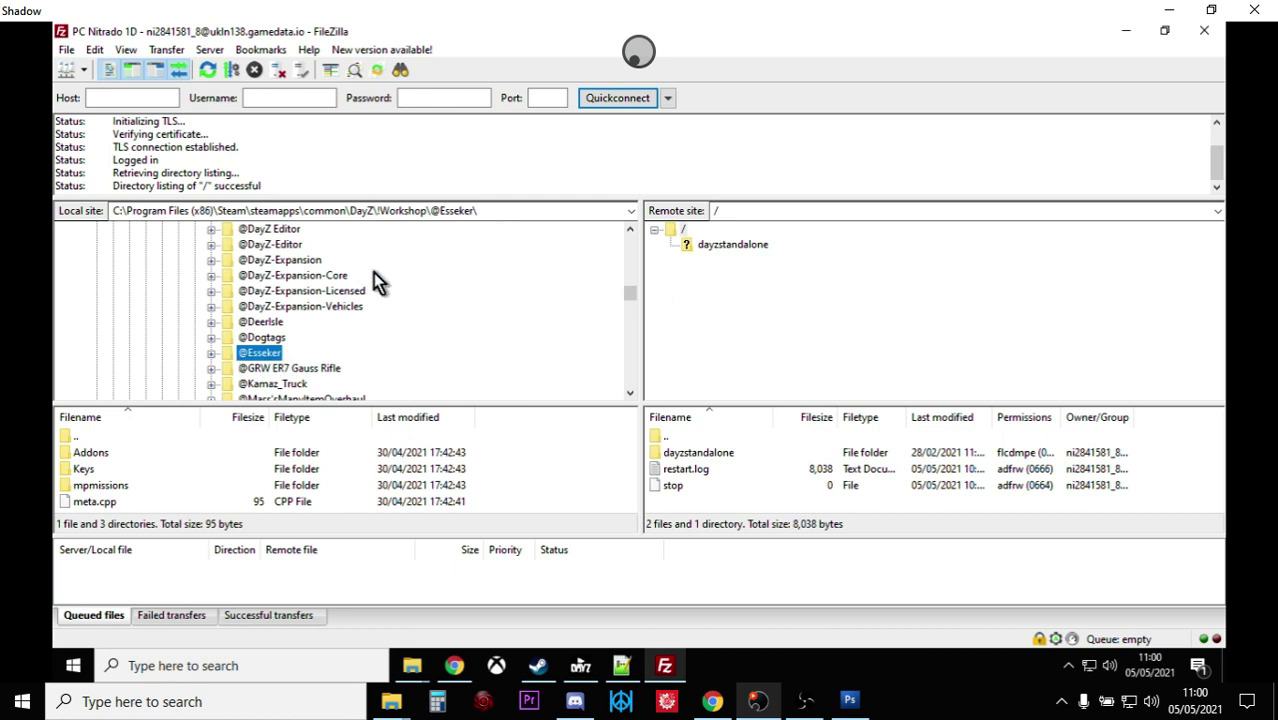
In DayZ Launcher's mod list, unload CF together with ZomBerry Admin Tools.
{"action": "left_click", "coordinate": [577, 665]}
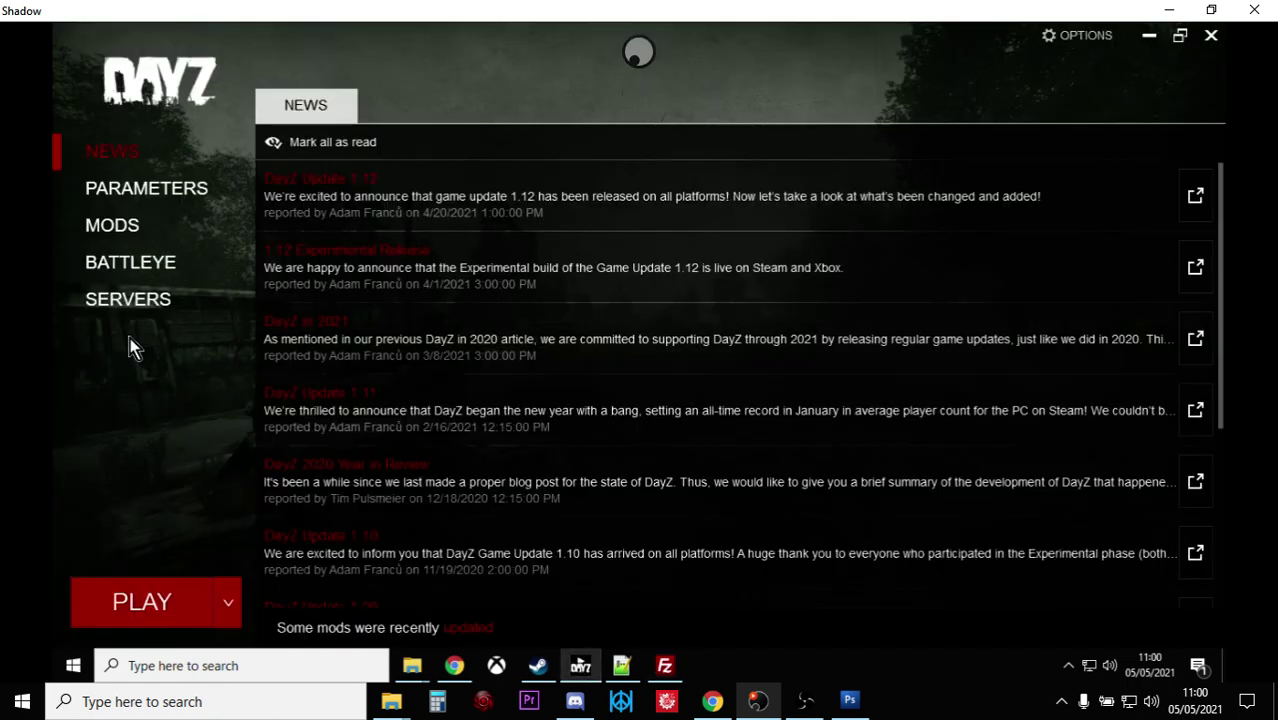
{"action": "left_click", "coordinate": [127, 230]}
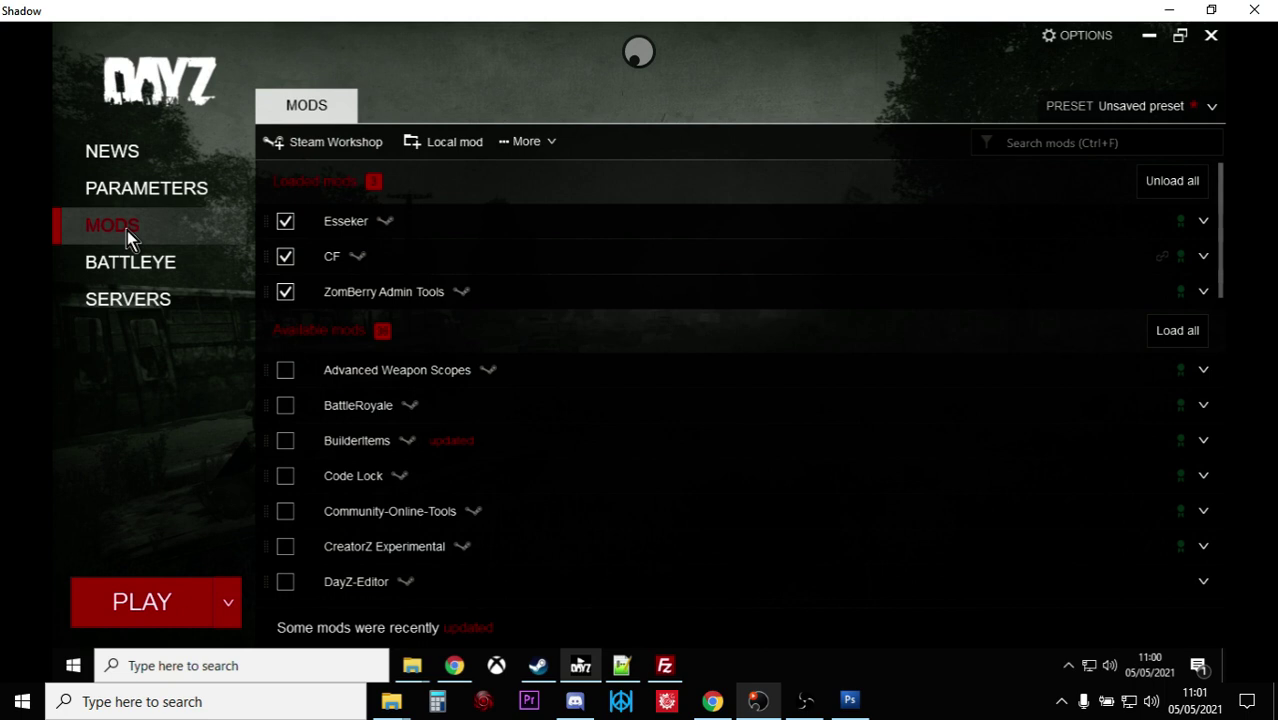
{"action": "left_click", "coordinate": [286, 270]}
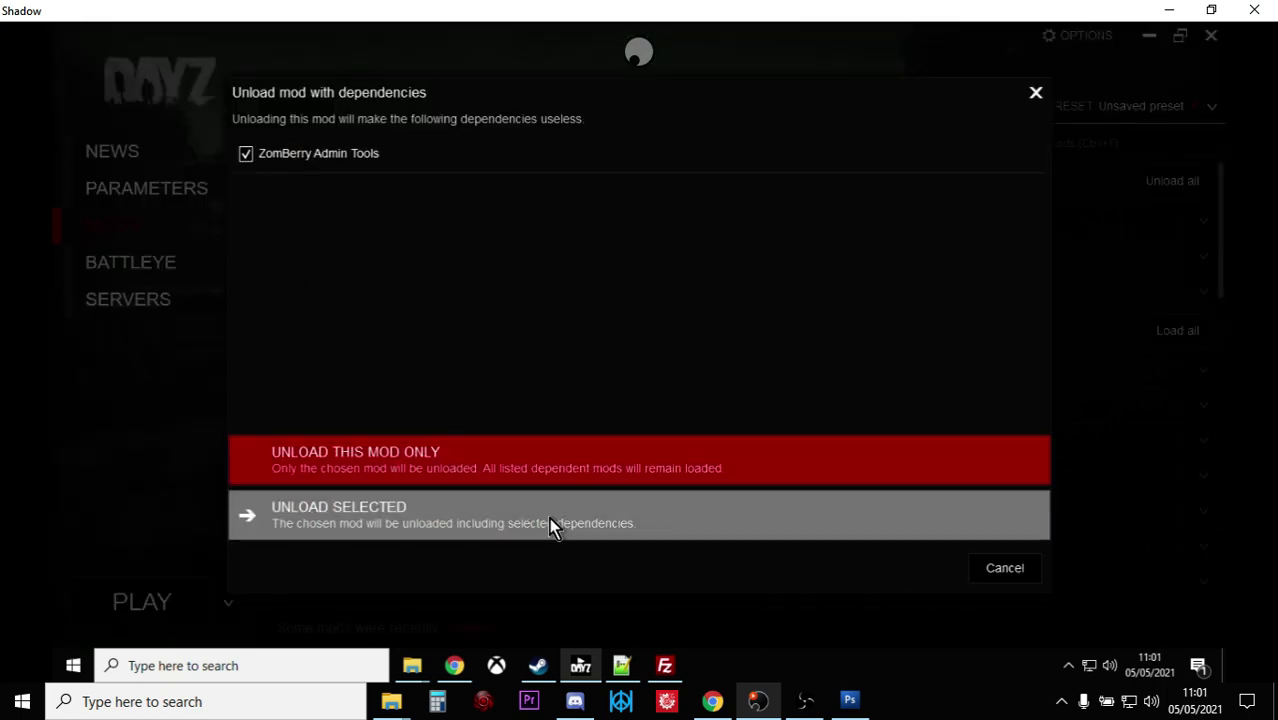
{"action": "left_click", "coordinate": [549, 517]}
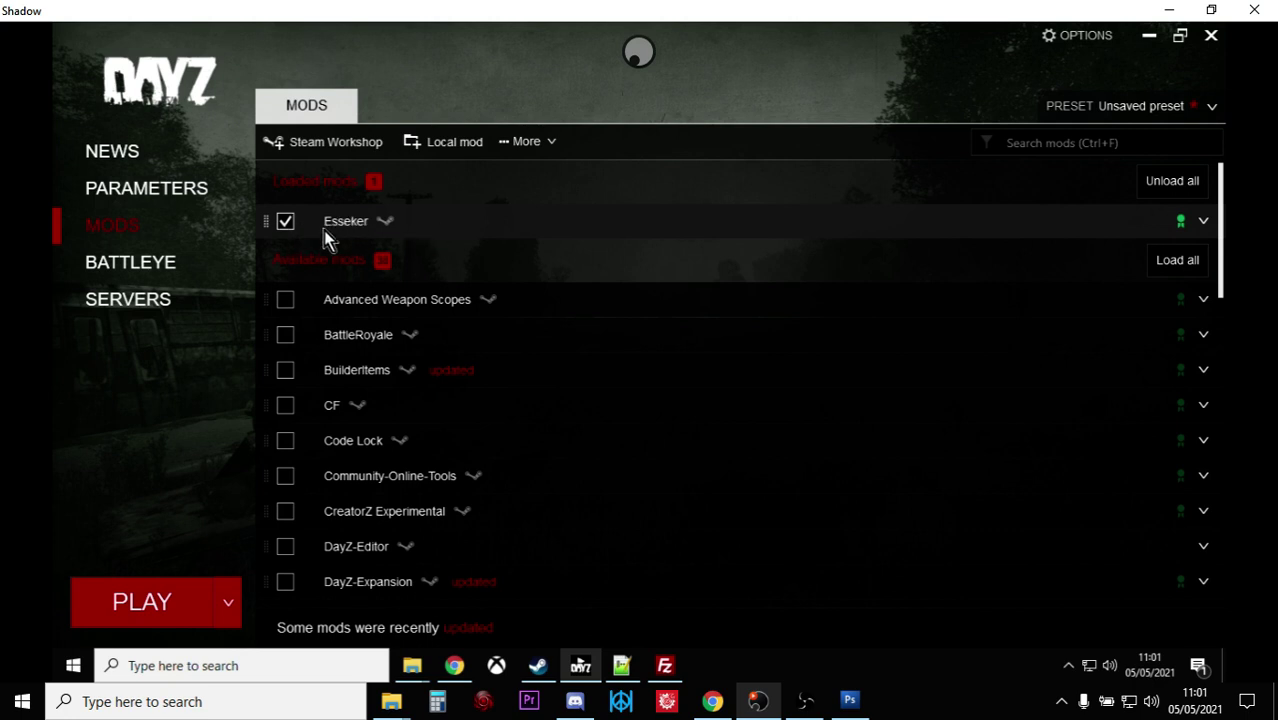
Open the Esseker mod's folder in Windows Explorer from its options menu.
{"action": "left_click", "coordinate": [1204, 223]}
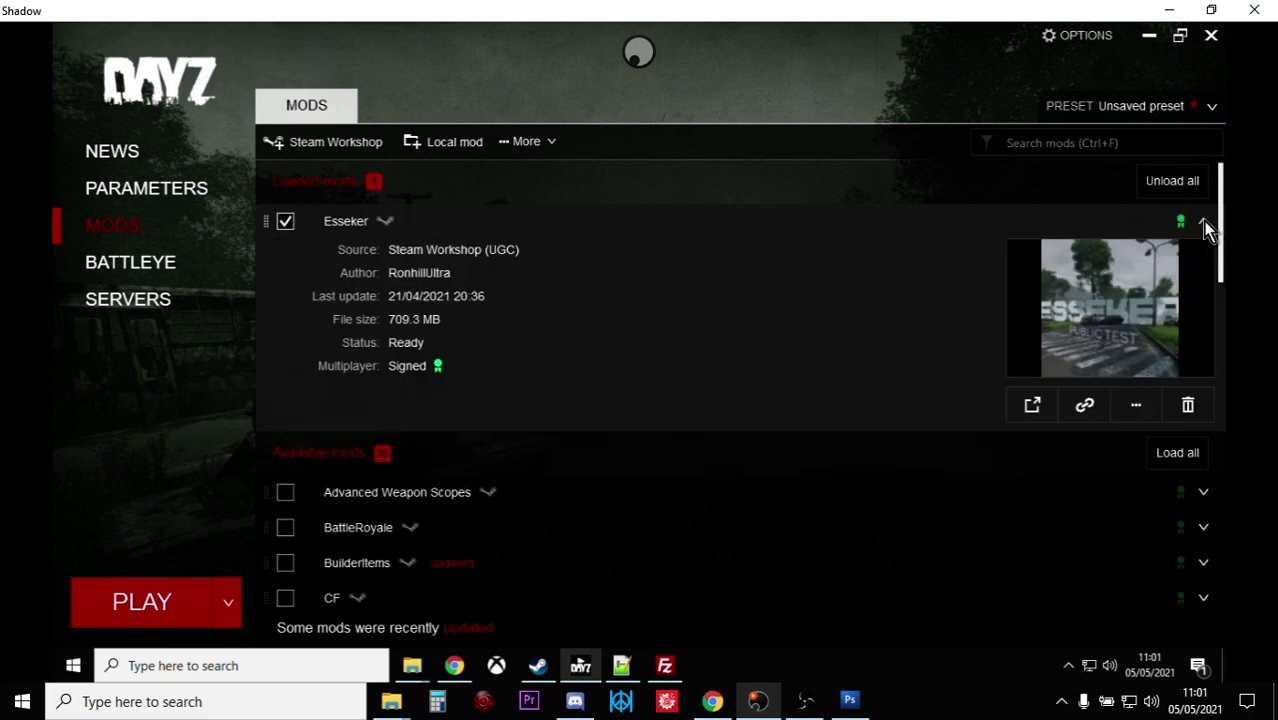
{"action": "left_click", "coordinate": [1136, 407]}
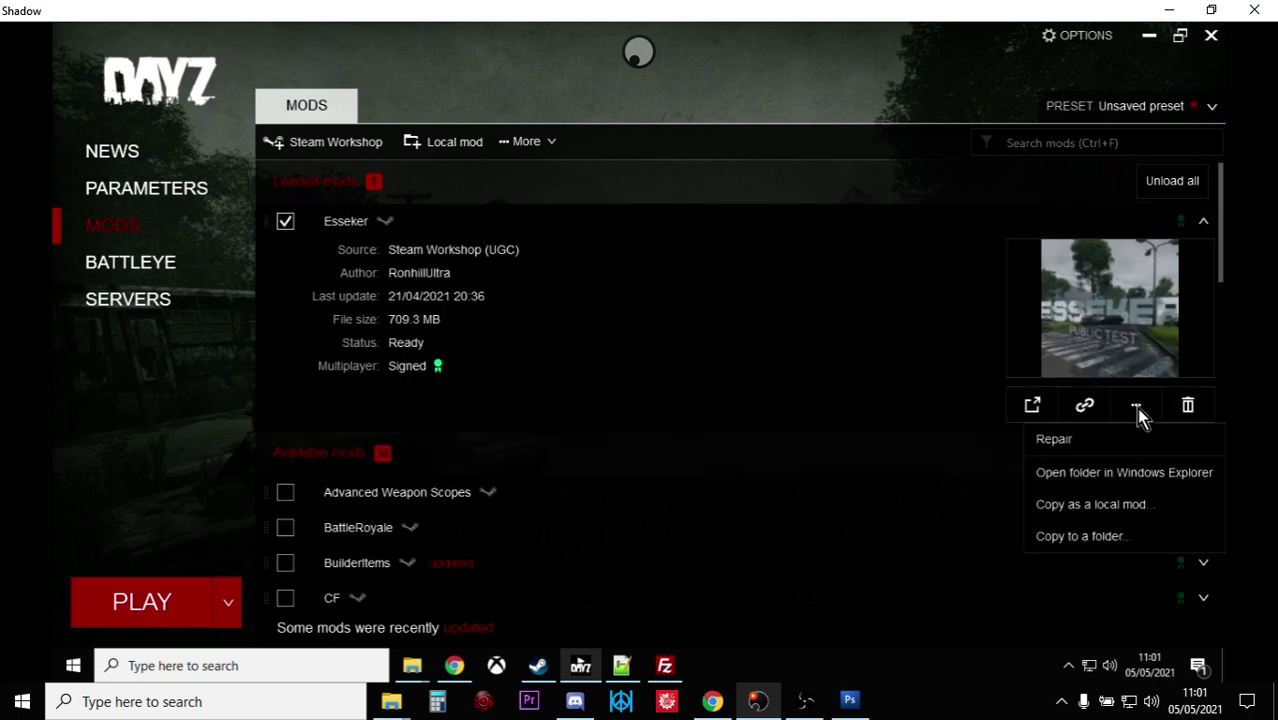
{"action": "left_click", "coordinate": [1126, 474]}
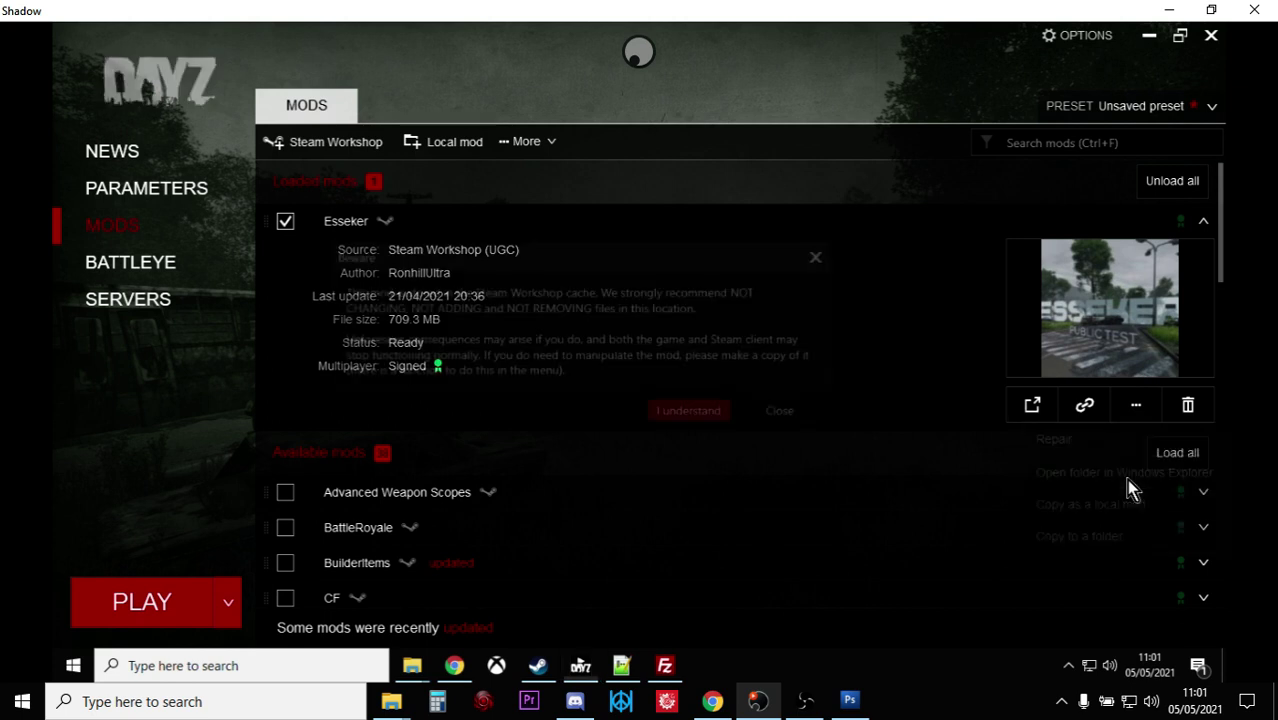
Acknowledge the Workshop folder warning, maximize Explorer, and copy the !Workshop folder path.
{"action": "left_click", "coordinate": [691, 418]}
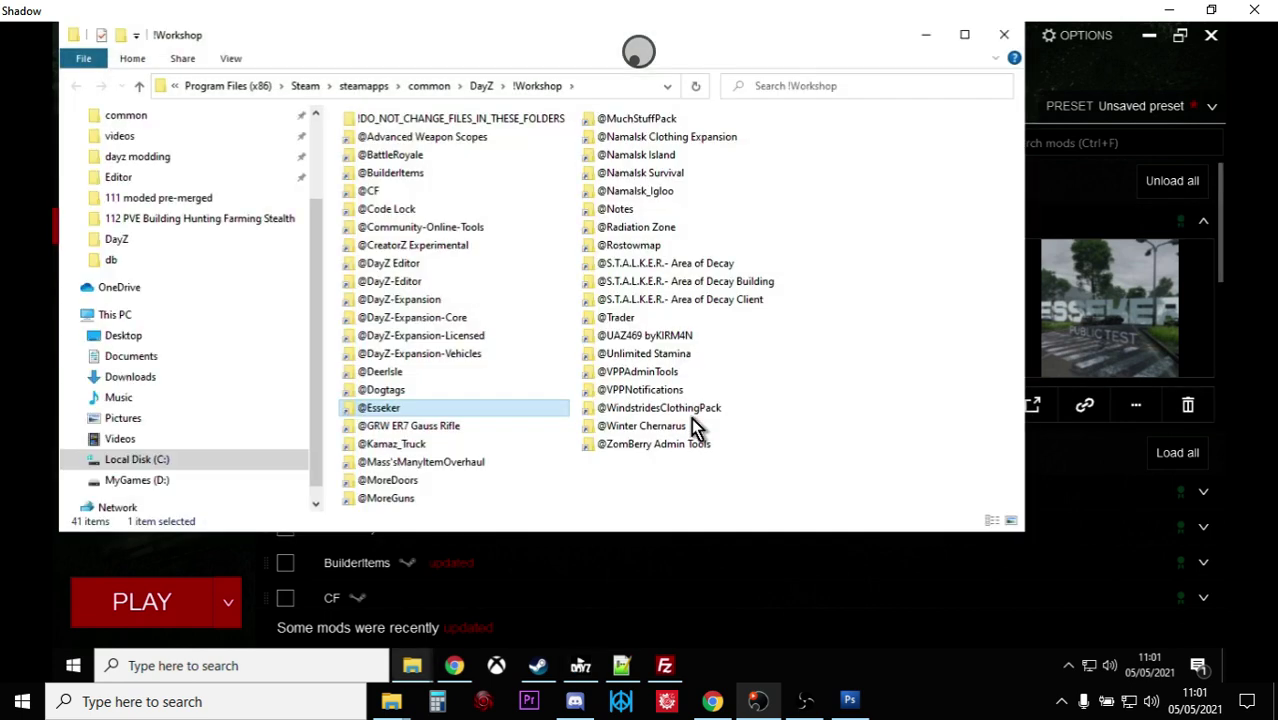
{"action": "left_click", "coordinate": [964, 36]}
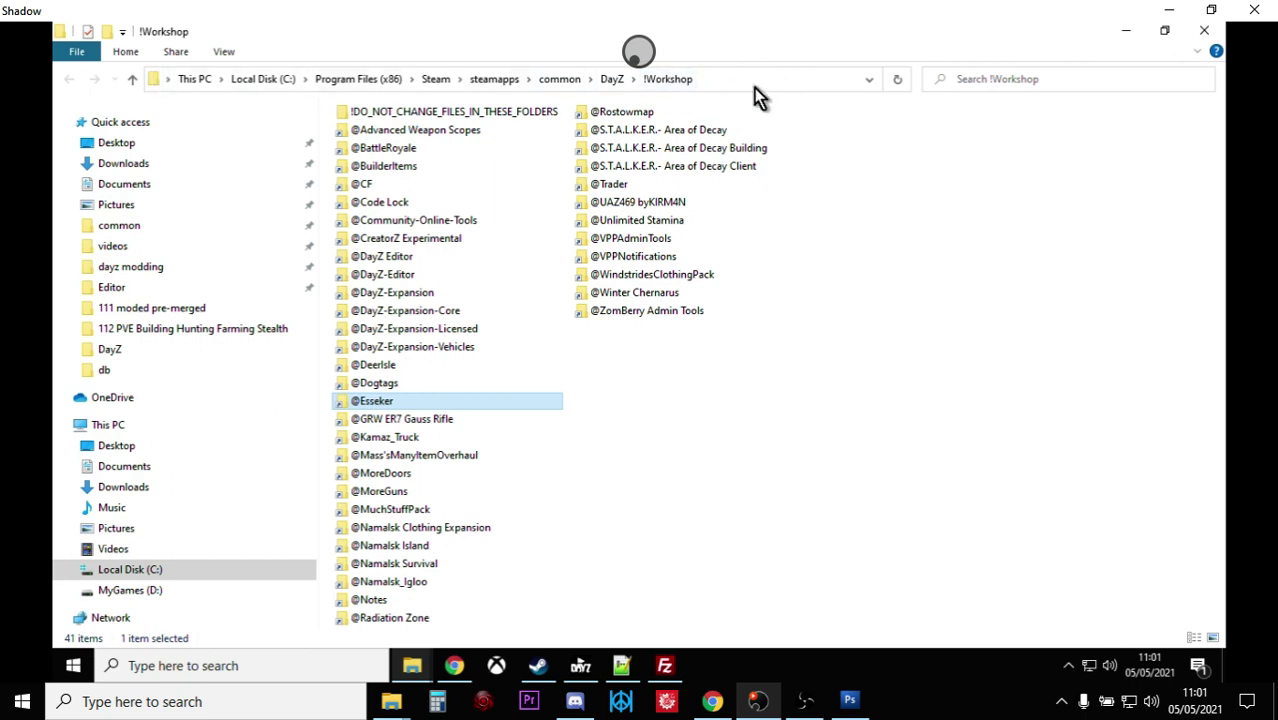
{"action": "left_click", "coordinate": [784, 82]}
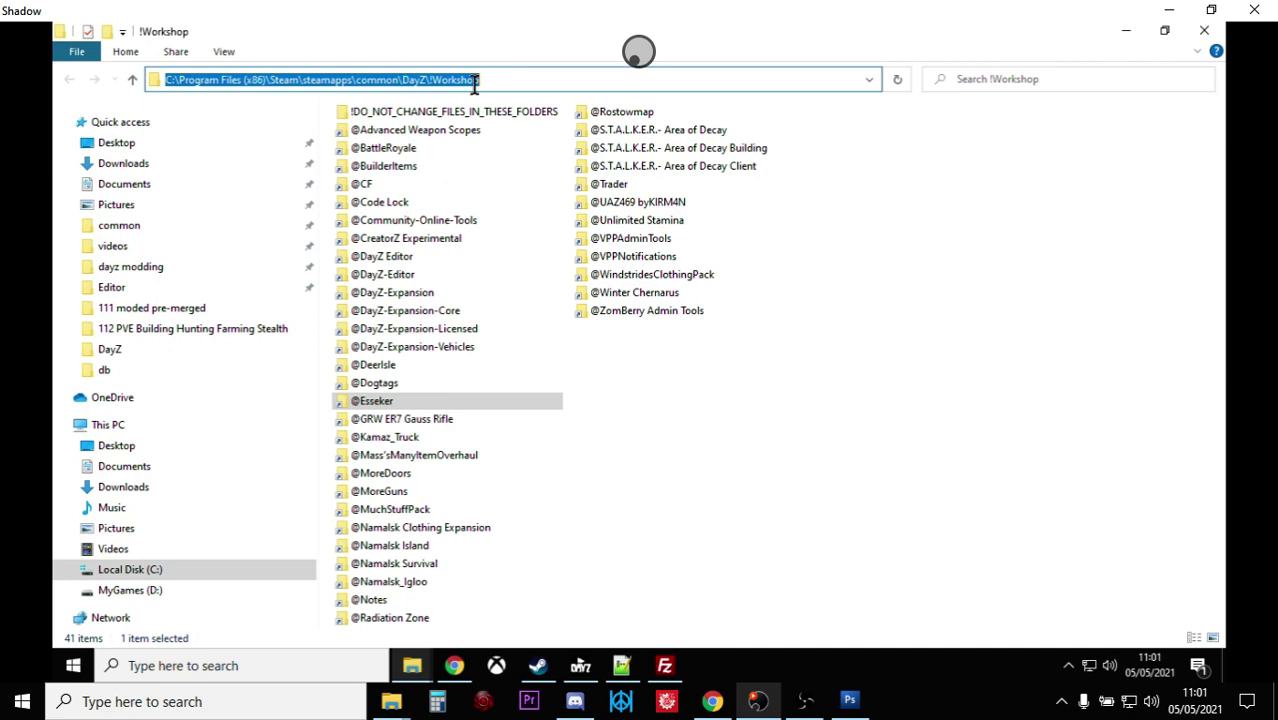
{"action": "right_click", "coordinate": [402, 90]}
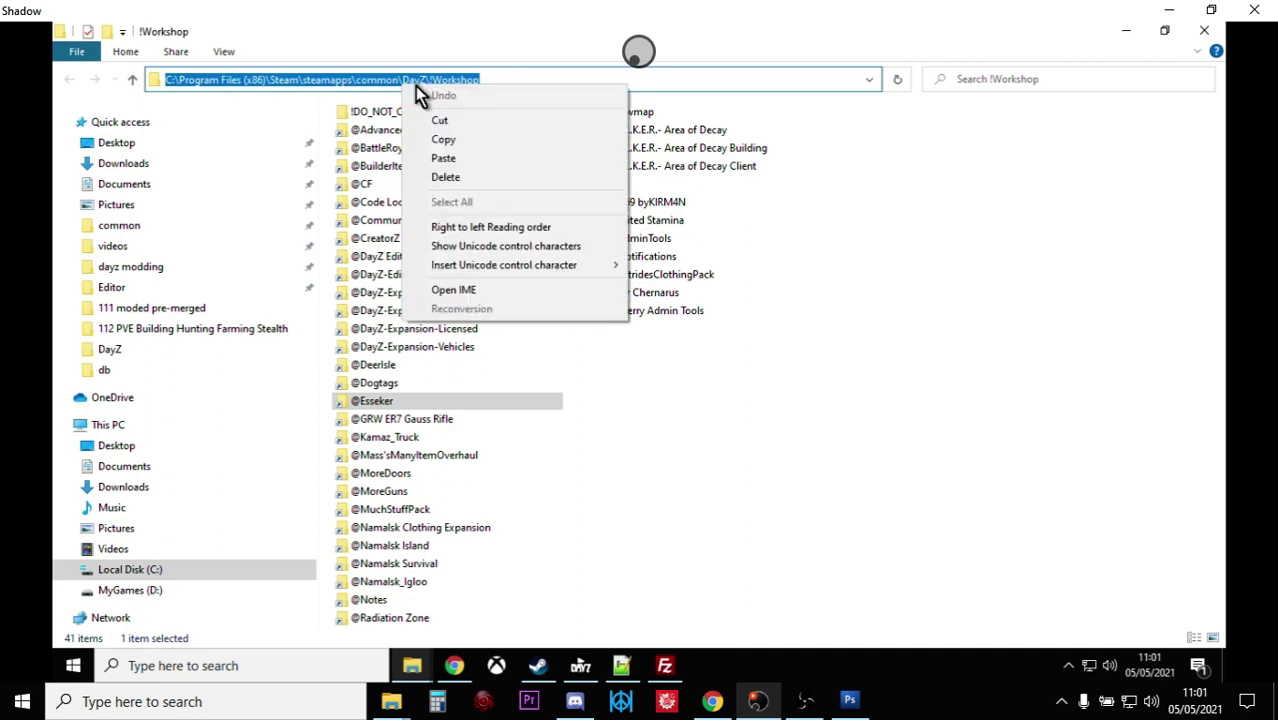
{"action": "left_click", "coordinate": [467, 138]}
{"action": "left_click", "coordinate": [664, 665]}
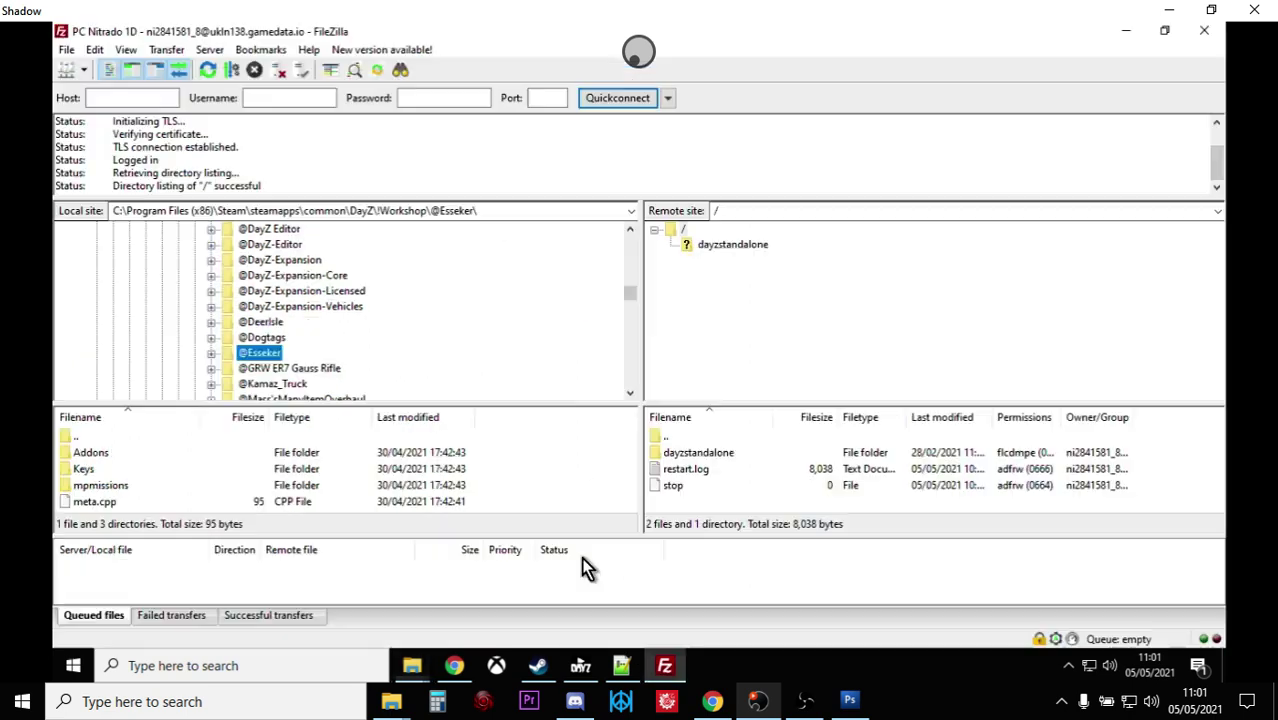
{"action": "left_click", "coordinate": [517, 211]}
{"action": "right_click", "coordinate": [431, 210]}
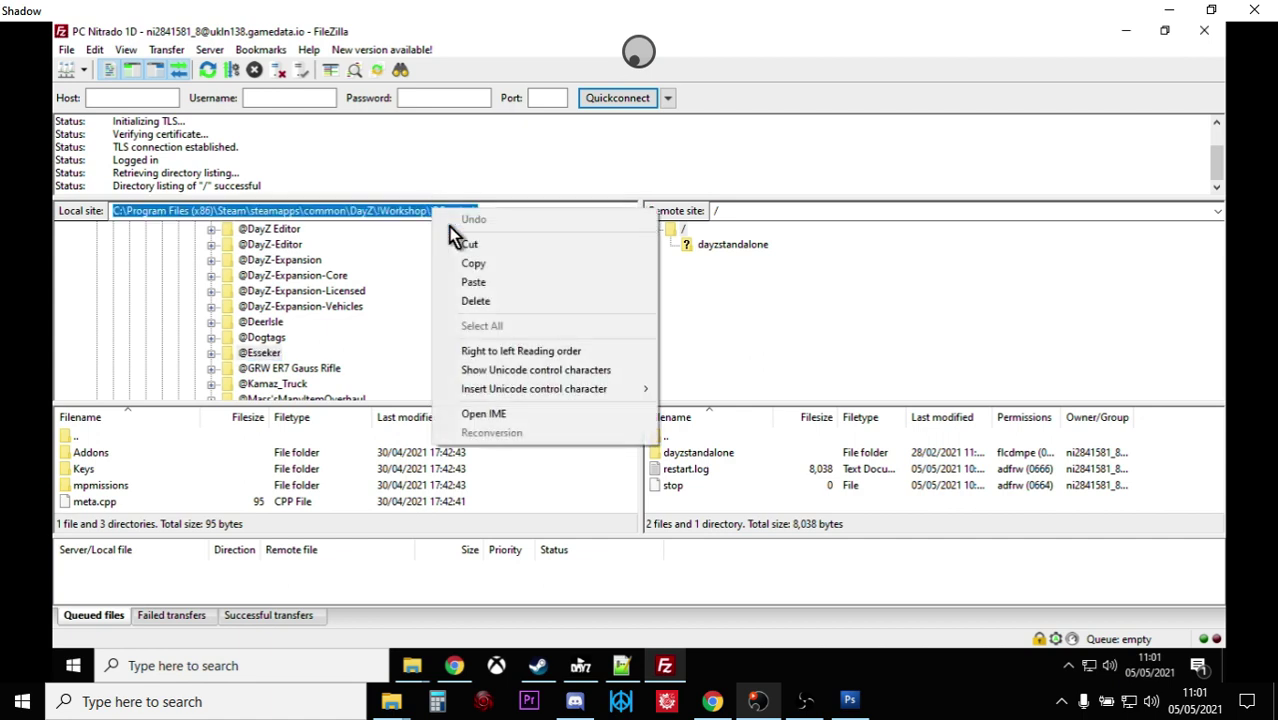
{"action": "left_click", "coordinate": [485, 287]}
{"action": "key", "text": "Return"}
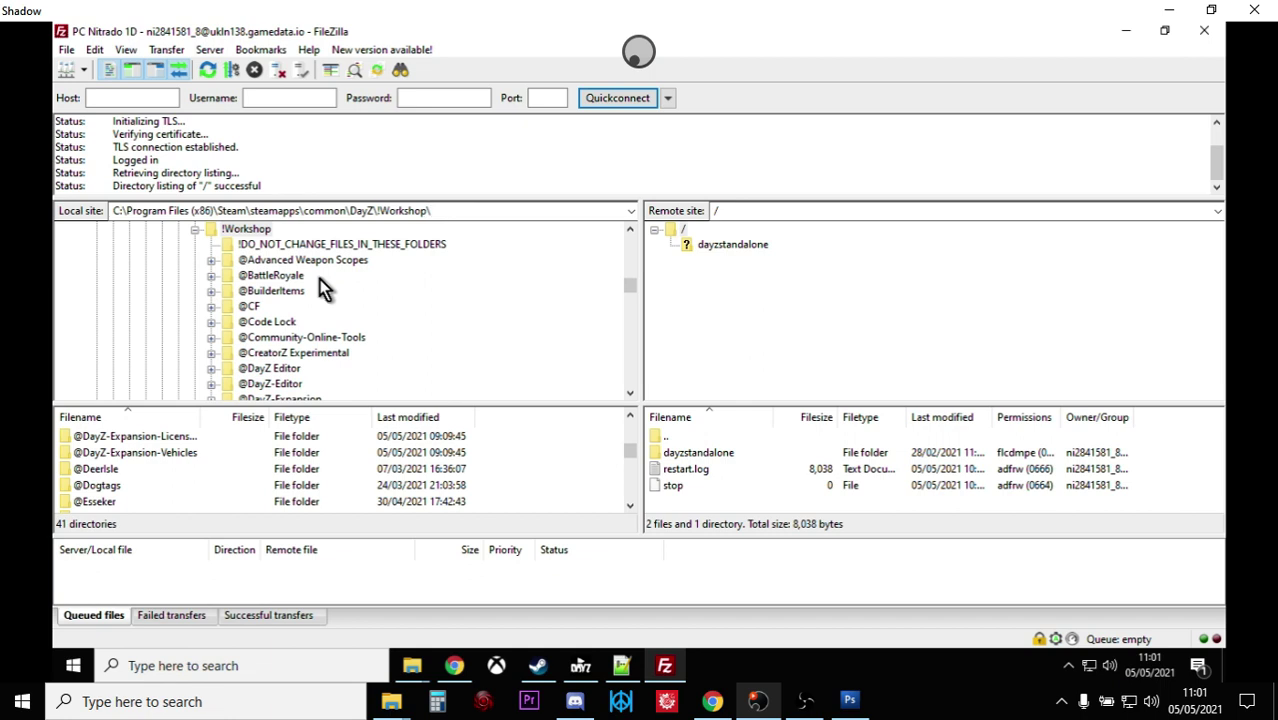
{"action": "scroll", "coordinate": [318, 287], "scroll_direction": "down", "scroll_amount": 5}
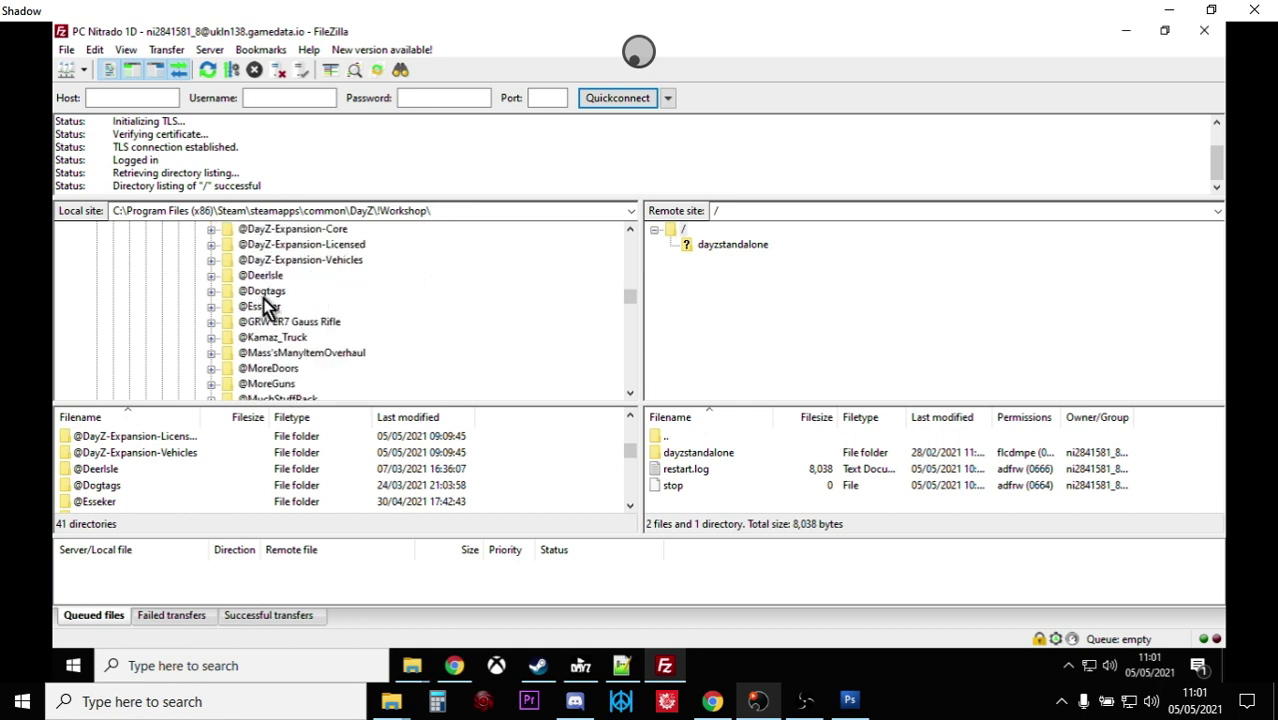
{"action": "left_click", "coordinate": [239, 305]}
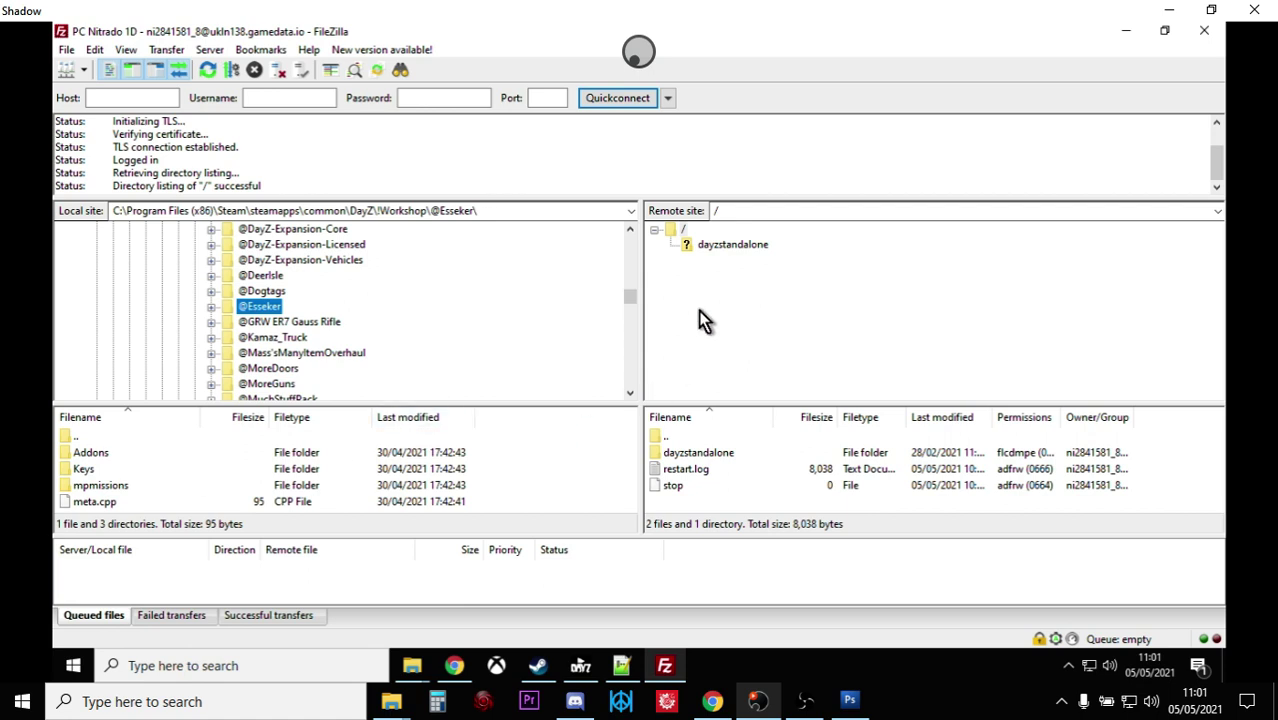
{"action": "left_click", "coordinate": [740, 248]}
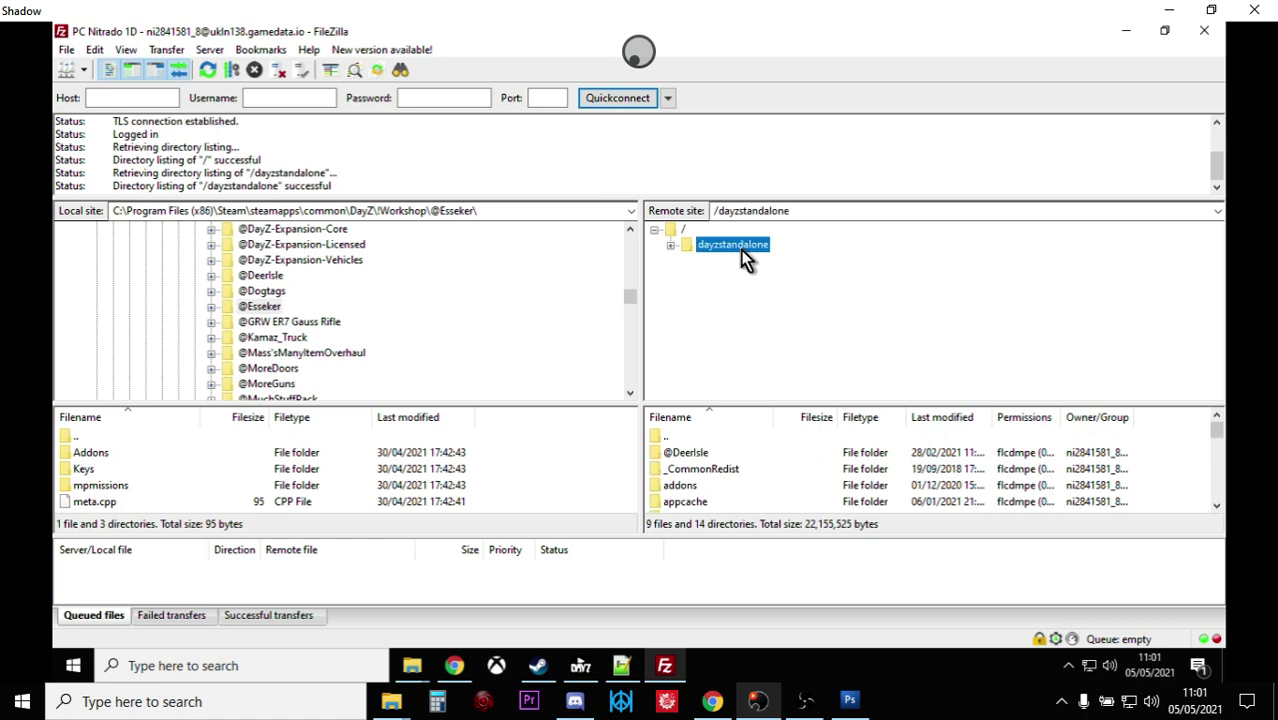
{"action": "left_click", "coordinate": [671, 245]}
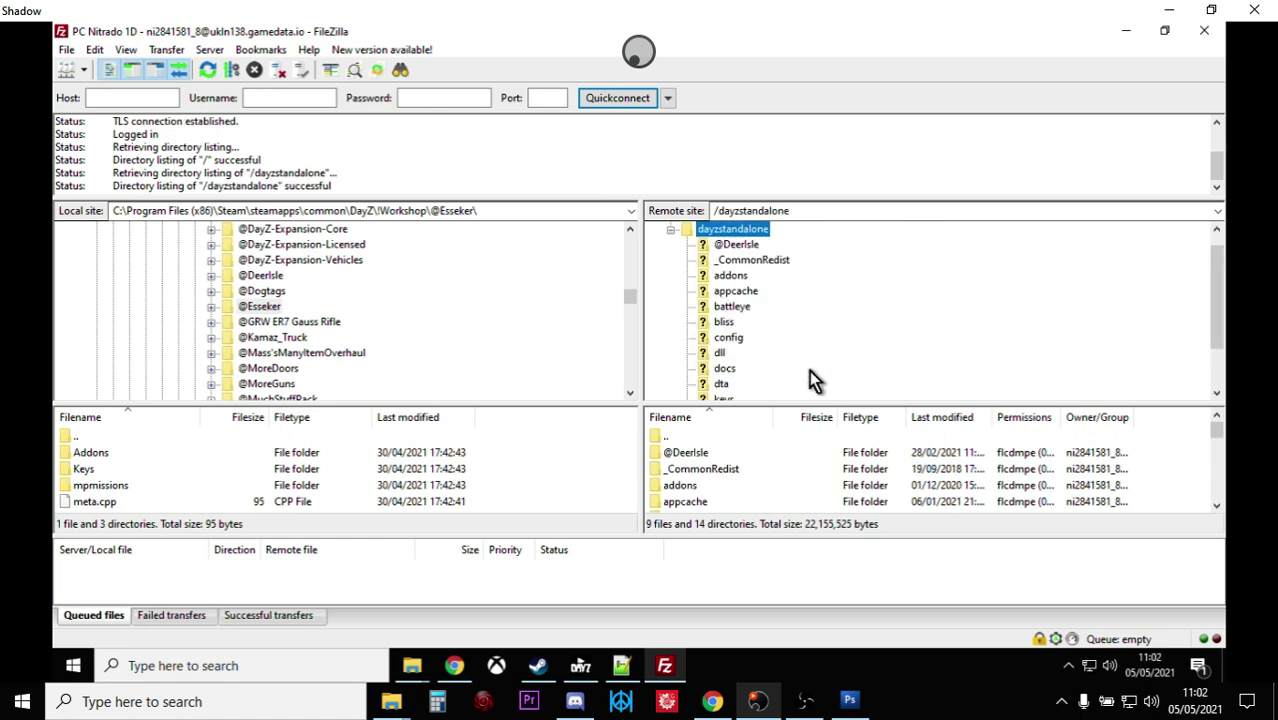
{"action": "scroll", "coordinate": [750, 268], "scroll_direction": "up", "scroll_amount": 1}
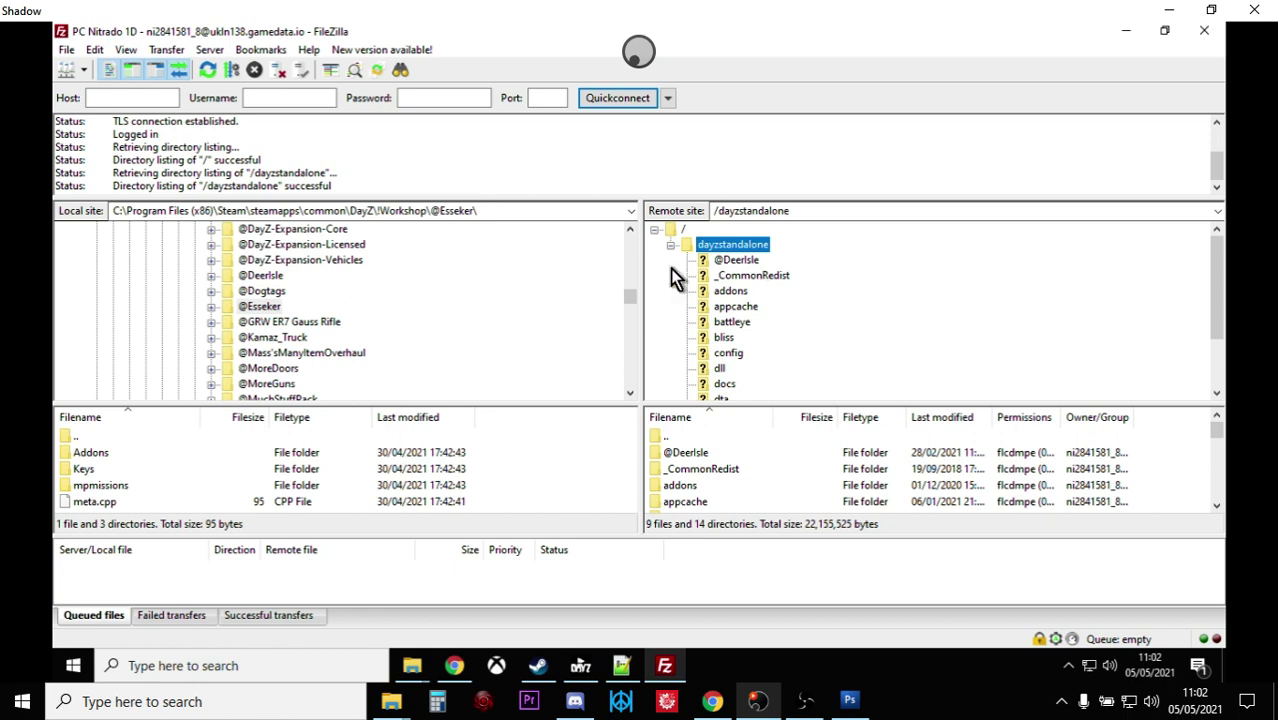
{"action": "left_click", "coordinate": [752, 248]}
{"action": "left_click", "coordinate": [260, 306]}
{"action": "right_click", "coordinate": [274, 307]}
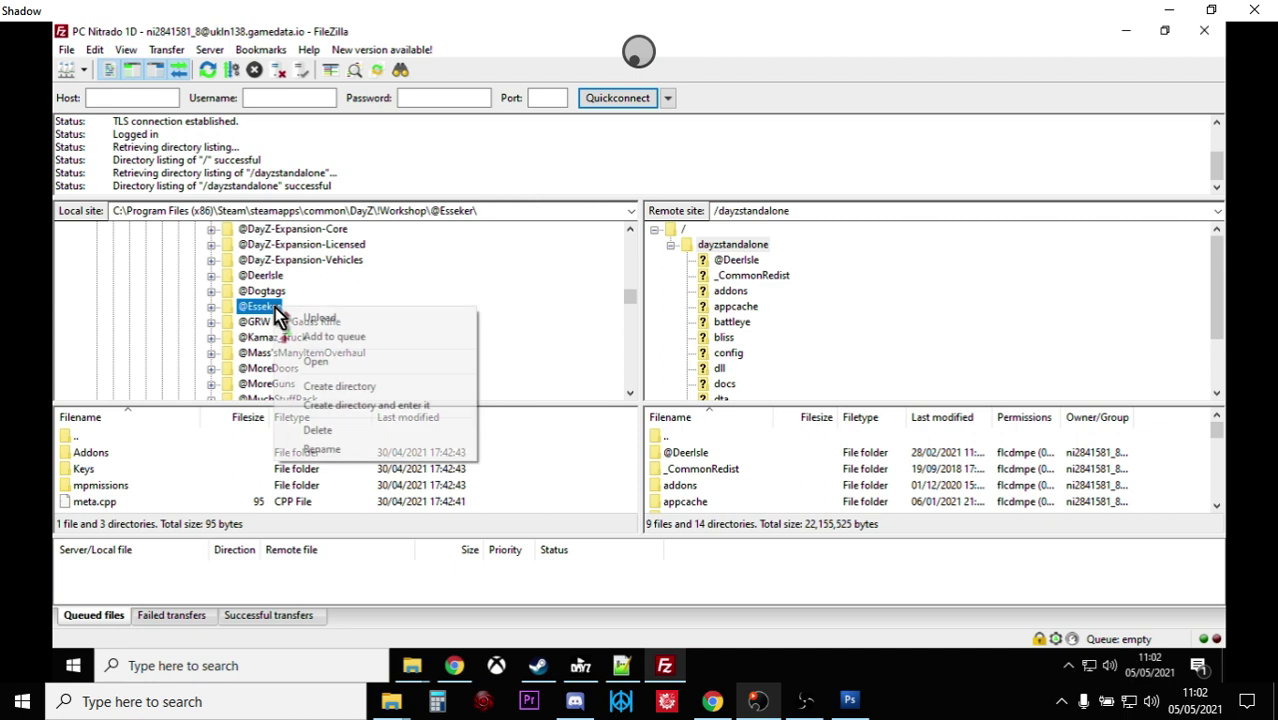
{"action": "left_click", "coordinate": [304, 316]}
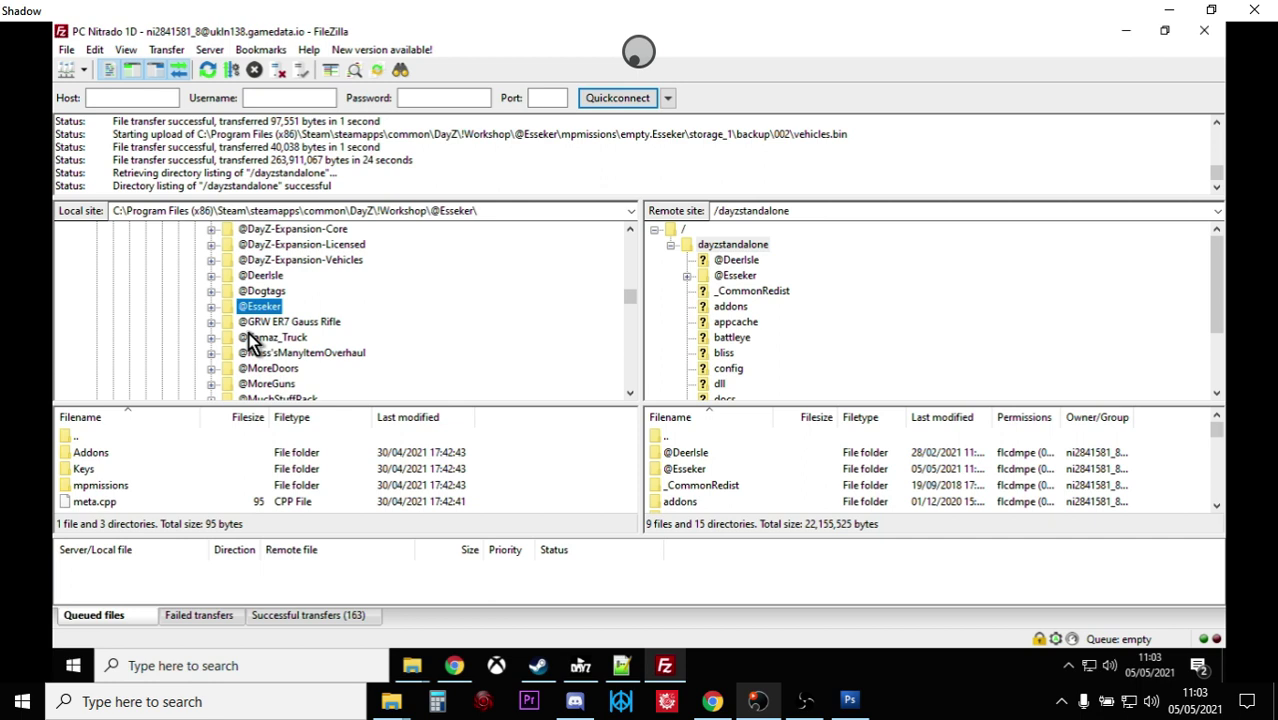
{"action": "left_click", "coordinate": [211, 307]}
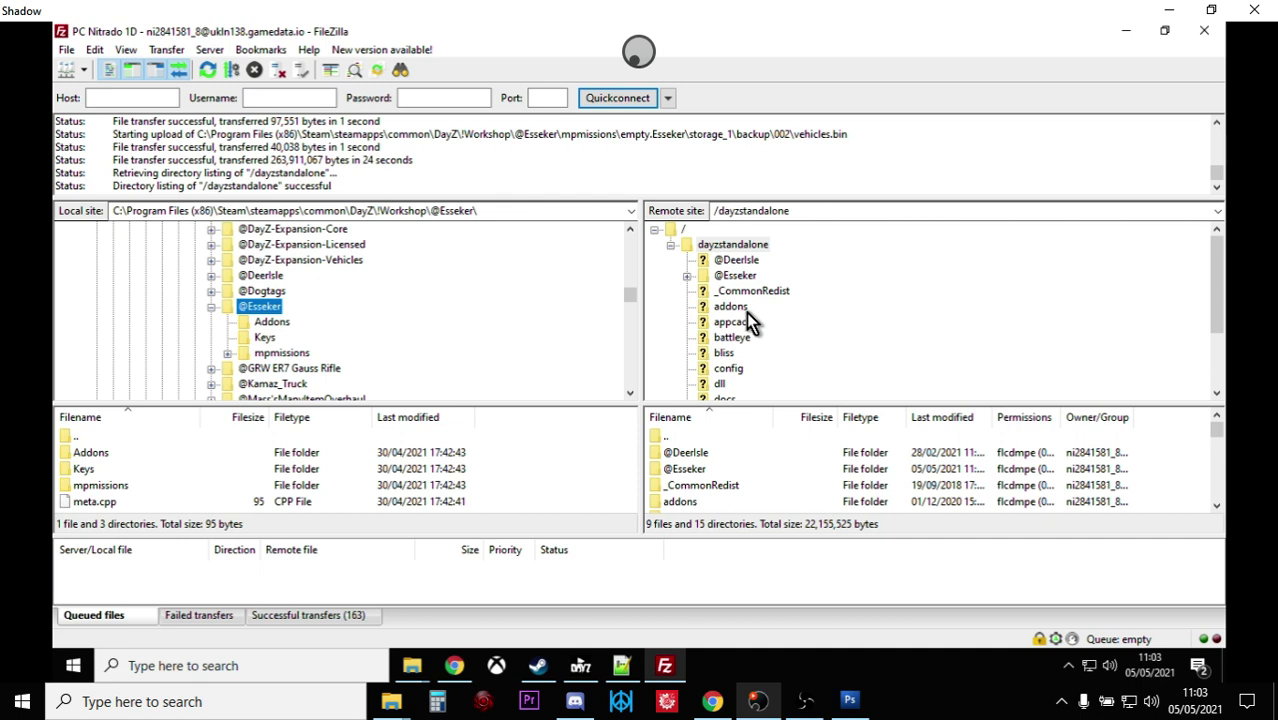
{"action": "scroll", "coordinate": [748, 316], "scroll_direction": "down", "scroll_amount": 1}
{"action": "scroll", "coordinate": [785, 322], "scroll_direction": "down", "scroll_amount": 1}
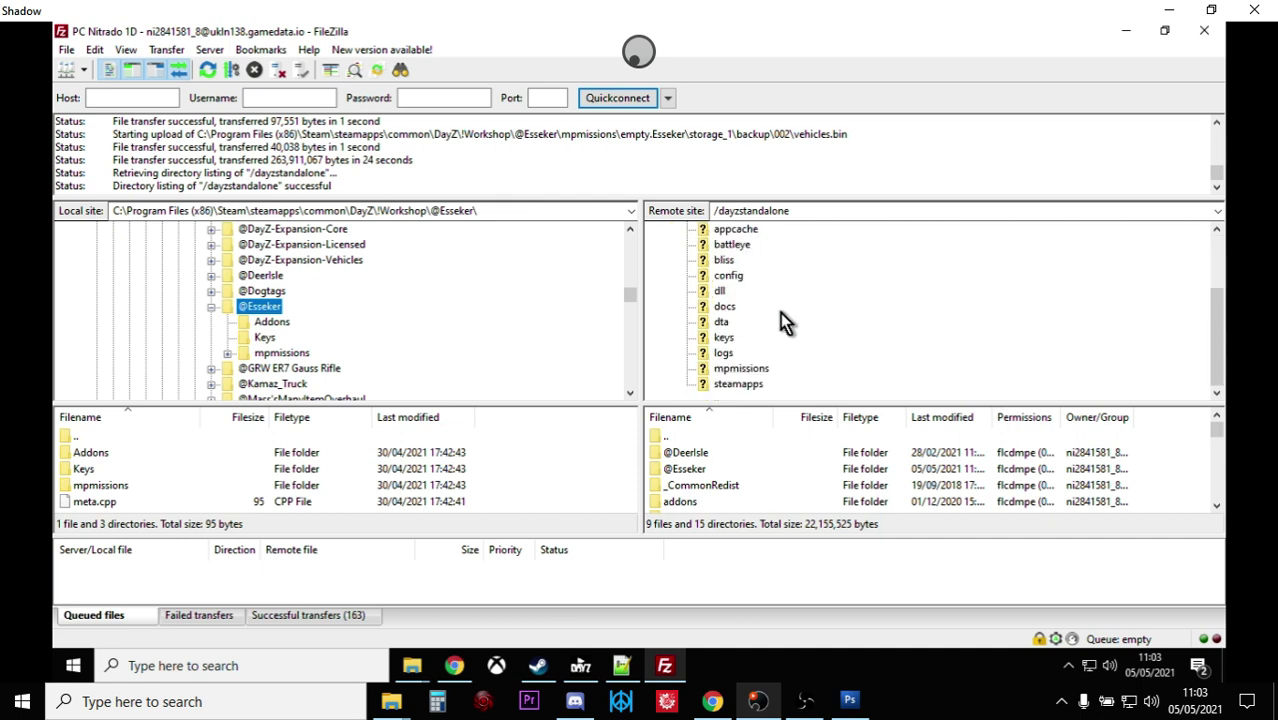
{"action": "left_click", "coordinate": [723, 340]}
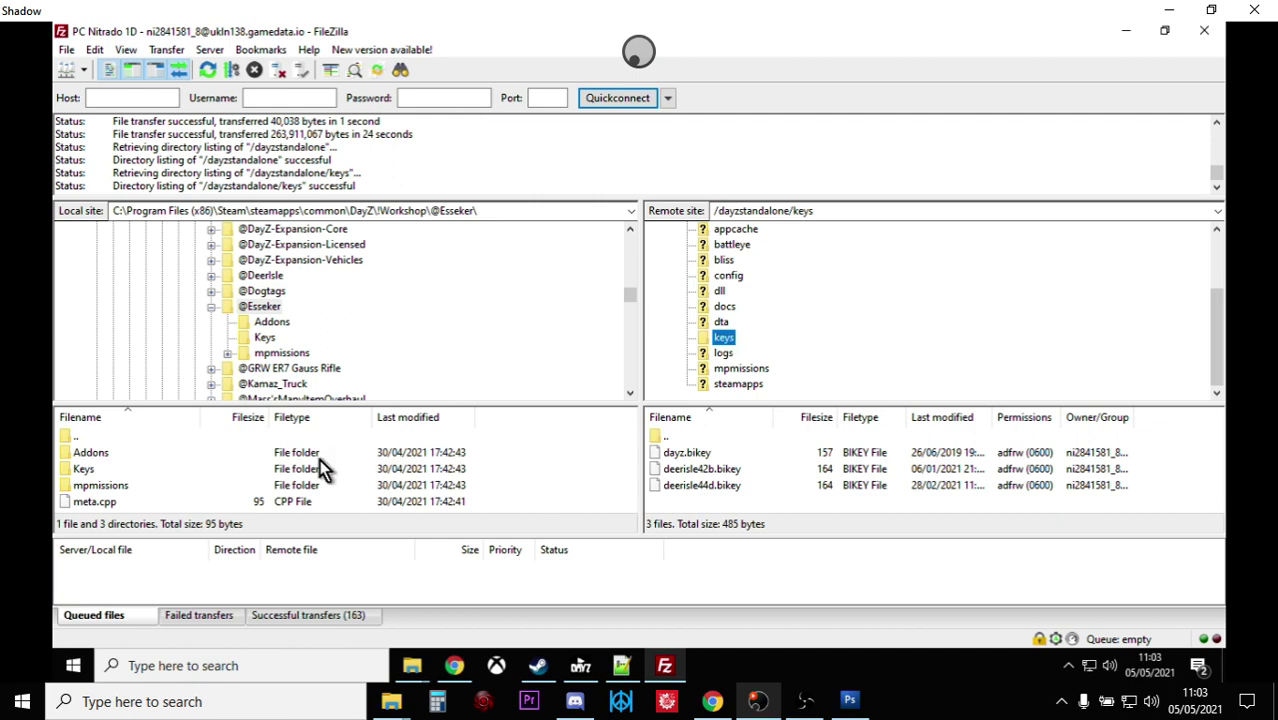
{"action": "left_click", "coordinate": [272, 337]}
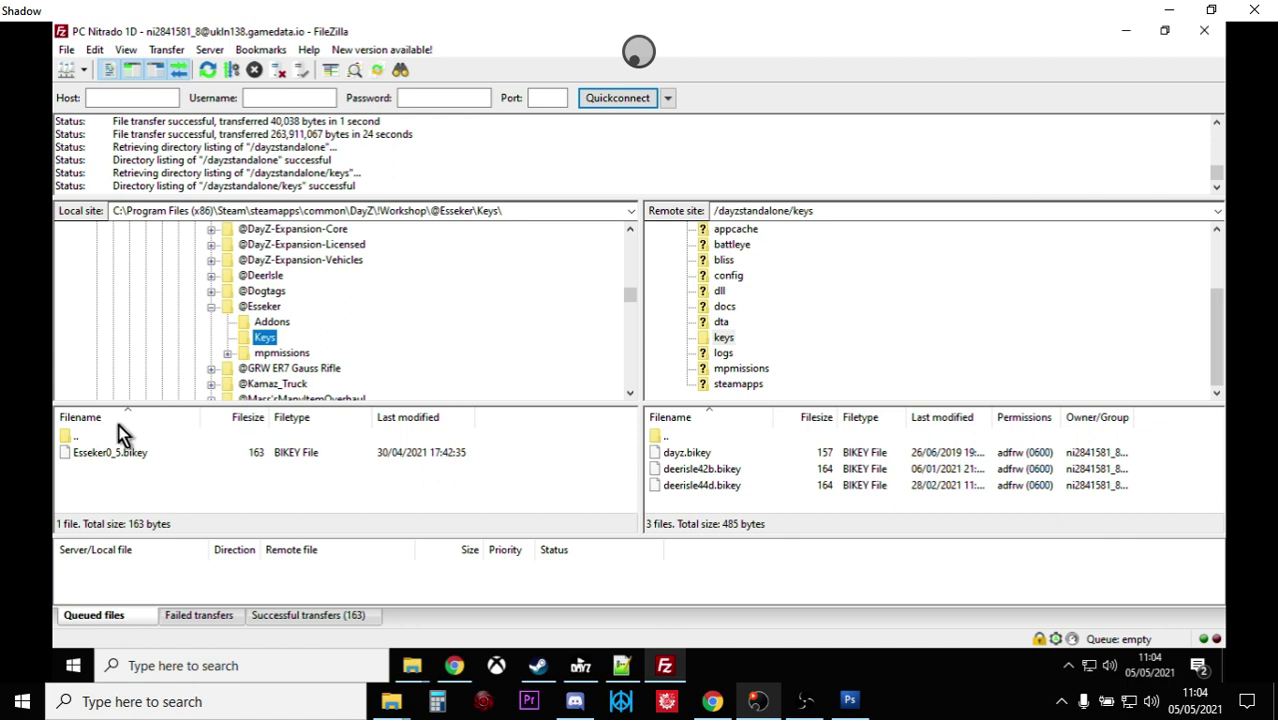
{"action": "left_click", "coordinate": [93, 456]}
{"action": "right_click", "coordinate": [93, 456]}
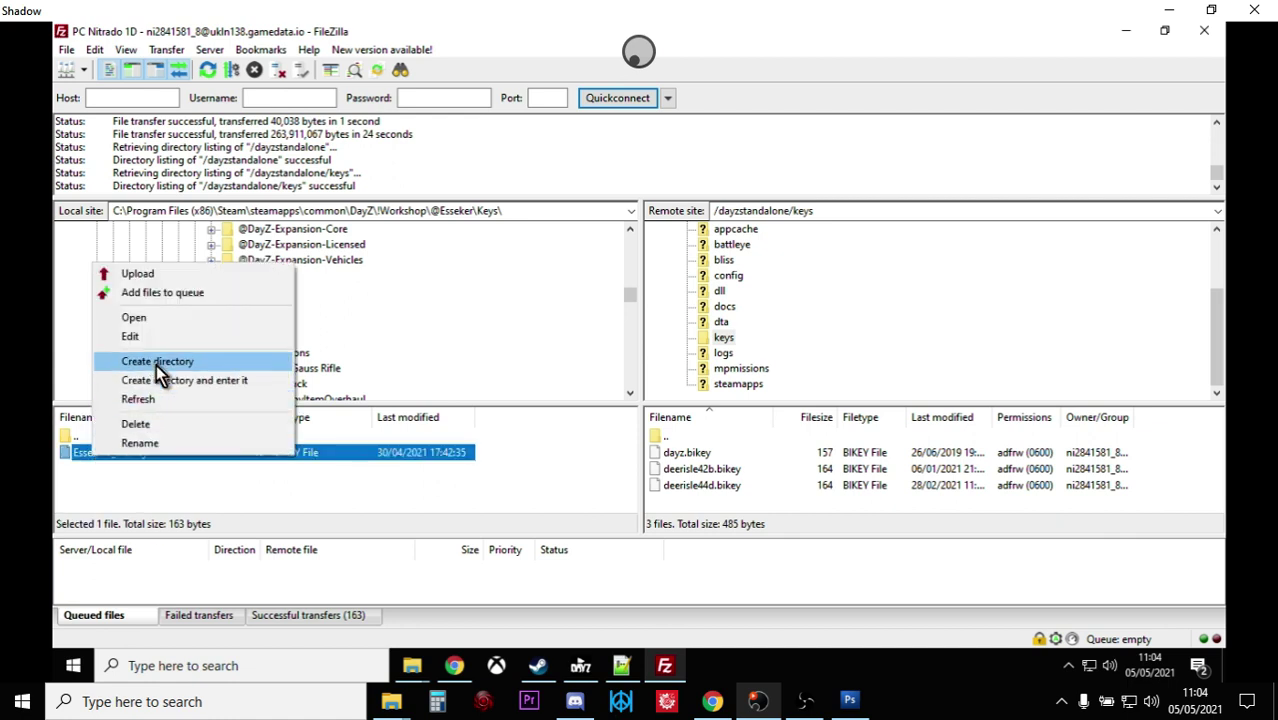
{"action": "left_click", "coordinate": [170, 275]}
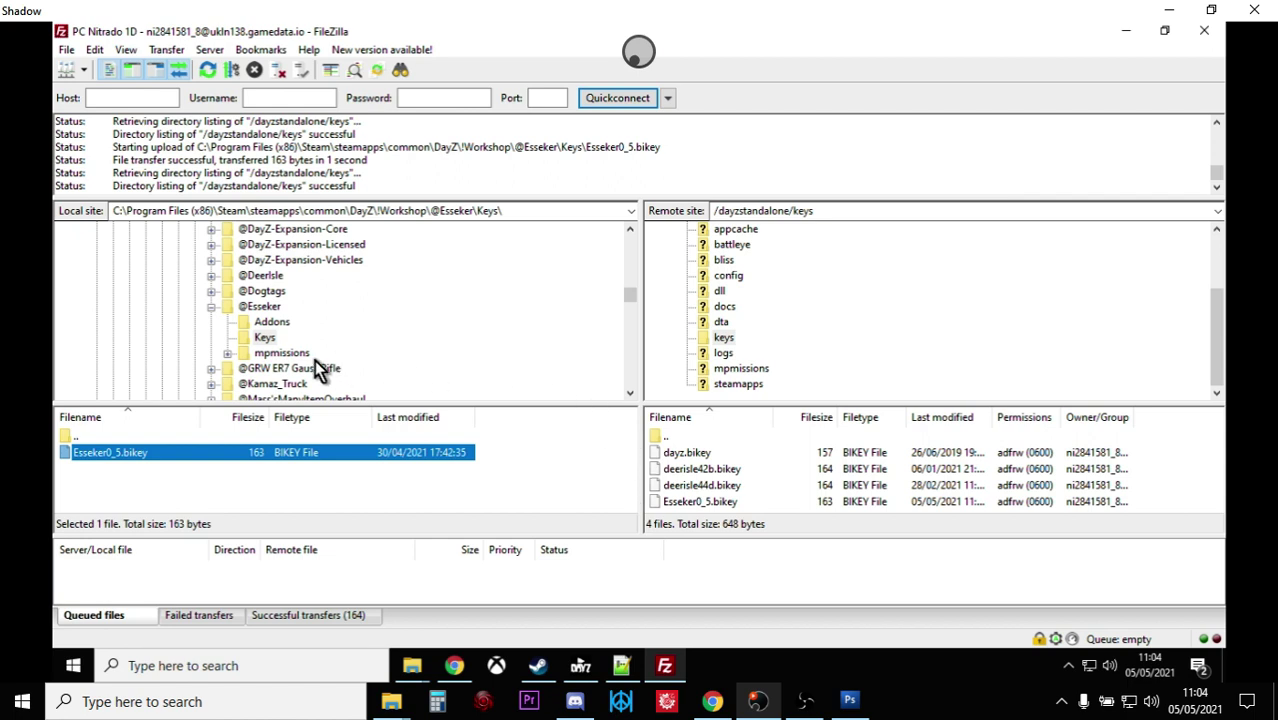
{"action": "left_click", "coordinate": [282, 353]}
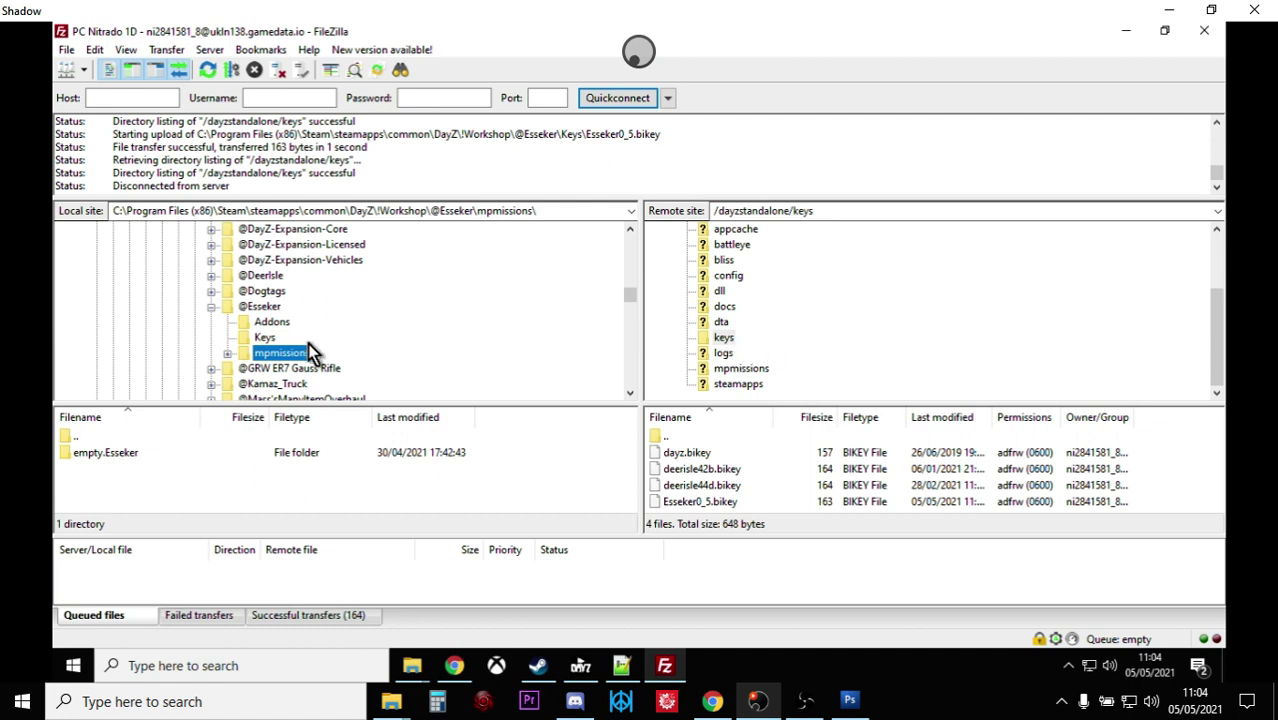
Show the local empty.Esseker mission folder beside the server's /dayzstandalone/mpmissions with its three missions.
{"action": "left_click", "coordinate": [225, 354]}
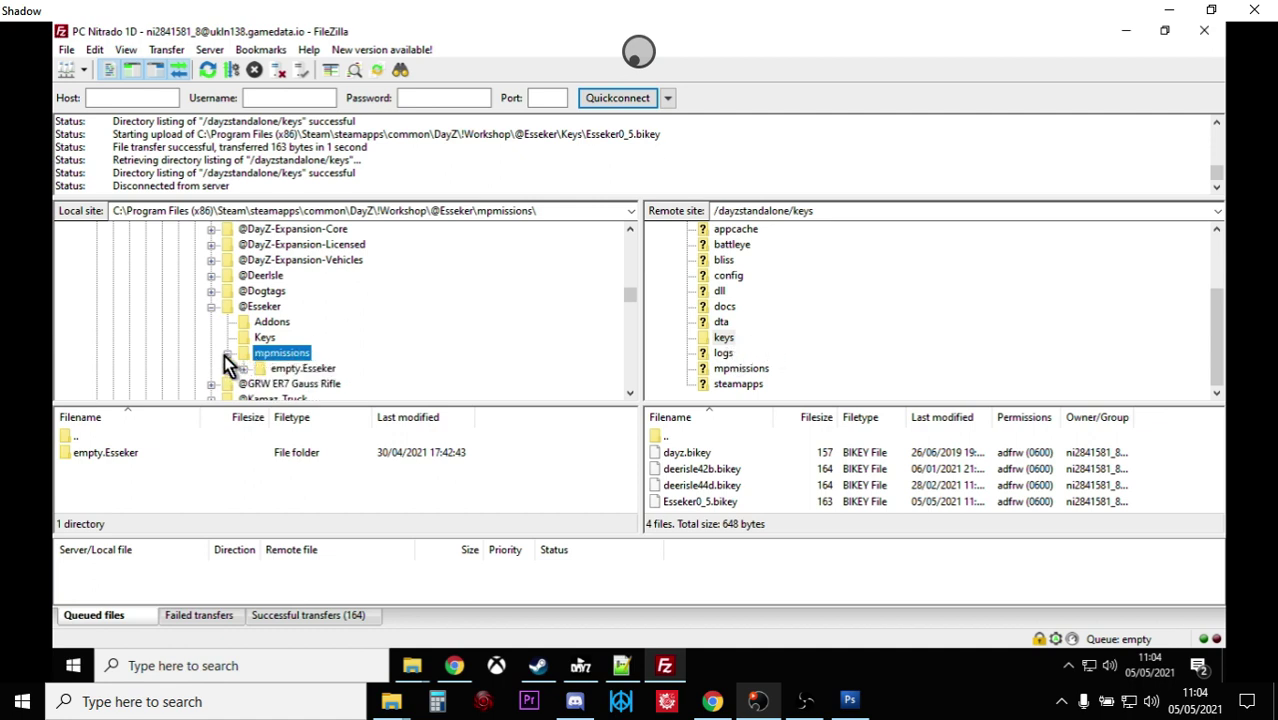
{"action": "scroll", "coordinate": [341, 371], "scroll_direction": "down", "scroll_amount": 1}
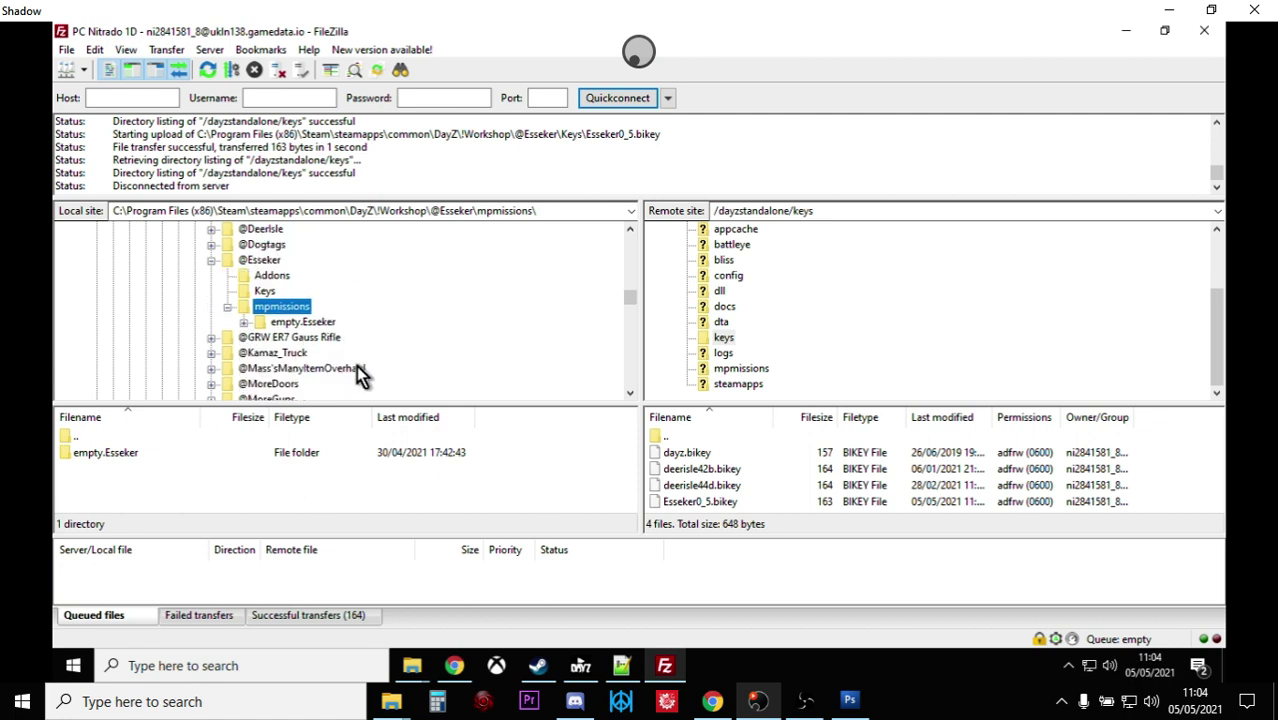
{"action": "left_click", "coordinate": [243, 322]}
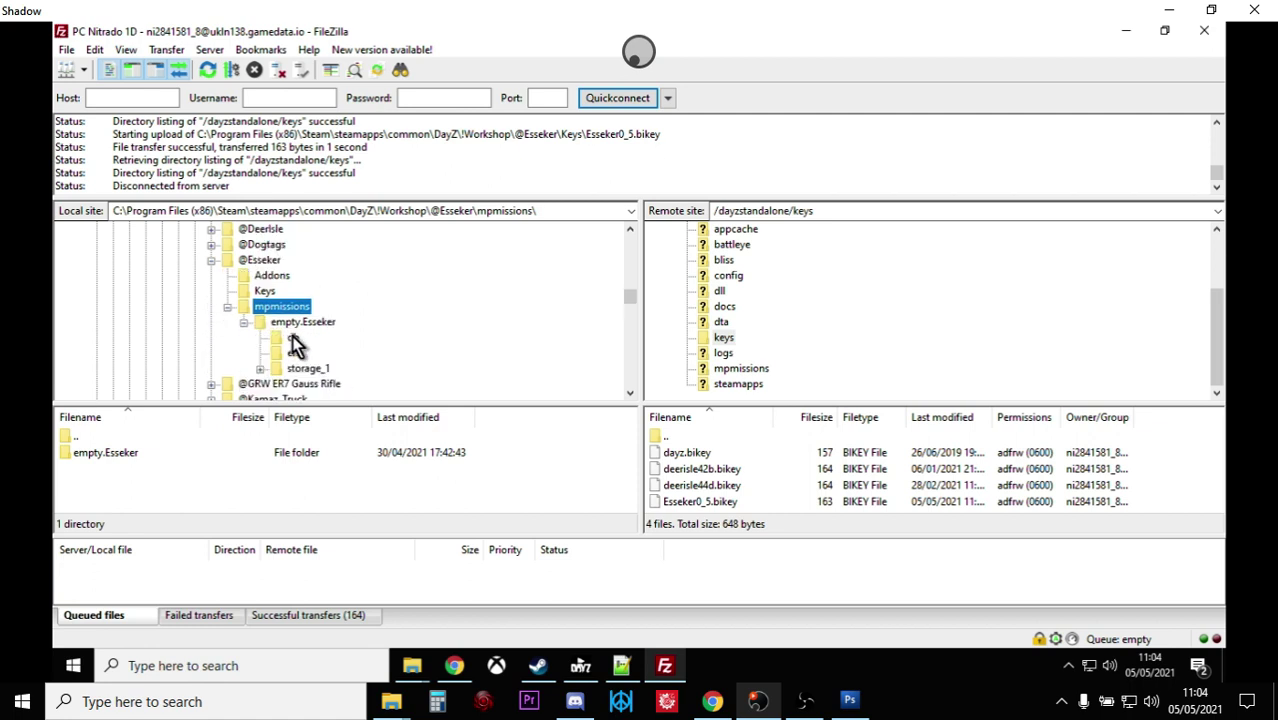
{"action": "left_click", "coordinate": [287, 324]}
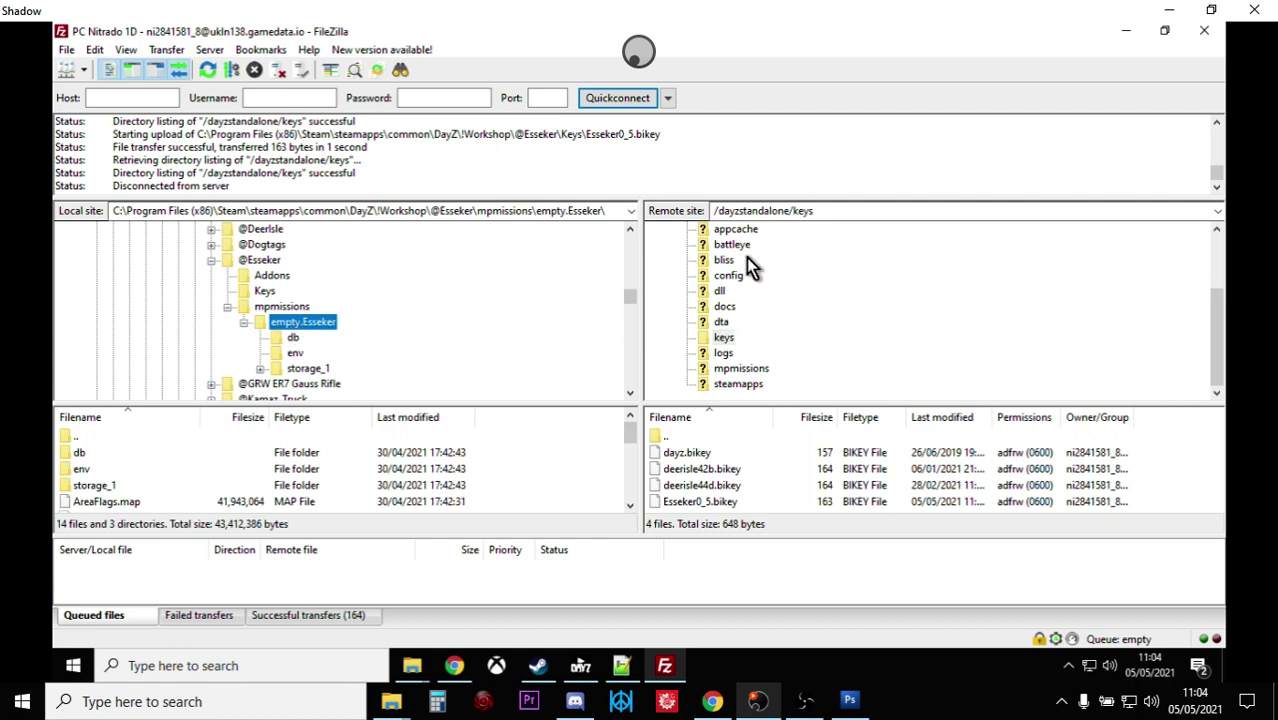
{"action": "left_click", "coordinate": [733, 368]}
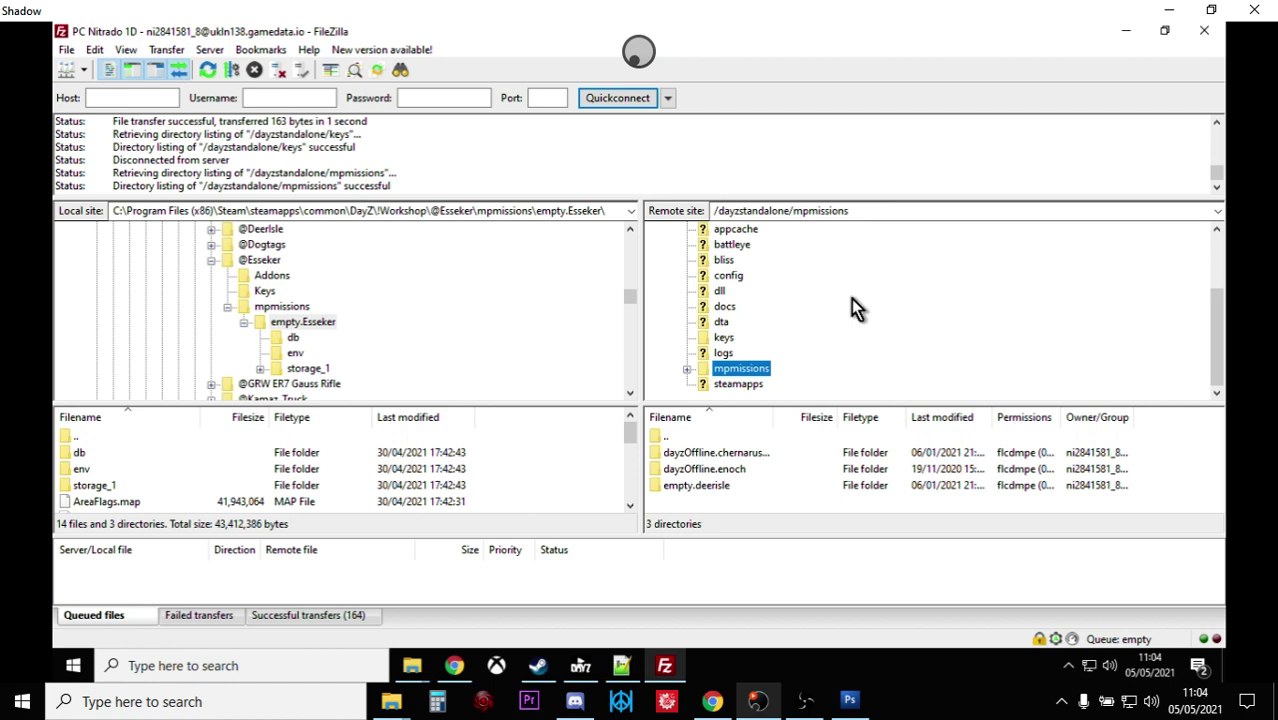
{"action": "left_click", "coordinate": [687, 371]}
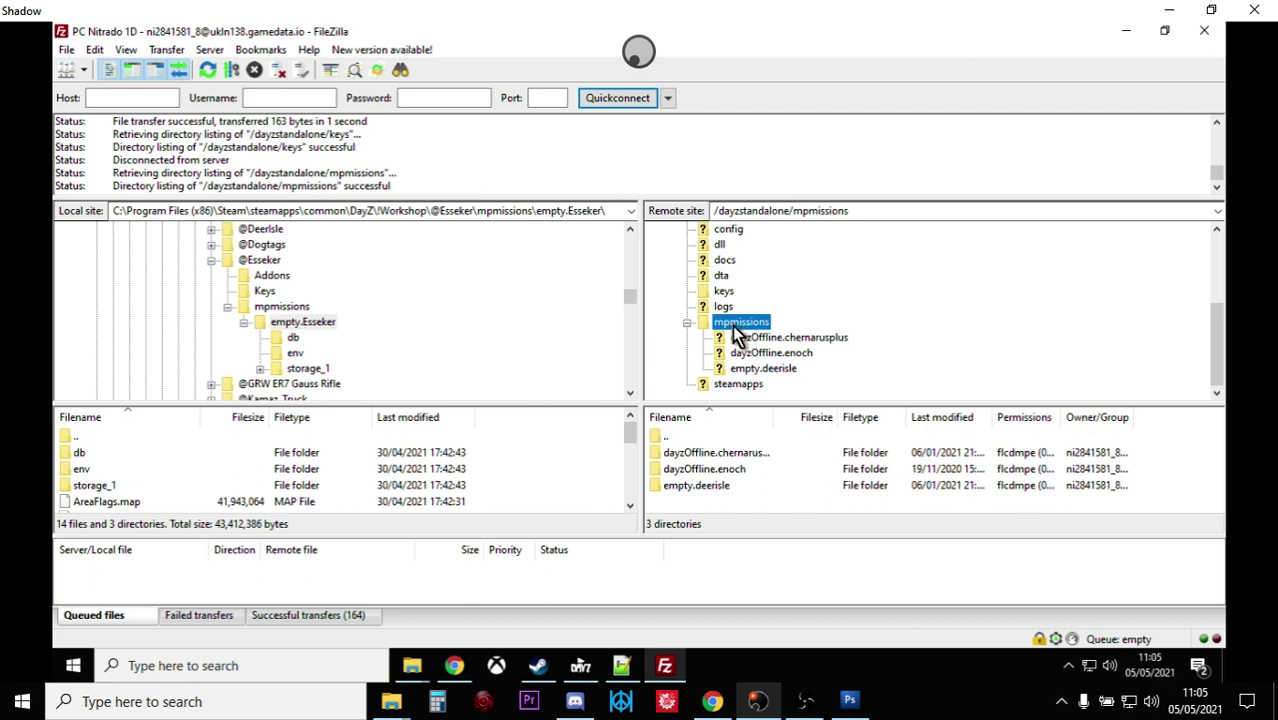
{"action": "left_click", "coordinate": [312, 325]}
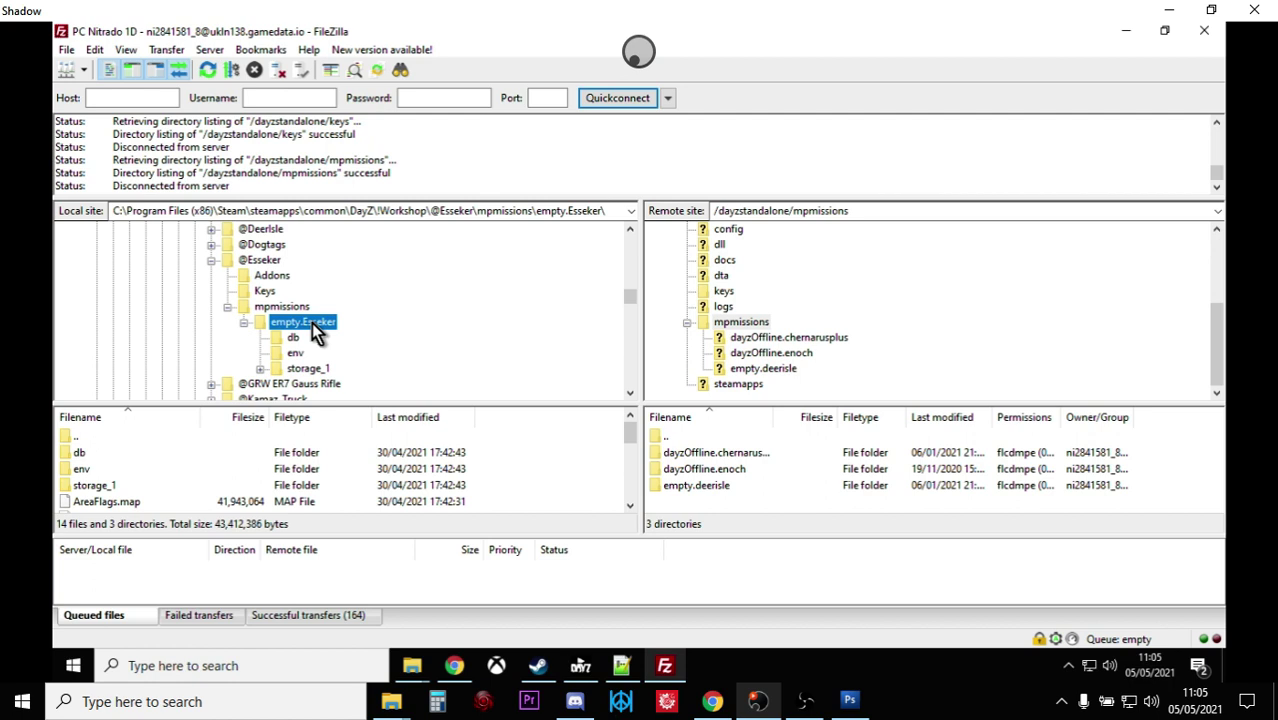
Upload the local empty.Esseker folder into the server's mpmissions folder.
{"action": "right_click", "coordinate": [312, 330]}
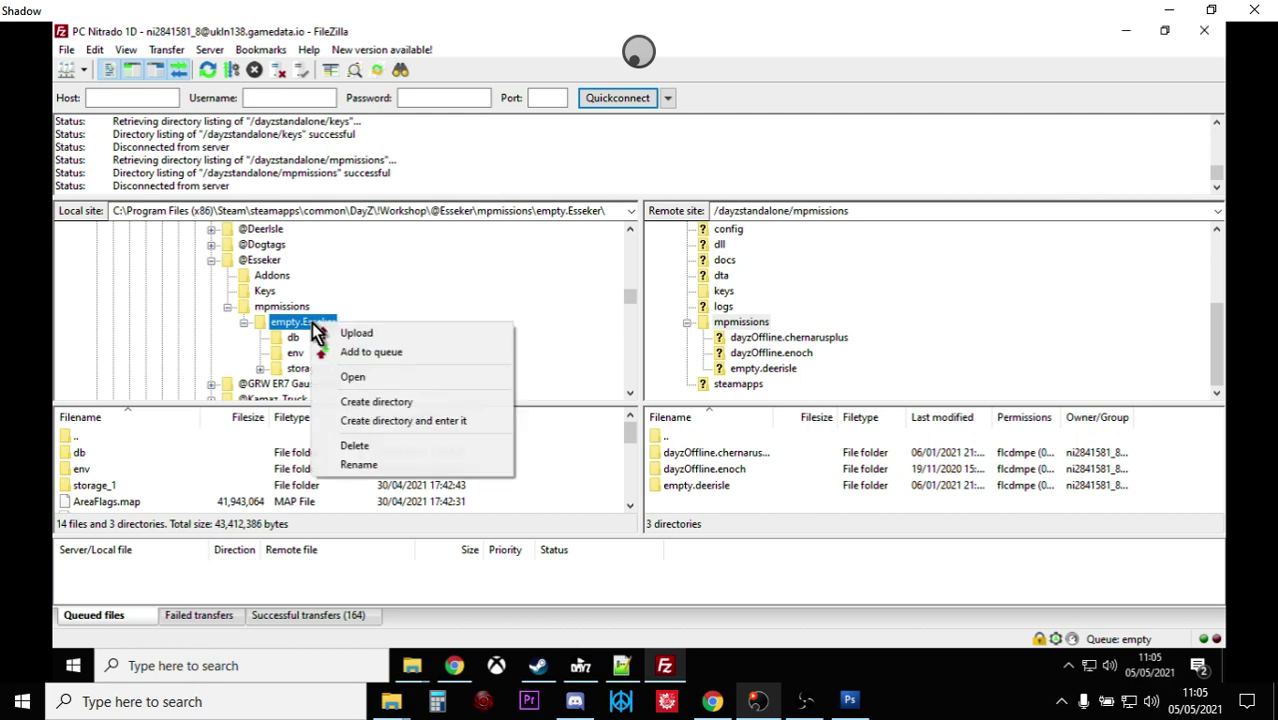
{"action": "left_click", "coordinate": [356, 334]}
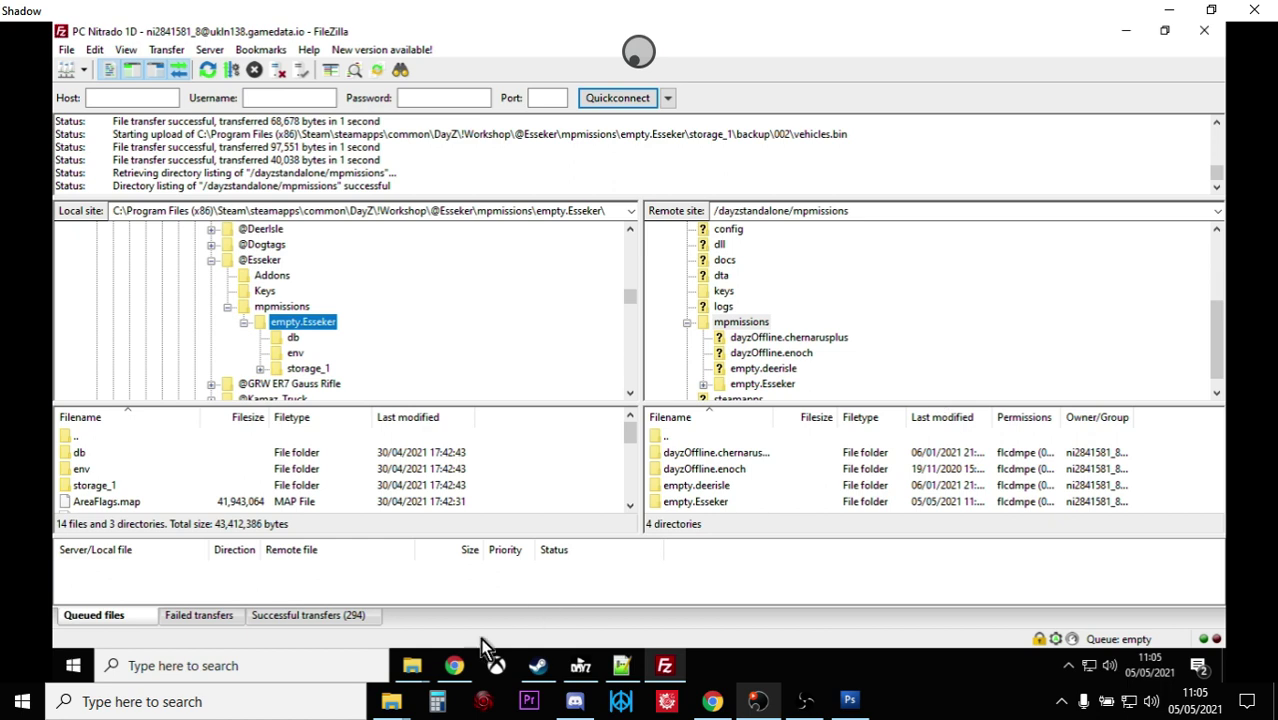
In Chrome, go to the Nitrado services page and then the DayZ server's dashboard.
{"action": "left_click", "coordinate": [460, 680]}
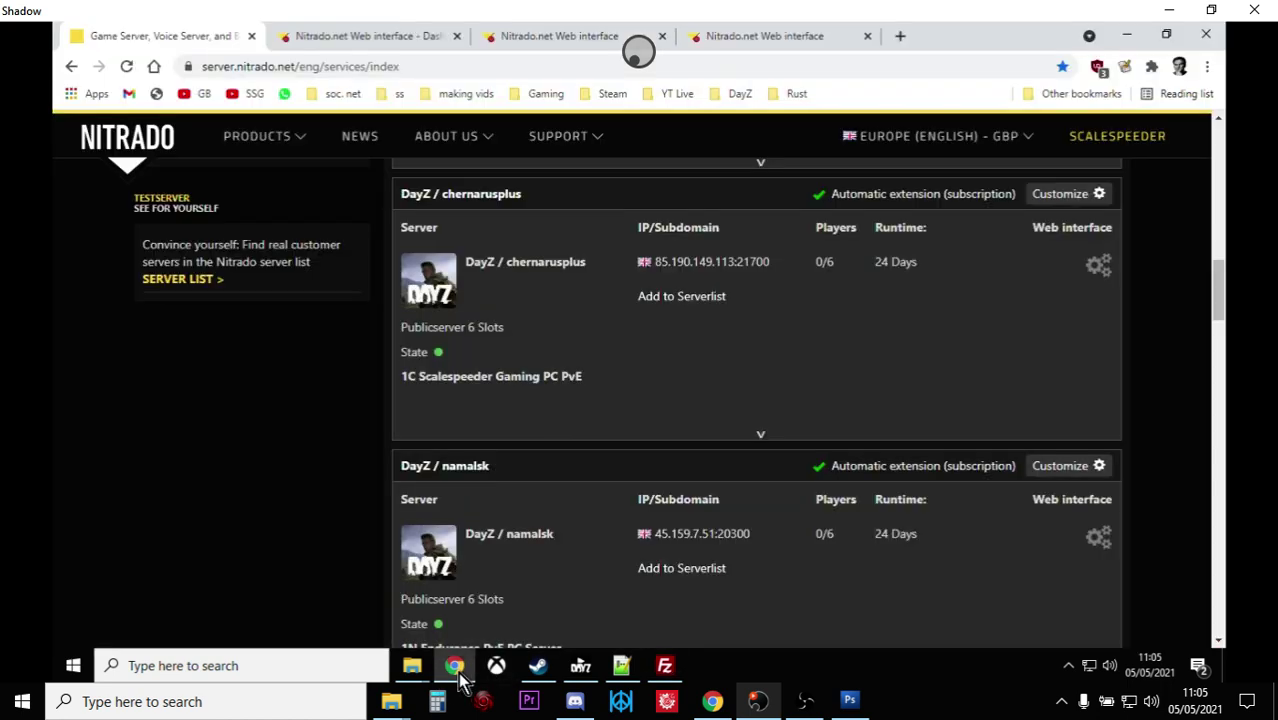
{"action": "scroll", "coordinate": [527, 424], "scroll_direction": "up", "scroll_amount": 2}
{"action": "scroll", "coordinate": [527, 424], "scroll_direction": "up", "scroll_amount": 4}
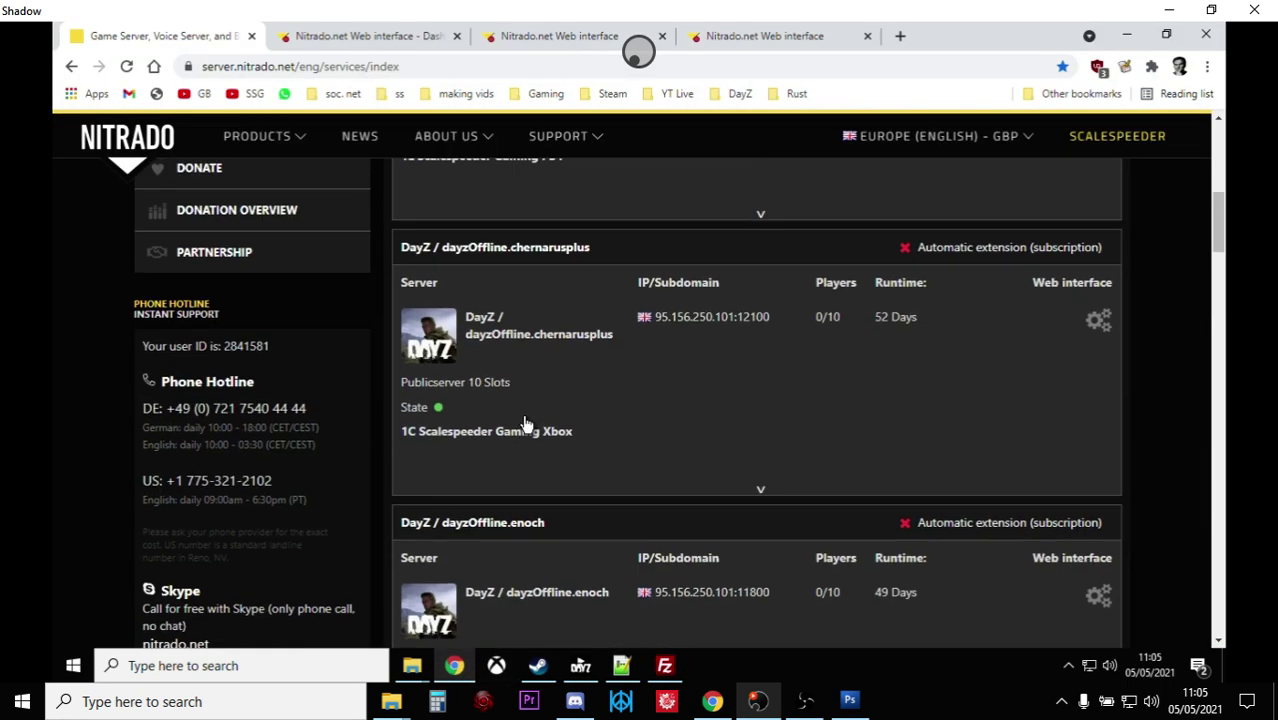
{"action": "scroll", "coordinate": [527, 424], "scroll_direction": "down", "scroll_amount": 5}
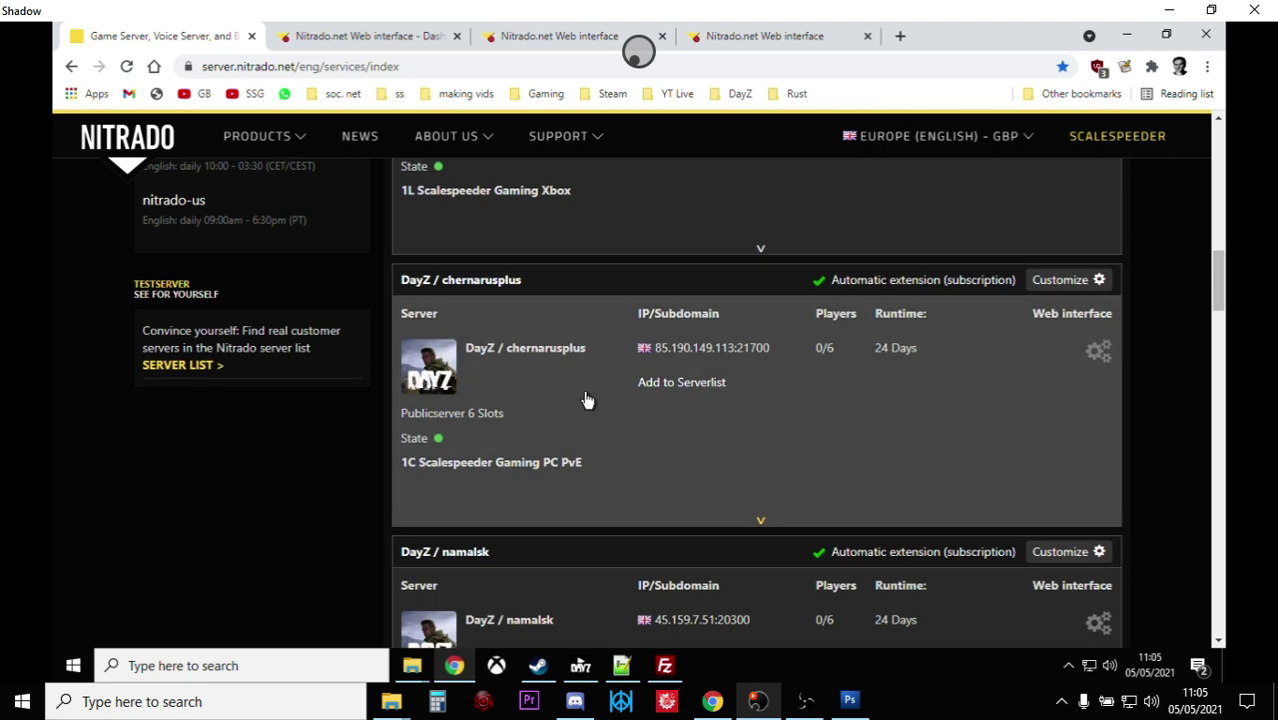
{"action": "scroll", "coordinate": [587, 400], "scroll_direction": "down", "scroll_amount": 3}
{"action": "scroll", "coordinate": [587, 400], "scroll_direction": "down", "scroll_amount": 2}
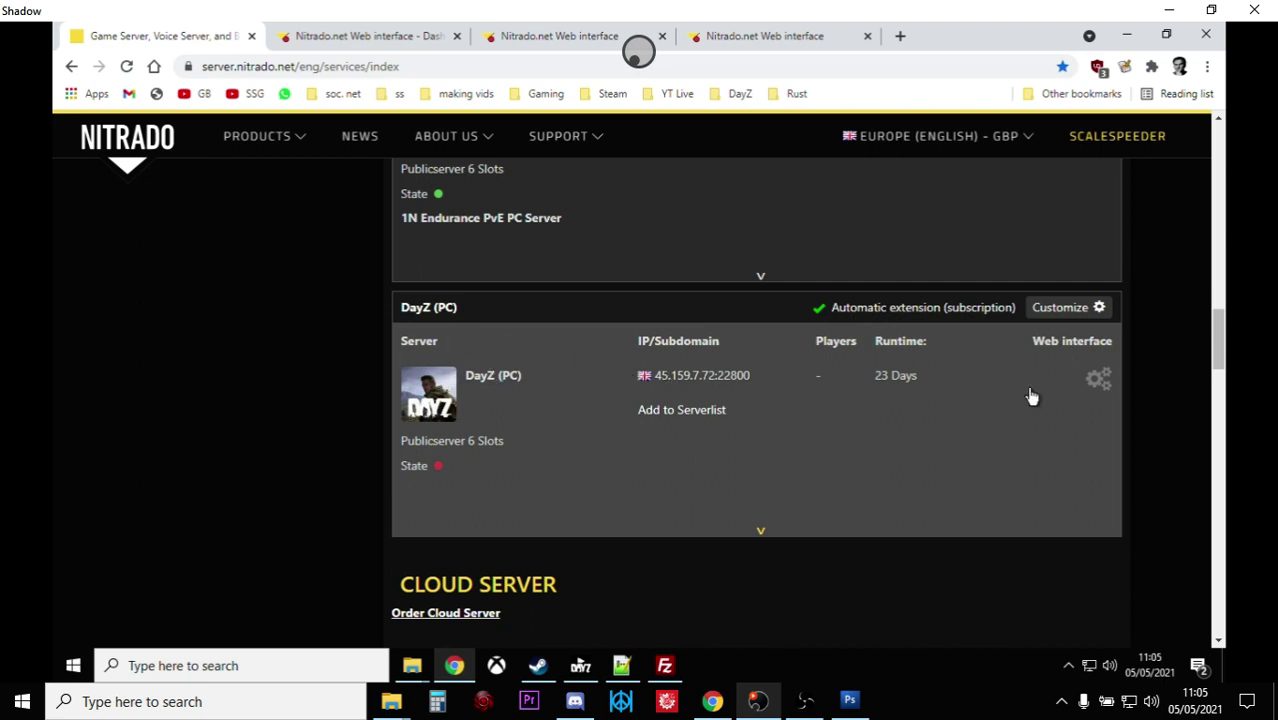
{"action": "left_click", "coordinate": [399, 40]}
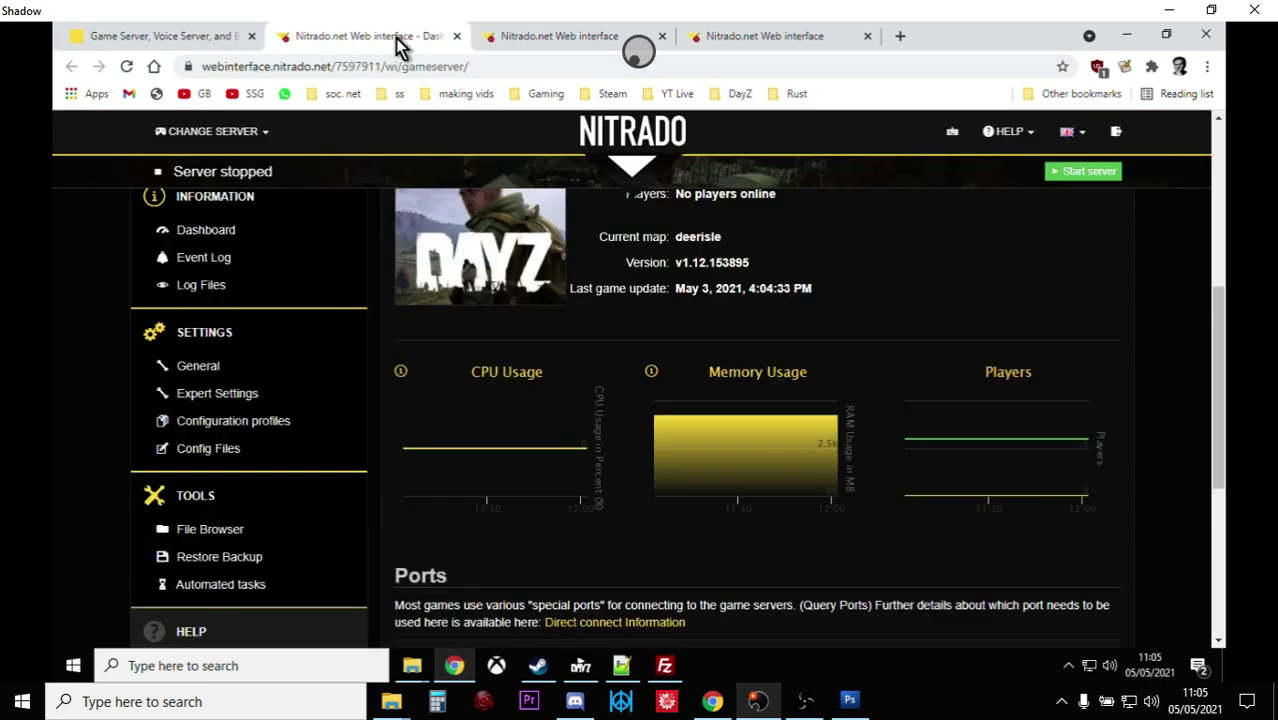
{"action": "scroll", "coordinate": [660, 452], "scroll_direction": "up", "scroll_amount": 1}
{"action": "scroll", "coordinate": [630, 450], "scroll_direction": "up", "scroll_amount": 3}
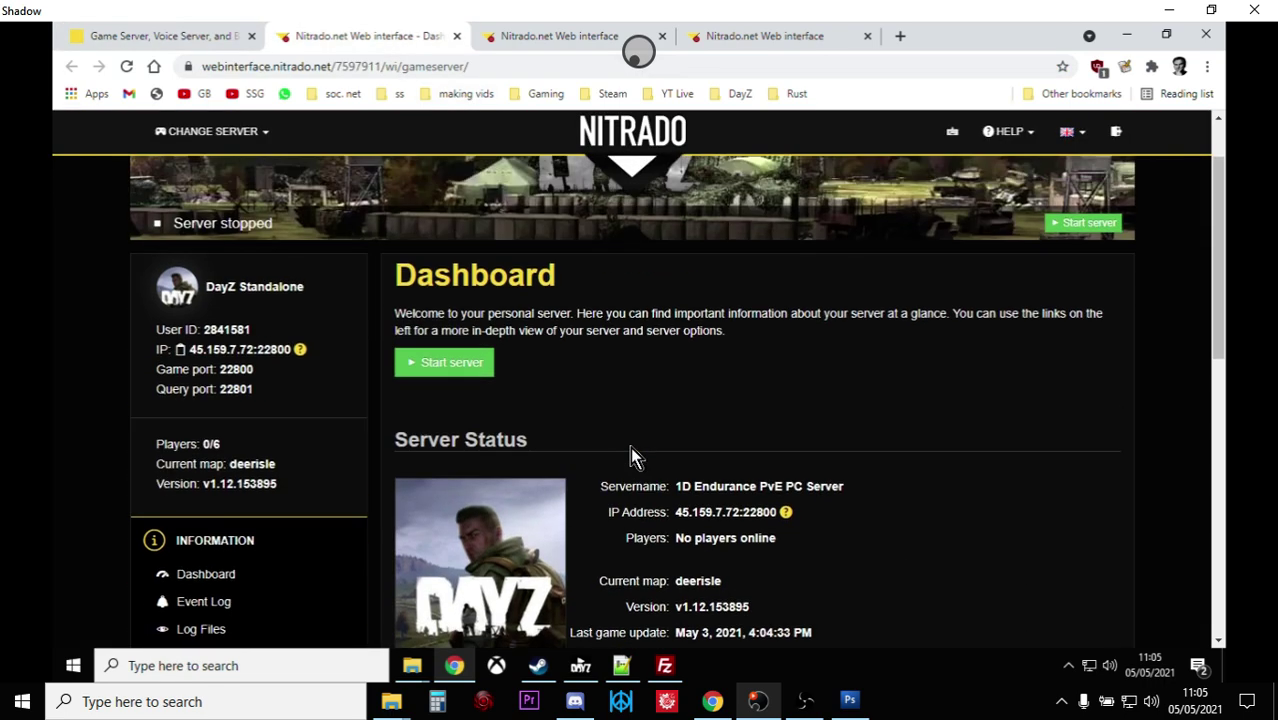
{"action": "scroll", "coordinate": [630, 450], "scroll_direction": "down", "scroll_amount": 5}
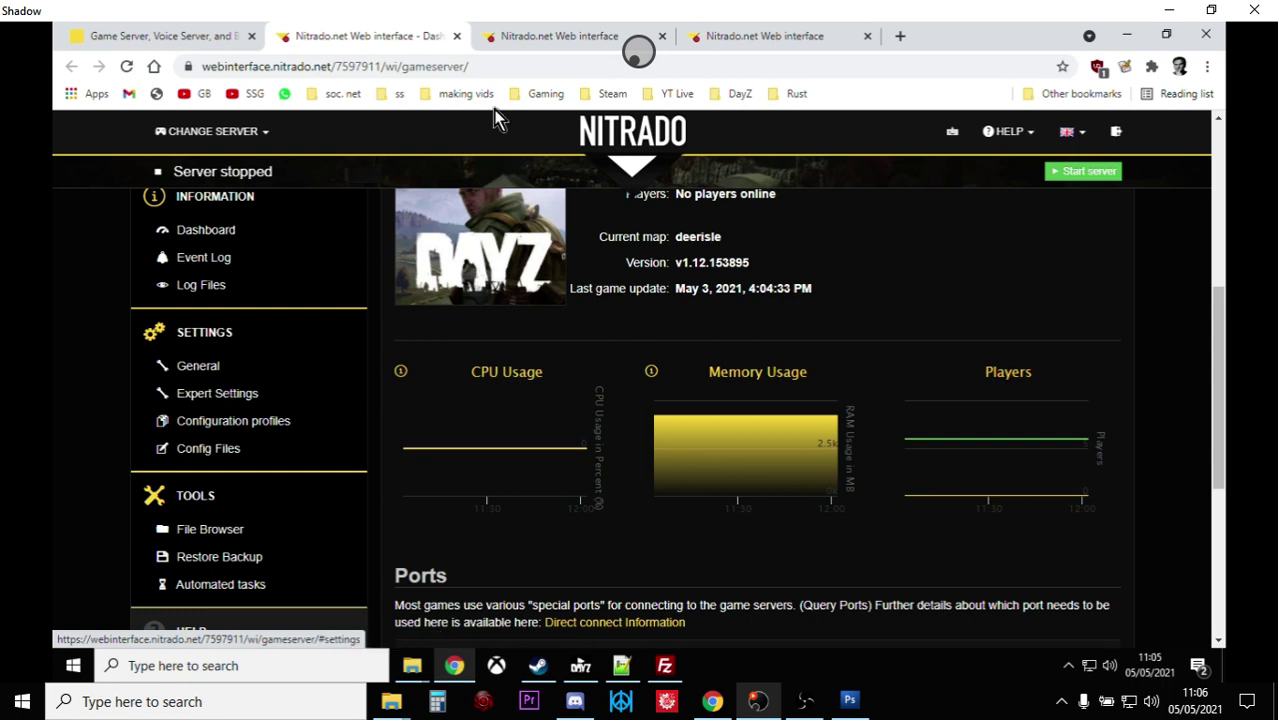
Bring up serverDZ.cfg in the Expert Settings file editor, showing hostname and maxPlayers = 6.
{"action": "left_click", "coordinate": [520, 40]}
{"action": "scroll", "coordinate": [733, 480], "scroll_direction": "up", "scroll_amount": 10}
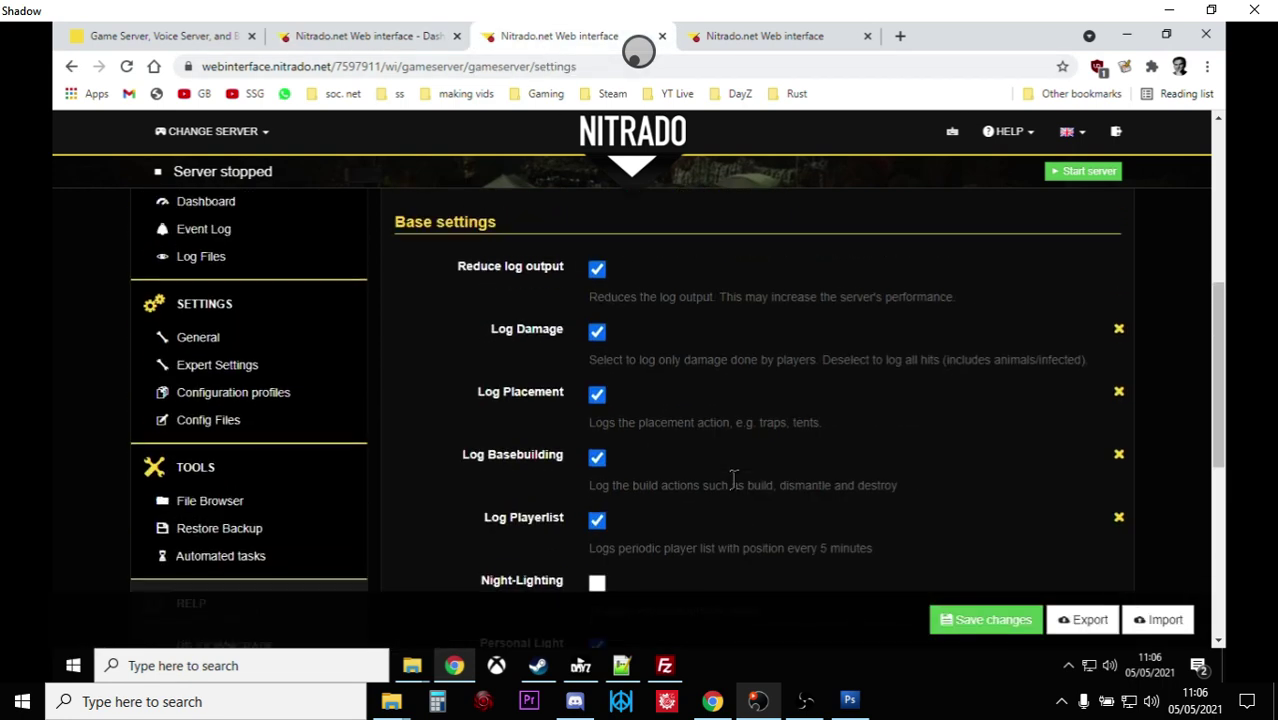
{"action": "left_click", "coordinate": [757, 37]}
{"action": "left_click_drag", "start_coordinate": [767, 29], "coordinate": [559, 33]}
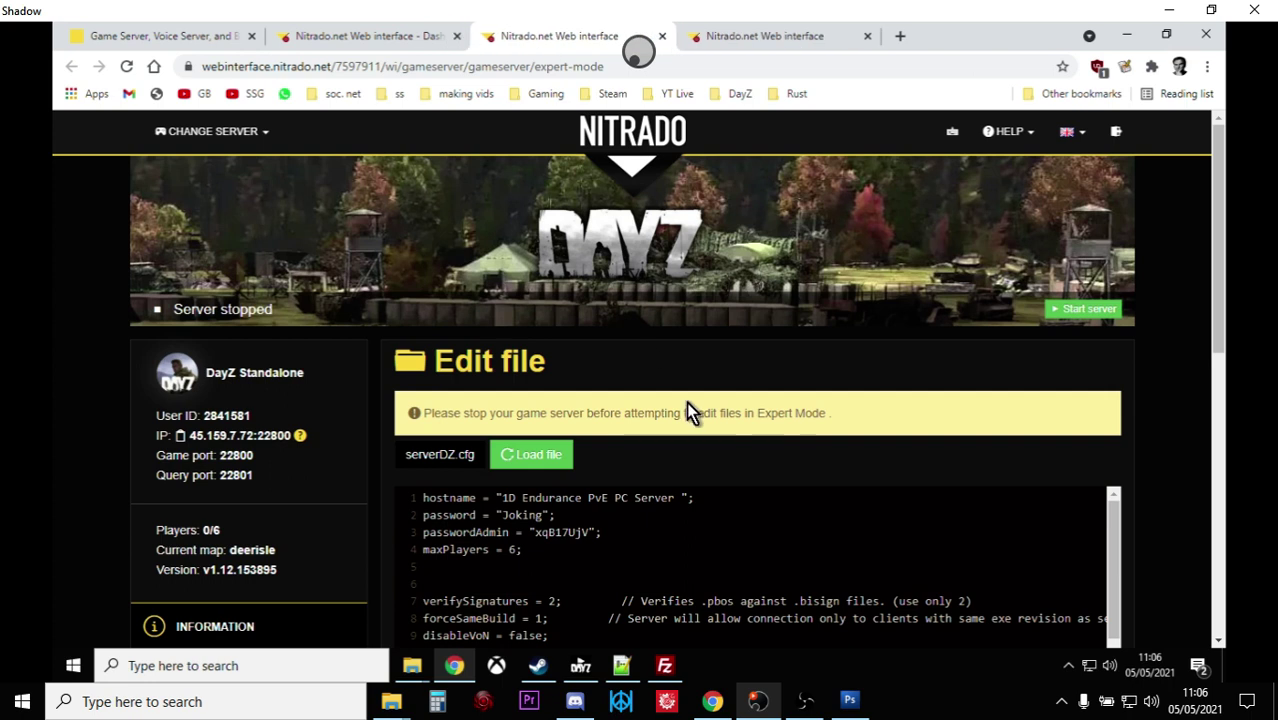
{"action": "left_click_drag", "start_coordinate": [1220, 233], "coordinate": [1225, 343]}
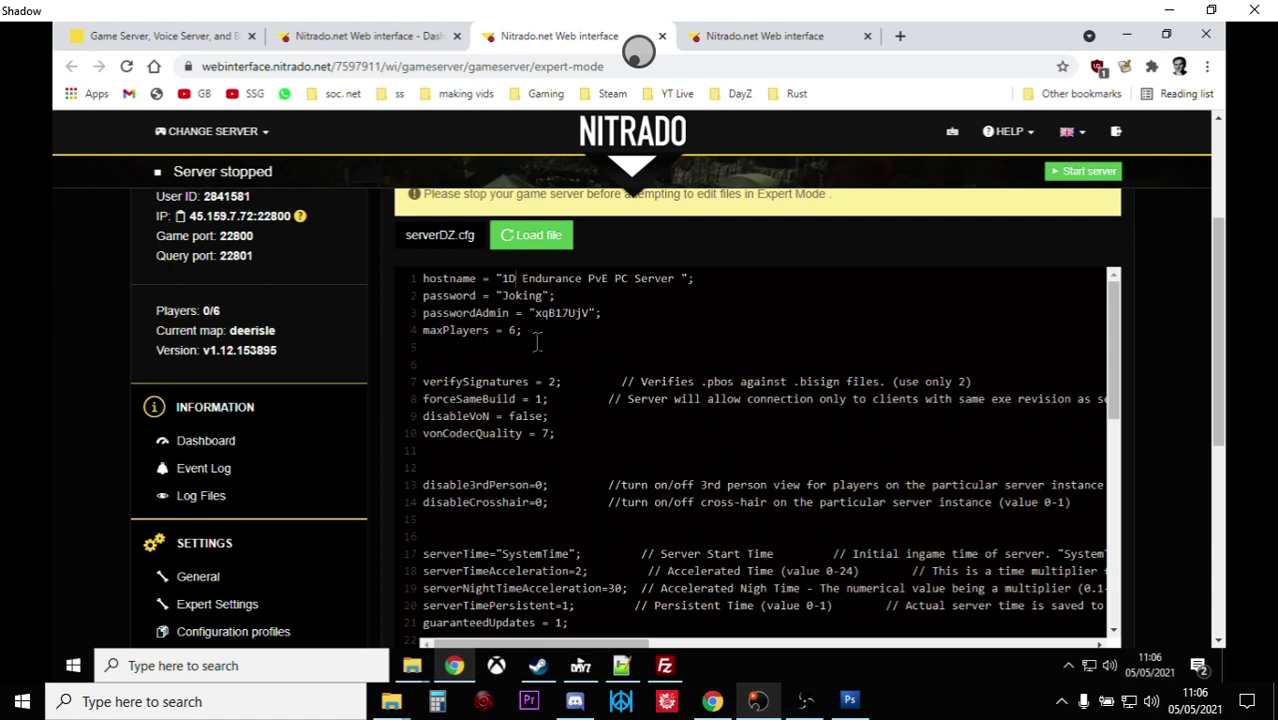
Change the hostname's 1D to 1E and scroll to the class Missions template line.
{"action": "key", "text": "BackSpace"}
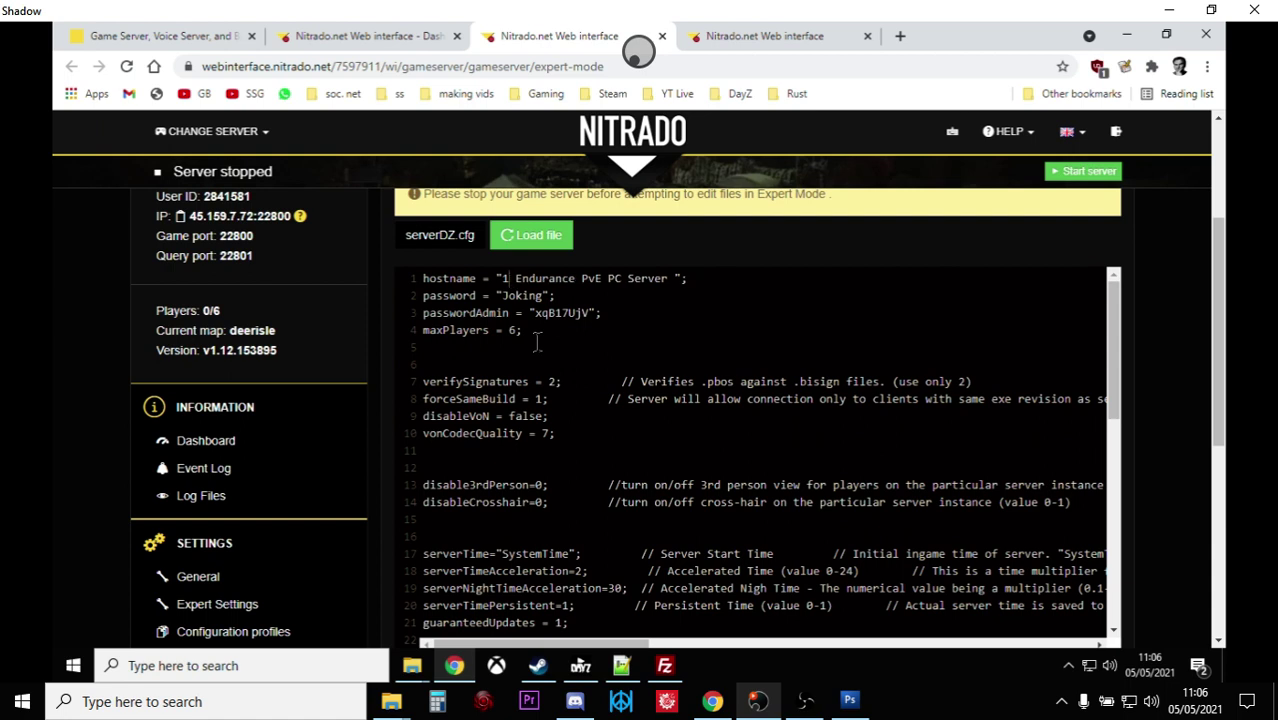
{"action": "type", "text": "E"}
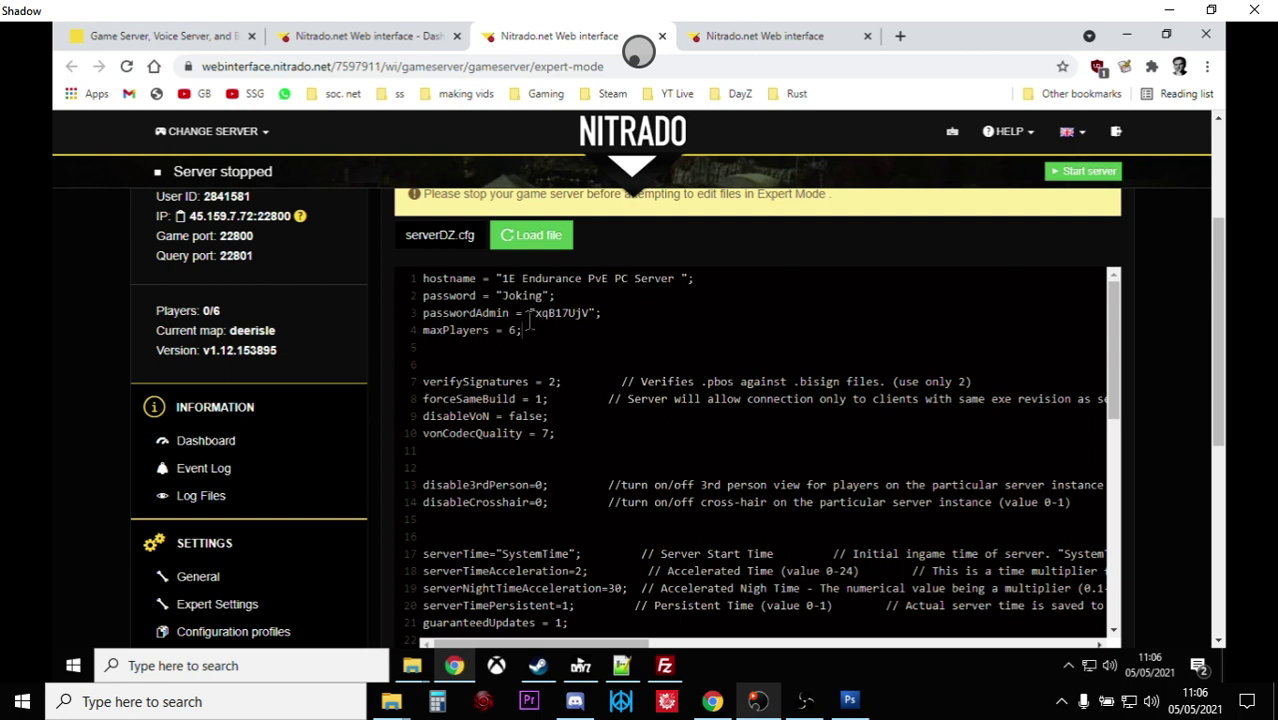
{"action": "scroll", "coordinate": [529, 320], "scroll_direction": "down", "scroll_amount": 3}
{"action": "scroll", "coordinate": [529, 320], "scroll_direction": "down", "scroll_amount": 2}
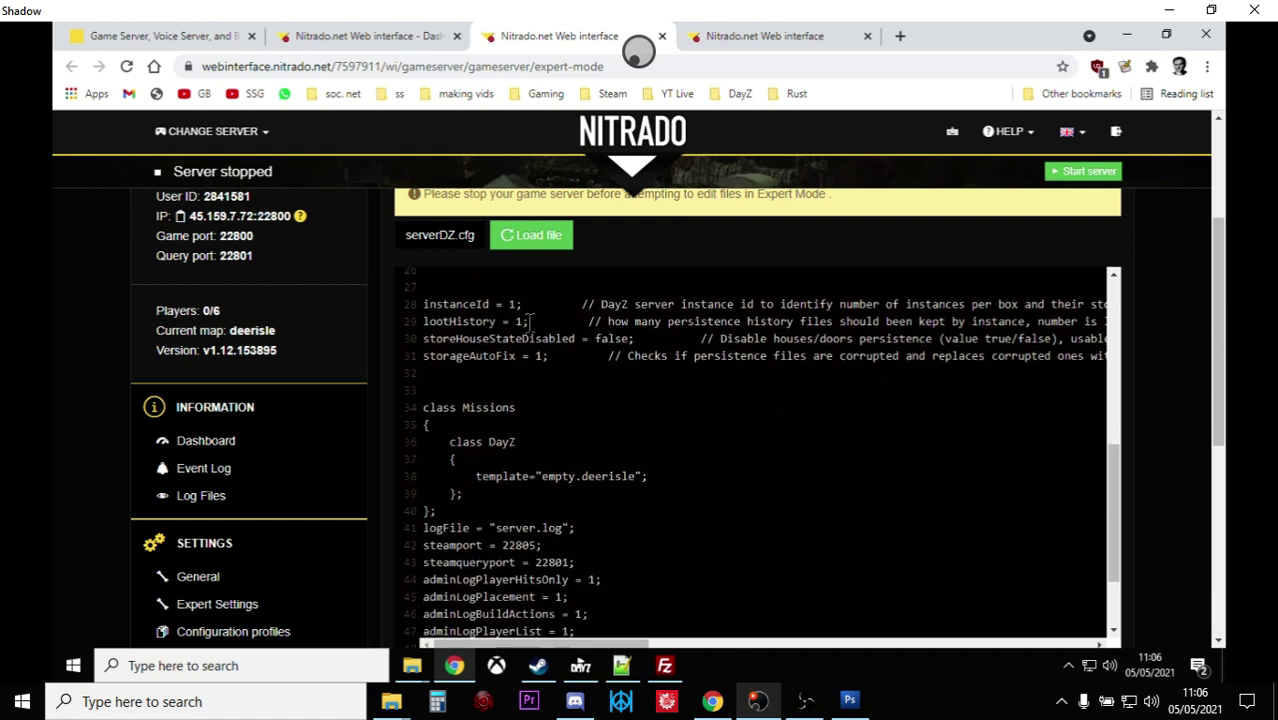
{"action": "scroll", "coordinate": [616, 470], "scroll_direction": "up", "scroll_amount": 2}
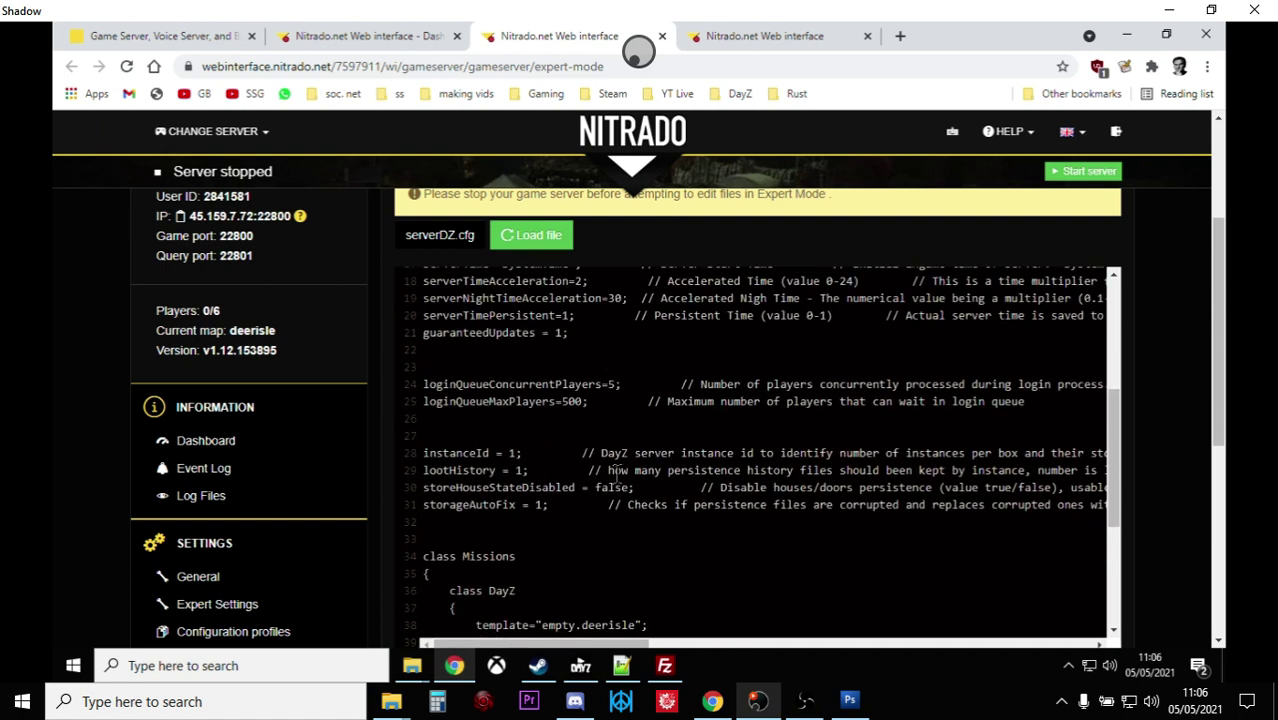
{"action": "scroll", "coordinate": [616, 470], "scroll_direction": "down", "scroll_amount": 3}
{"action": "scroll", "coordinate": [543, 455], "scroll_direction": "up", "scroll_amount": 1}
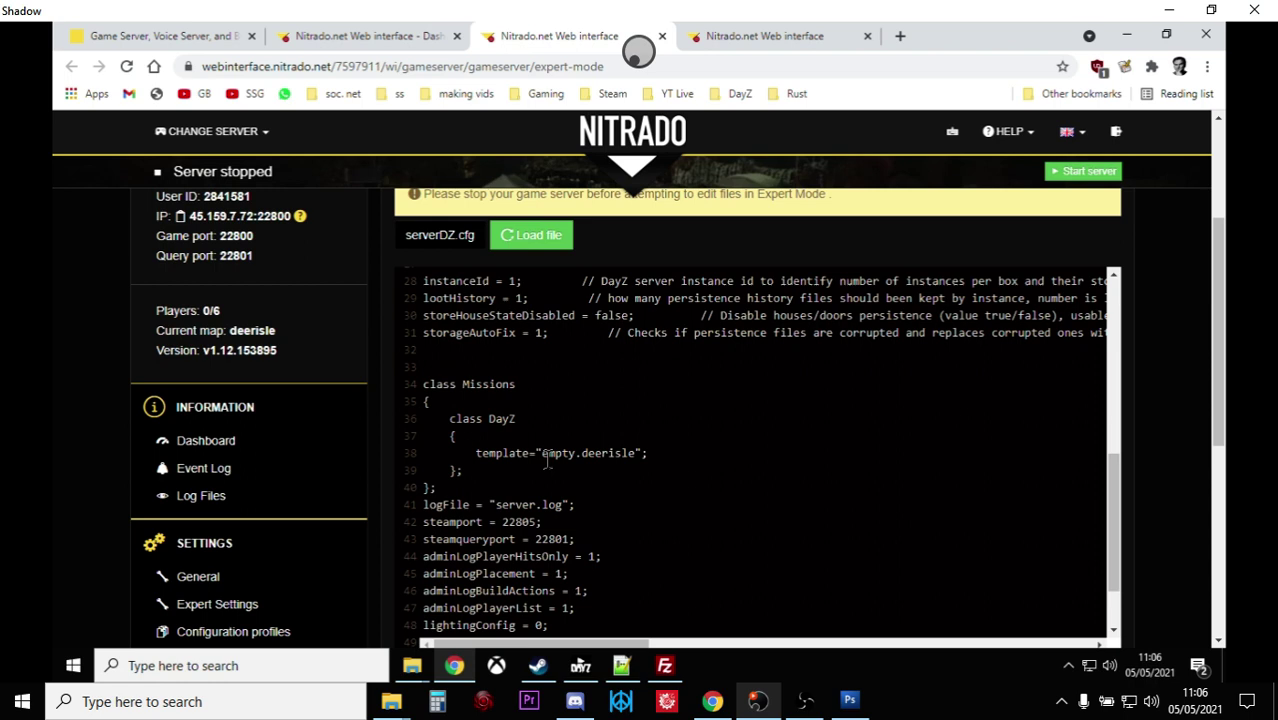
{"action": "mouse_move", "coordinate": [410, 670]}
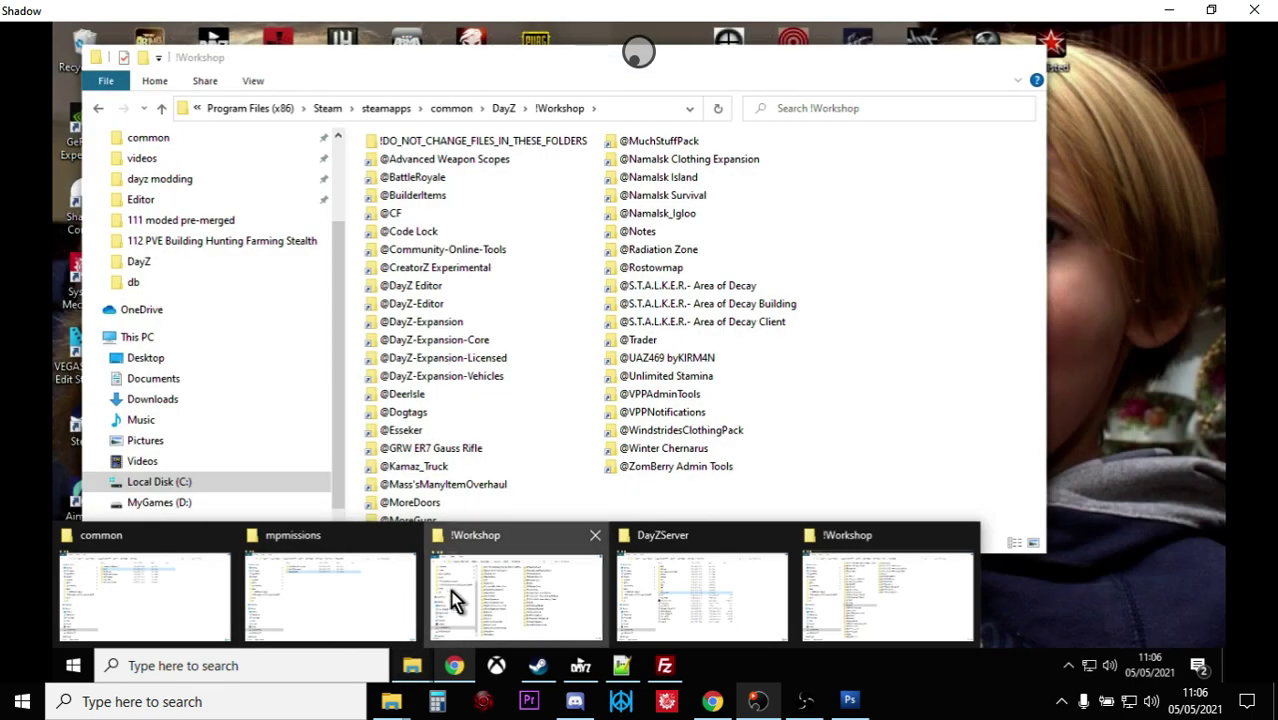
{"action": "left_click", "coordinate": [452, 600]}
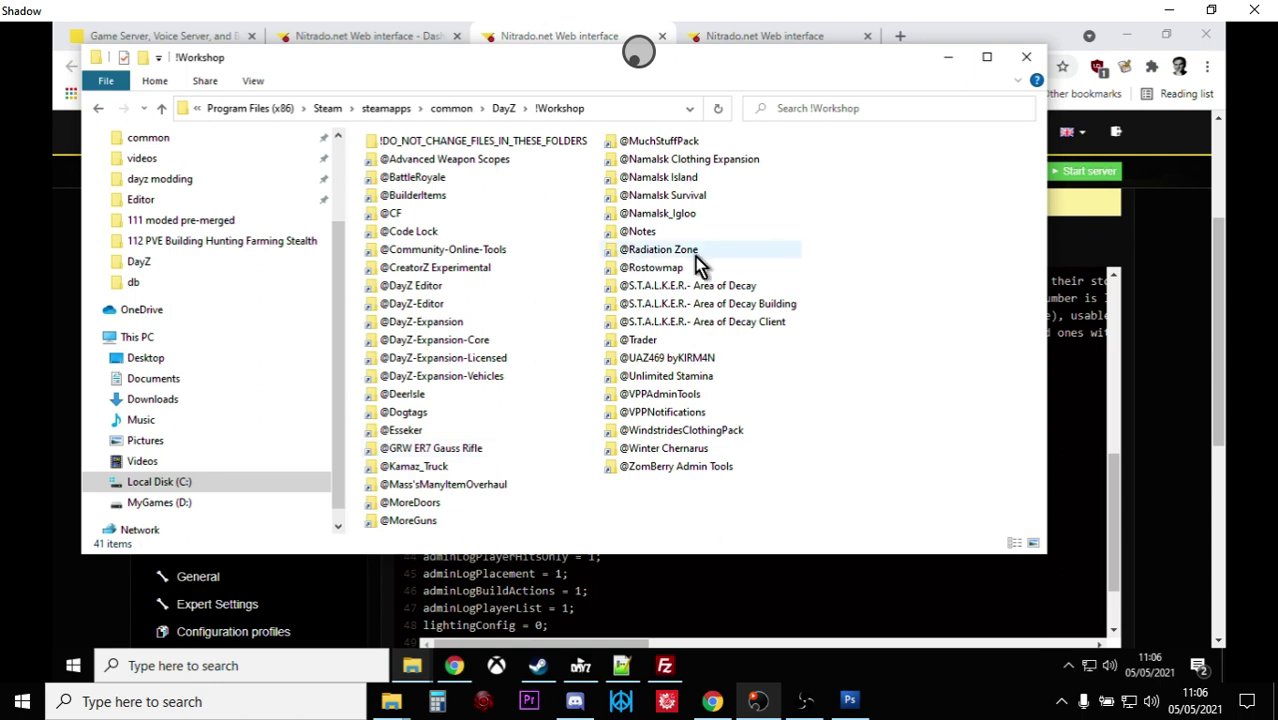
{"action": "double_click", "coordinate": [414, 431]}
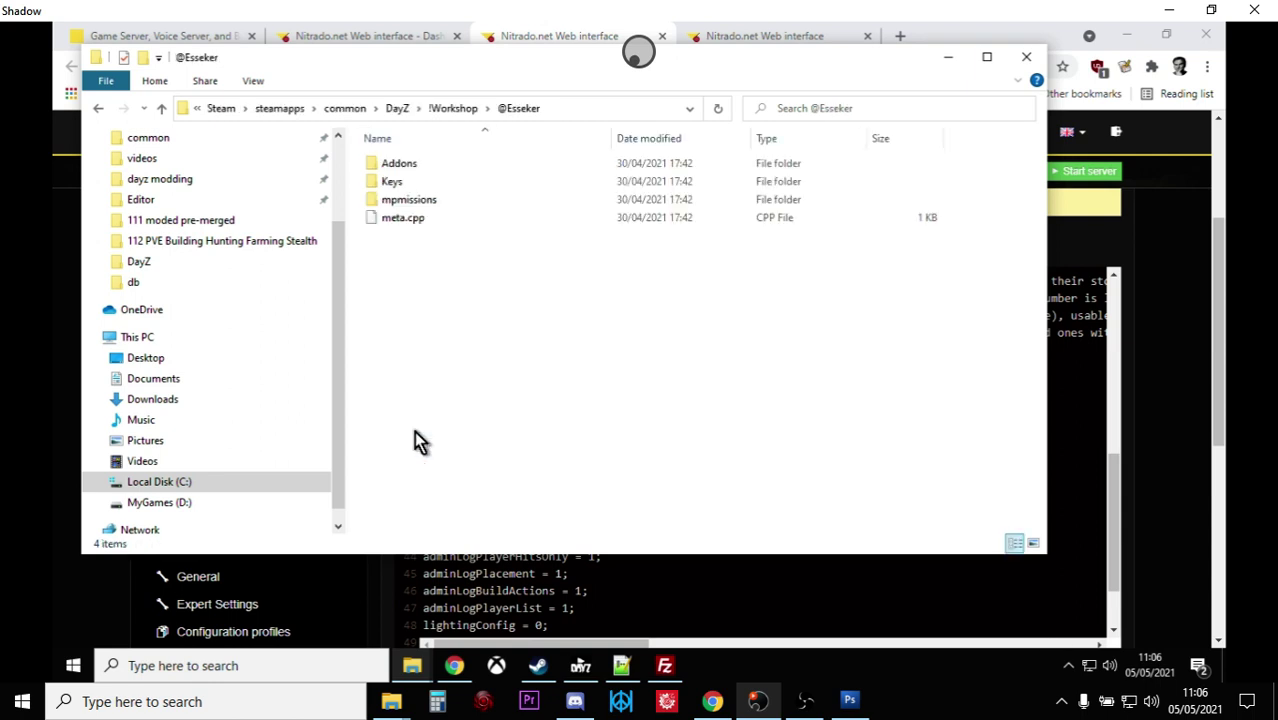
{"action": "double_click", "coordinate": [425, 200]}
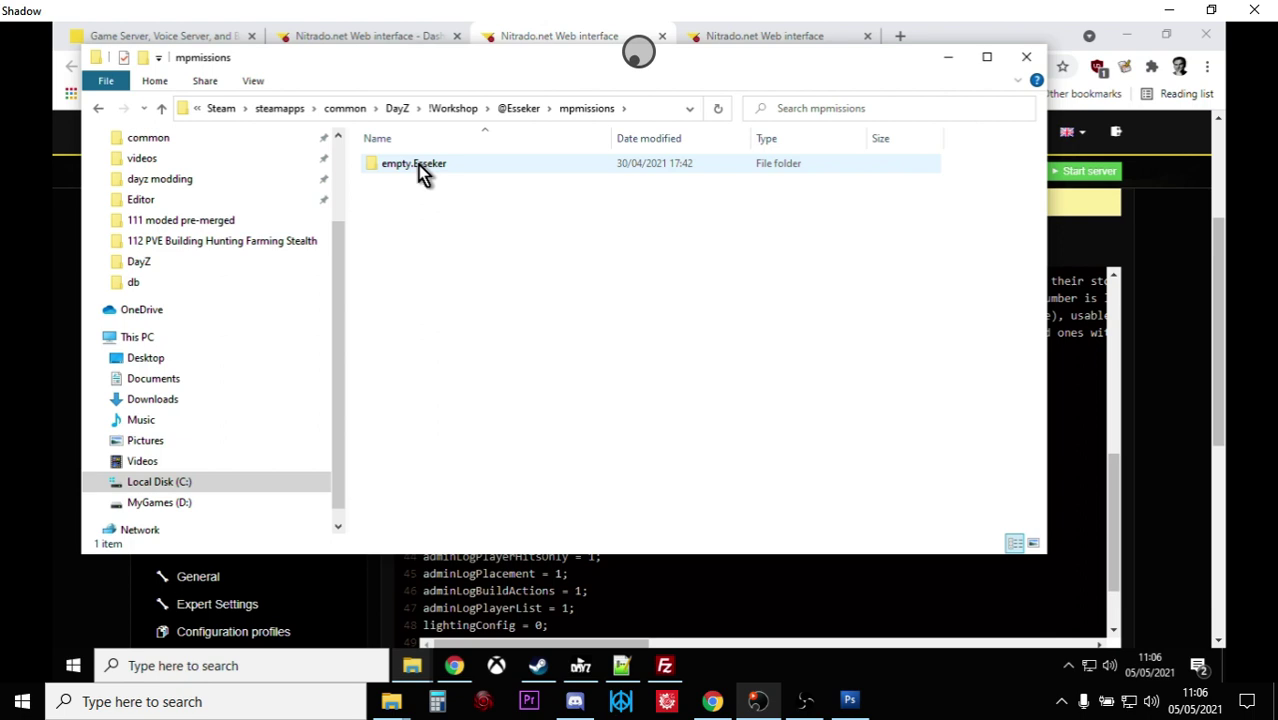
{"action": "left_click", "coordinate": [418, 165]}
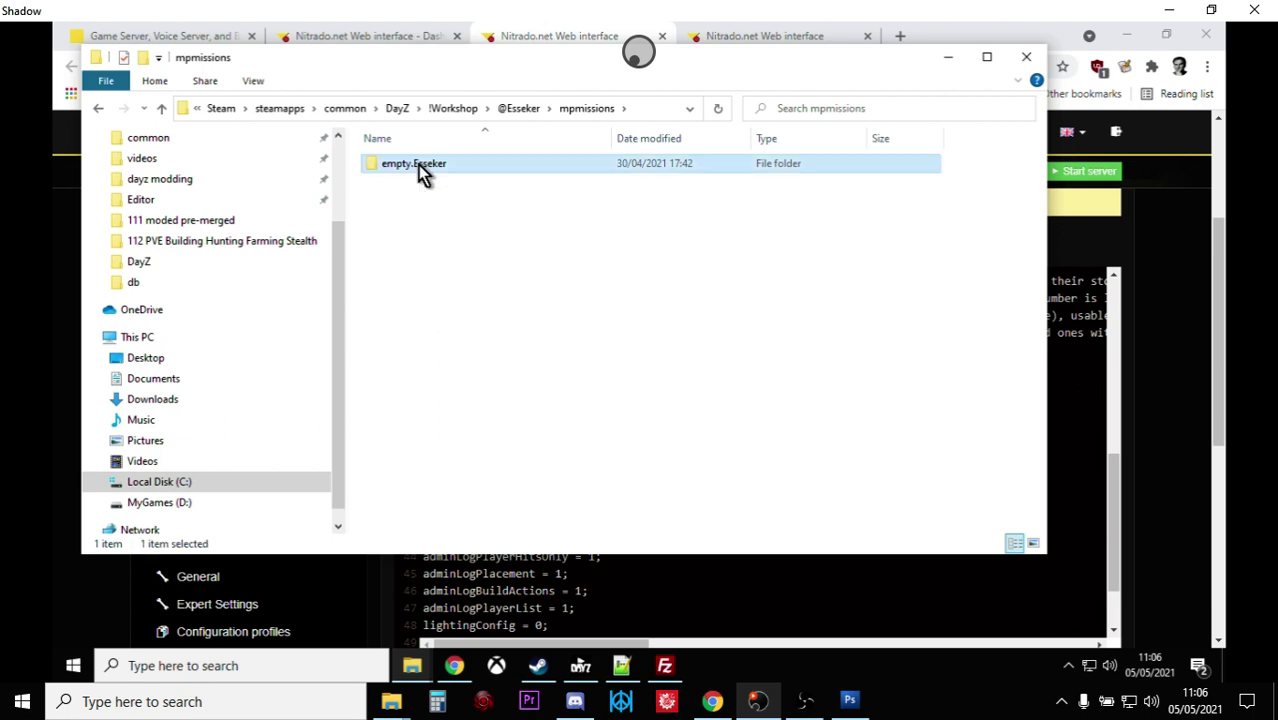
{"action": "left_click", "coordinate": [418, 165]}
{"action": "right_click", "coordinate": [418, 165]}
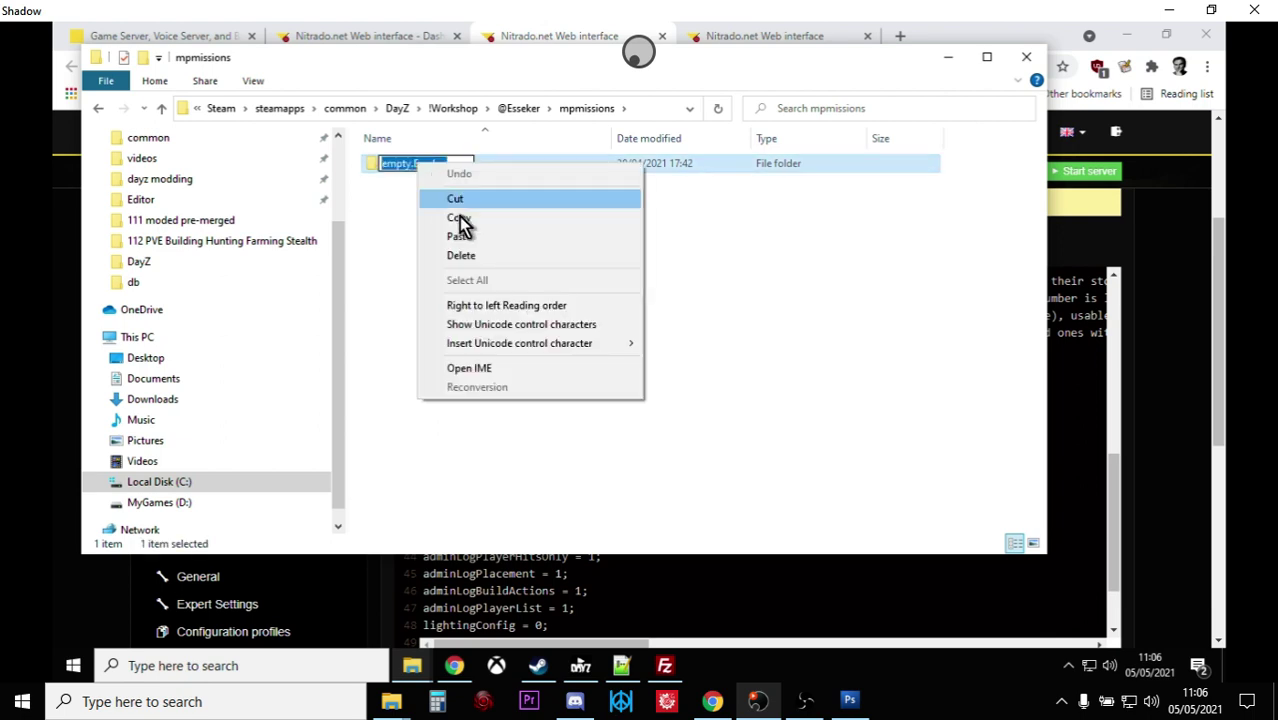
{"action": "left_click", "coordinate": [459, 222]}
{"action": "left_click", "coordinate": [408, 200]}
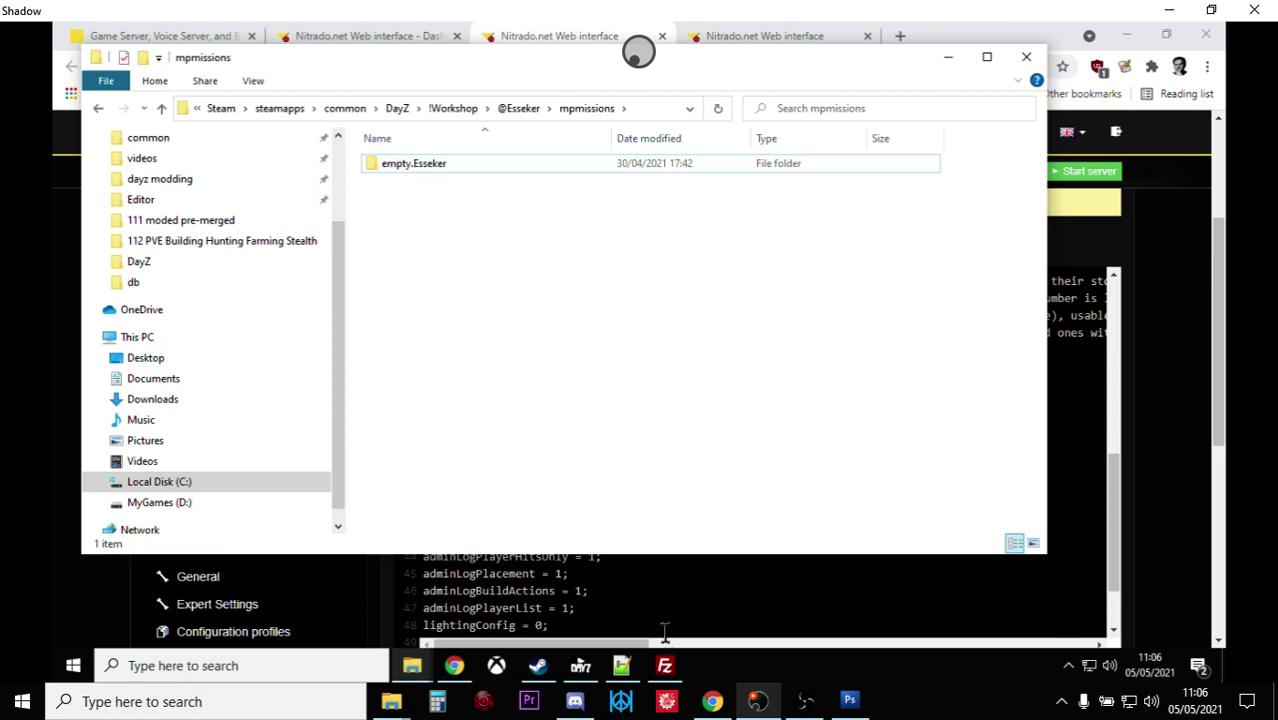
{"action": "left_click", "coordinate": [677, 600]}
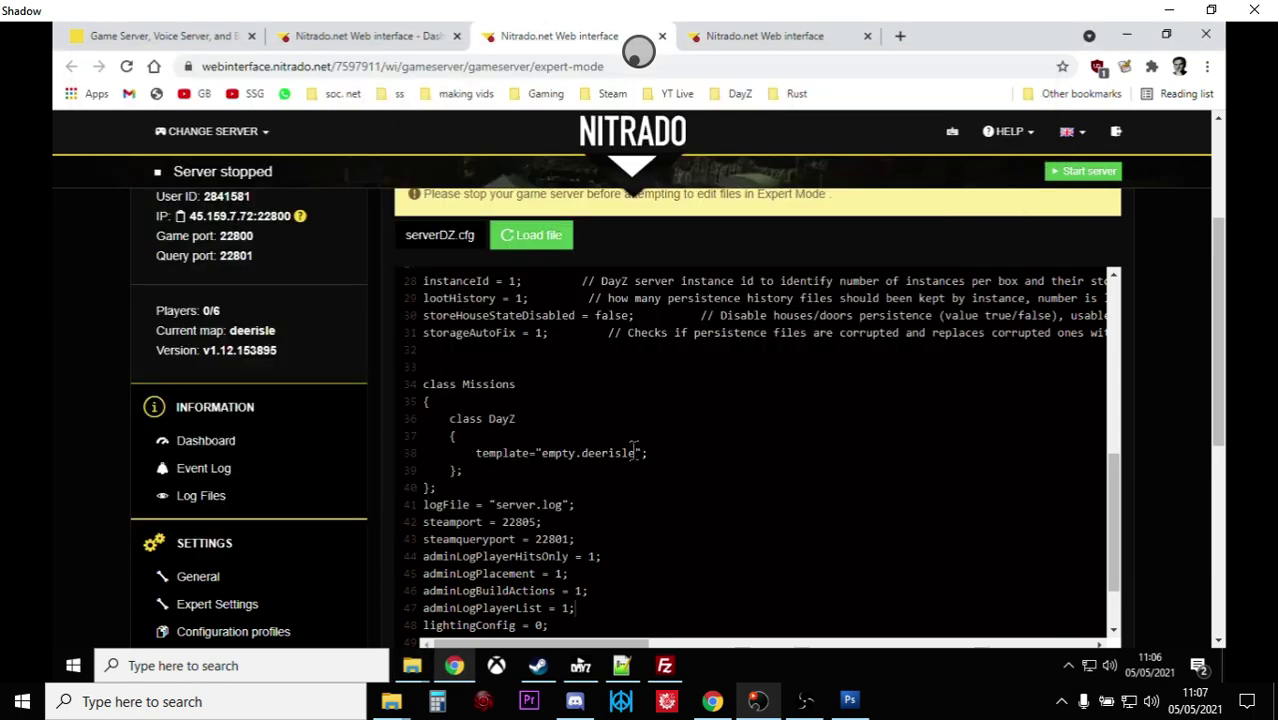
Replace empty.deerisle in the mission template line with the pasted empty.Esseker.
{"action": "left_click_drag", "start_coordinate": [634, 452], "coordinate": [544, 458]}
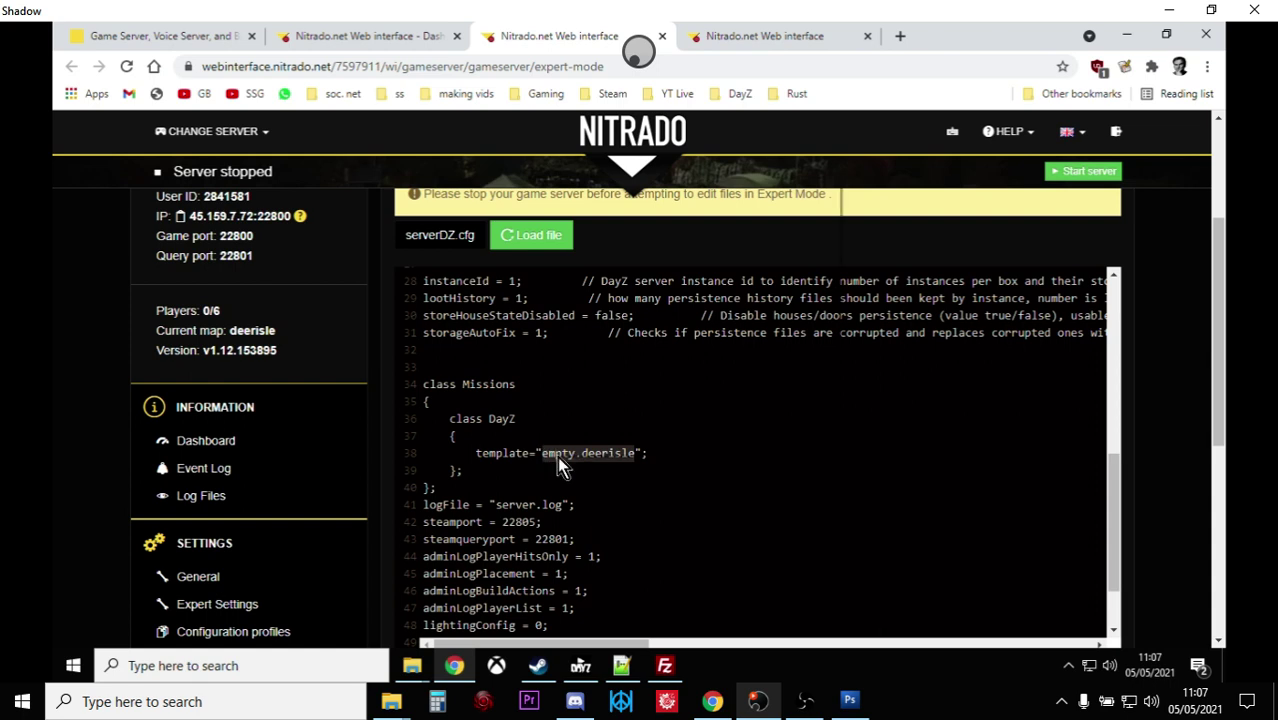
{"action": "right_click", "coordinate": [558, 462]}
{"action": "left_click", "coordinate": [640, 247]}
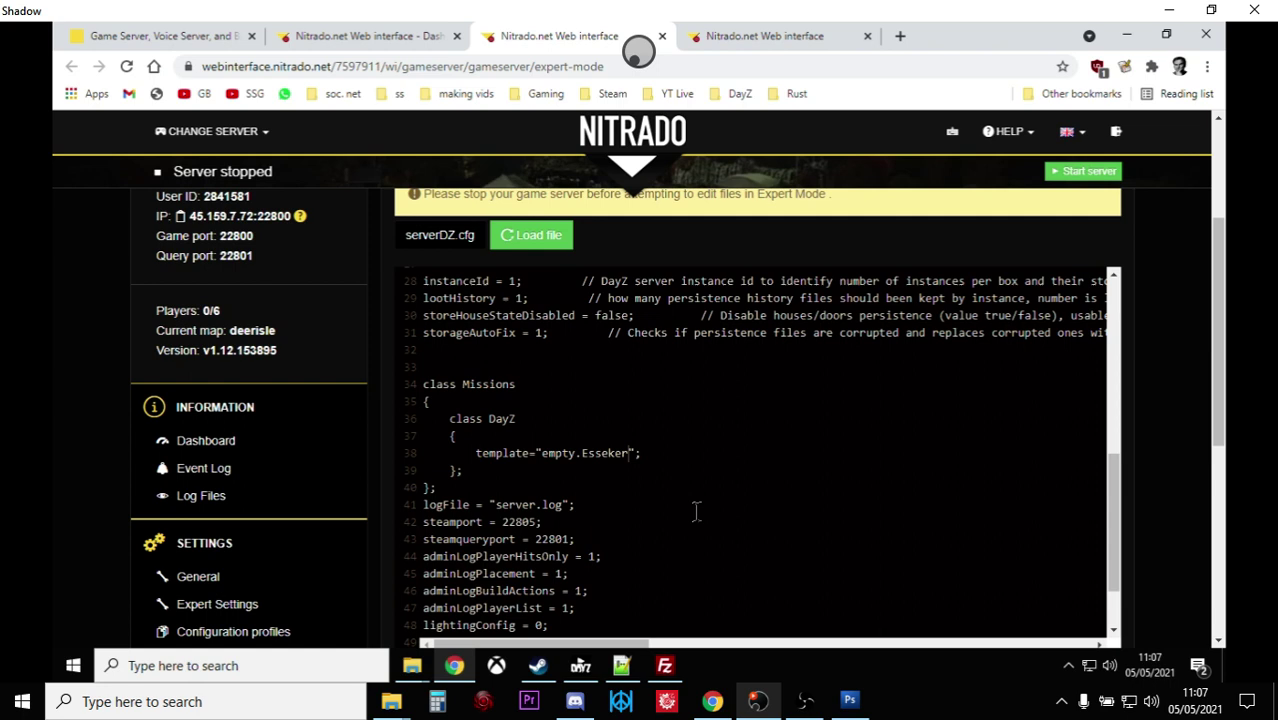
Save the edited serverDZ.cfg and scroll through the page to check it.
{"action": "scroll", "coordinate": [1222, 434], "scroll_direction": "down", "scroll_amount": 3}
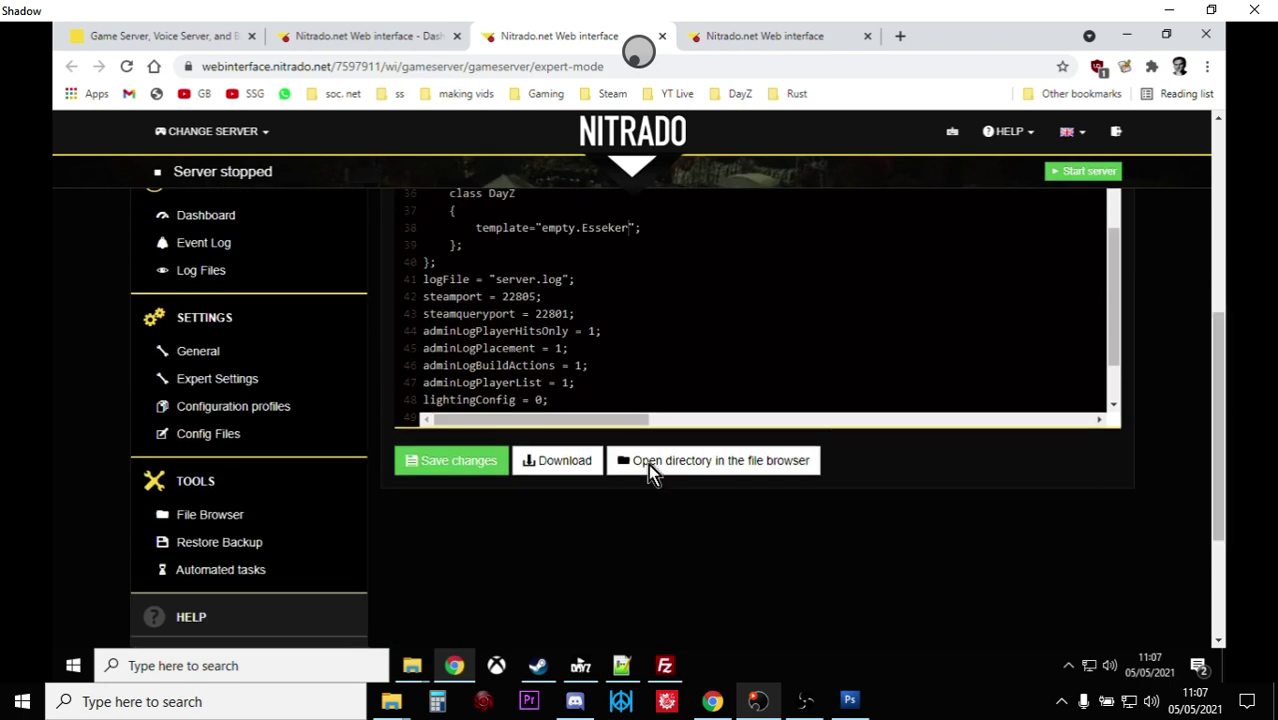
{"action": "left_click", "coordinate": [465, 462]}
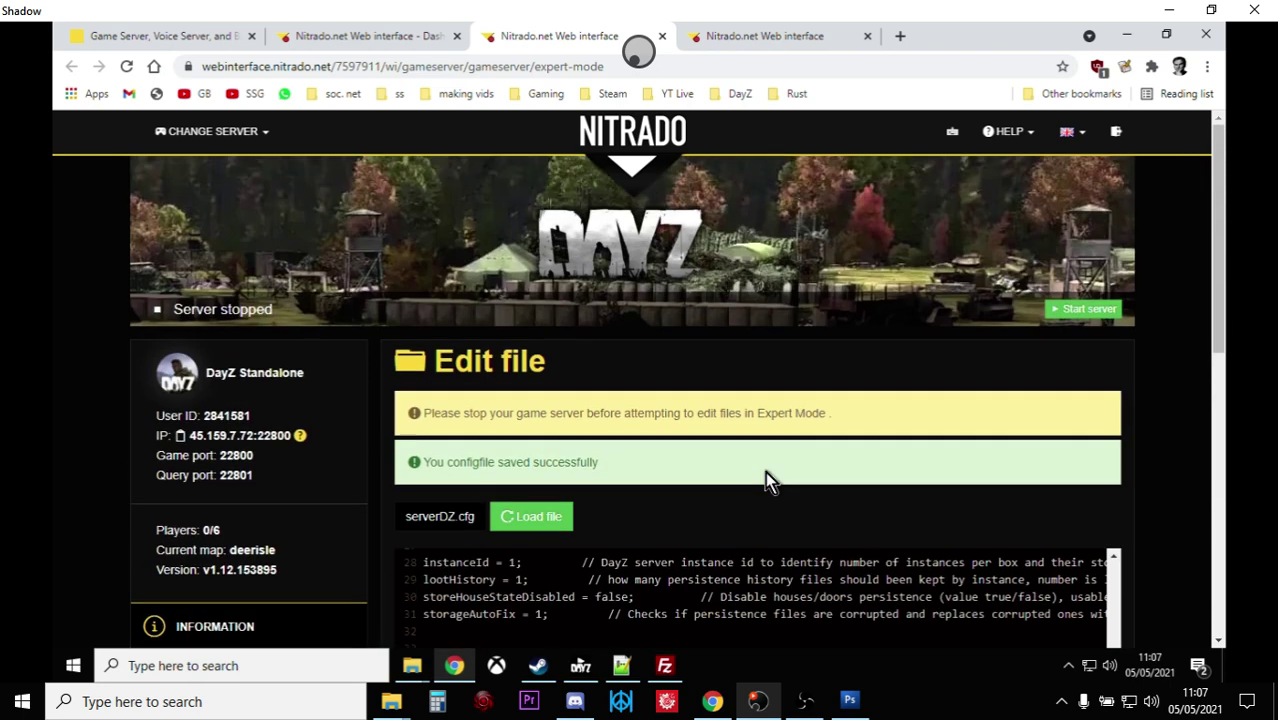
{"action": "scroll", "coordinate": [862, 480], "scroll_direction": "down", "scroll_amount": 3}
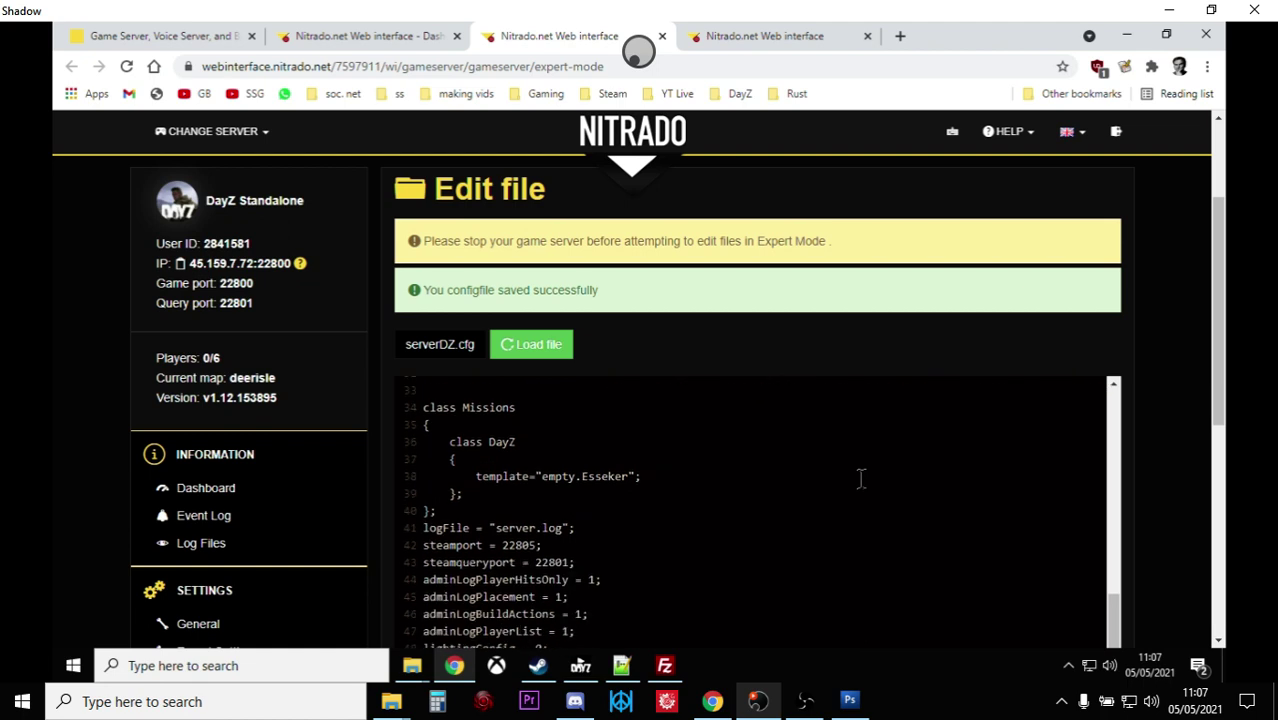
{"action": "scroll", "coordinate": [860, 479], "scroll_direction": "down", "scroll_amount": 1}
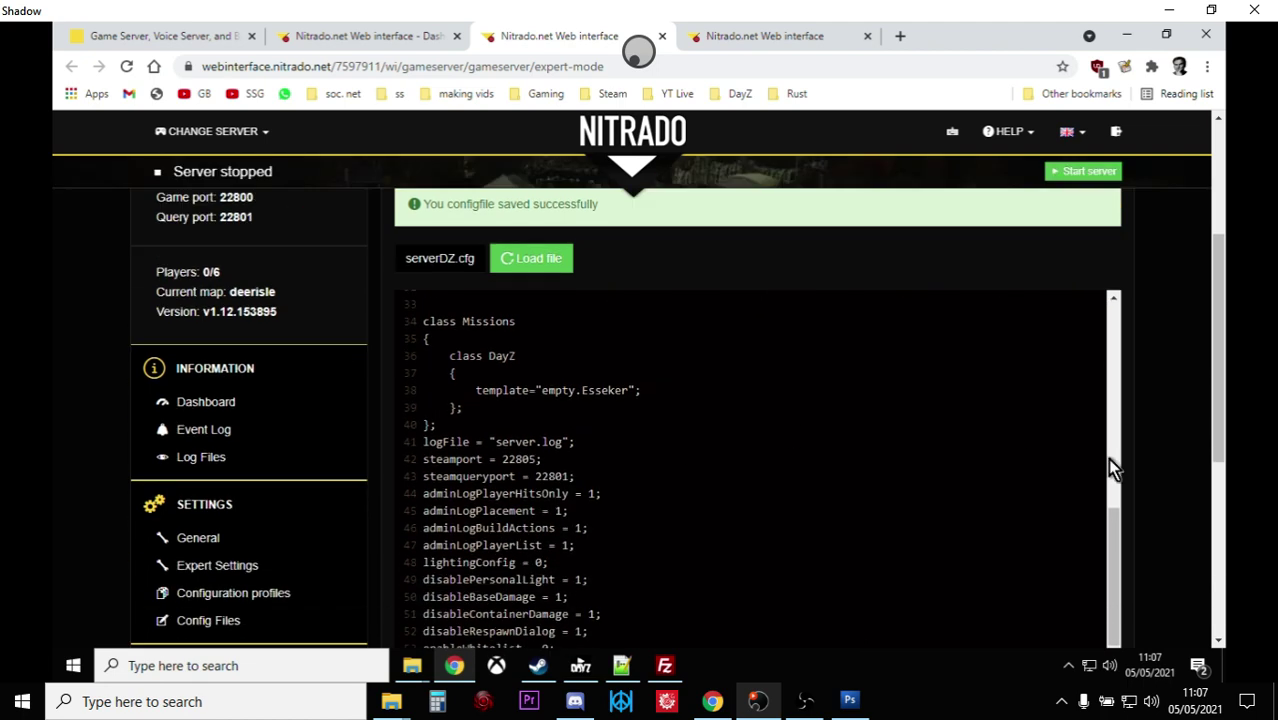
{"action": "left_click_drag", "start_coordinate": [1109, 461], "coordinate": [1120, 320]}
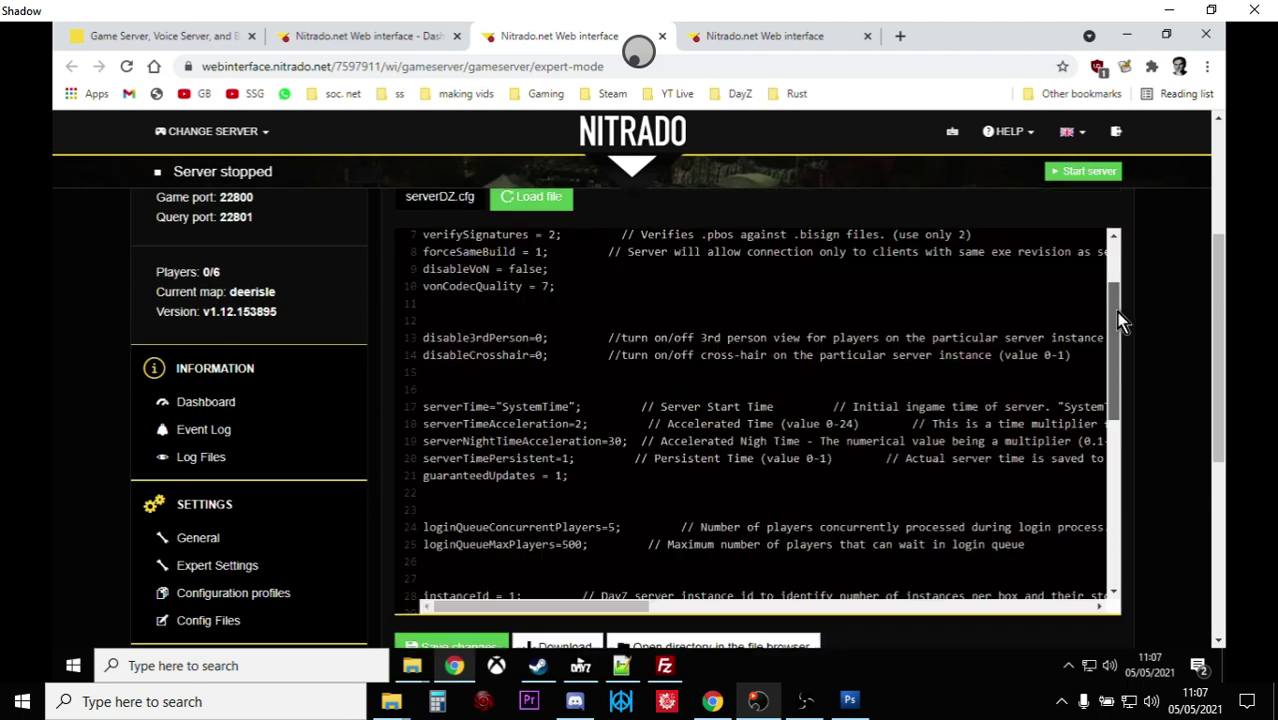
{"action": "scroll", "coordinate": [1050, 340], "scroll_direction": "up", "scroll_amount": 1}
{"action": "scroll", "coordinate": [1118, 345], "scroll_direction": "up", "scroll_amount": 2}
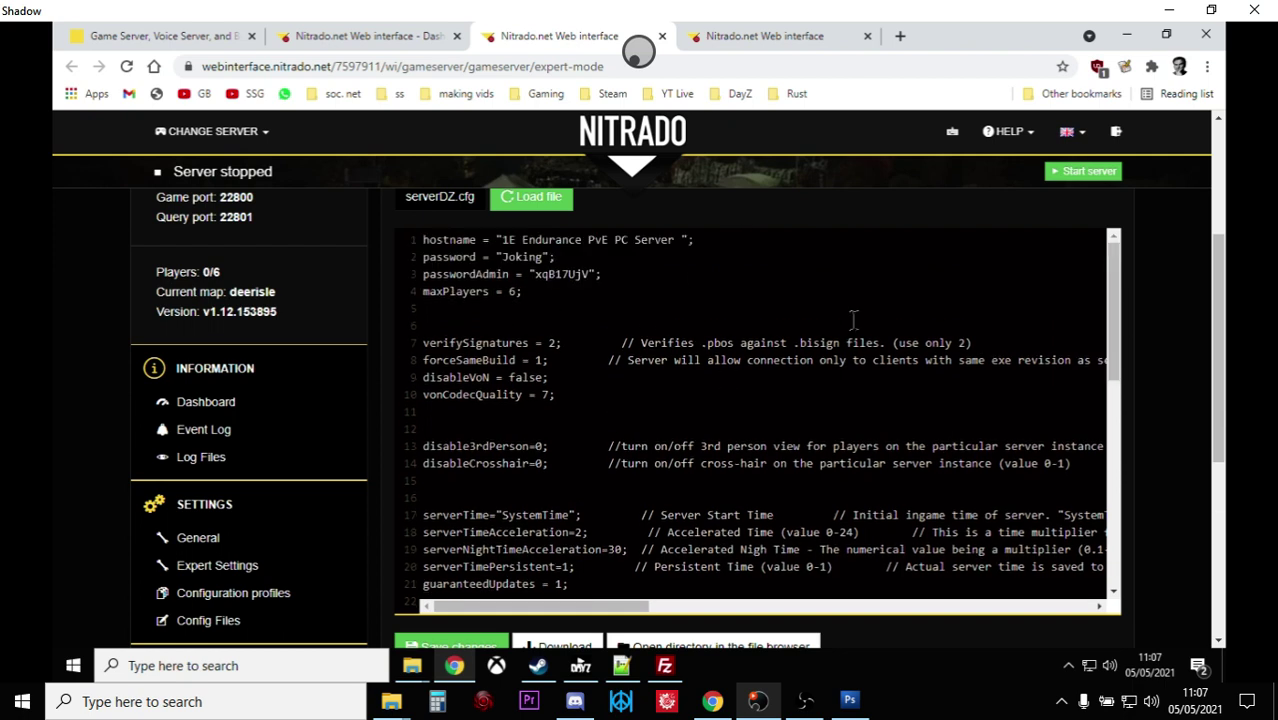
{"action": "scroll", "coordinate": [1226, 282], "scroll_direction": "down", "scroll_amount": 1}
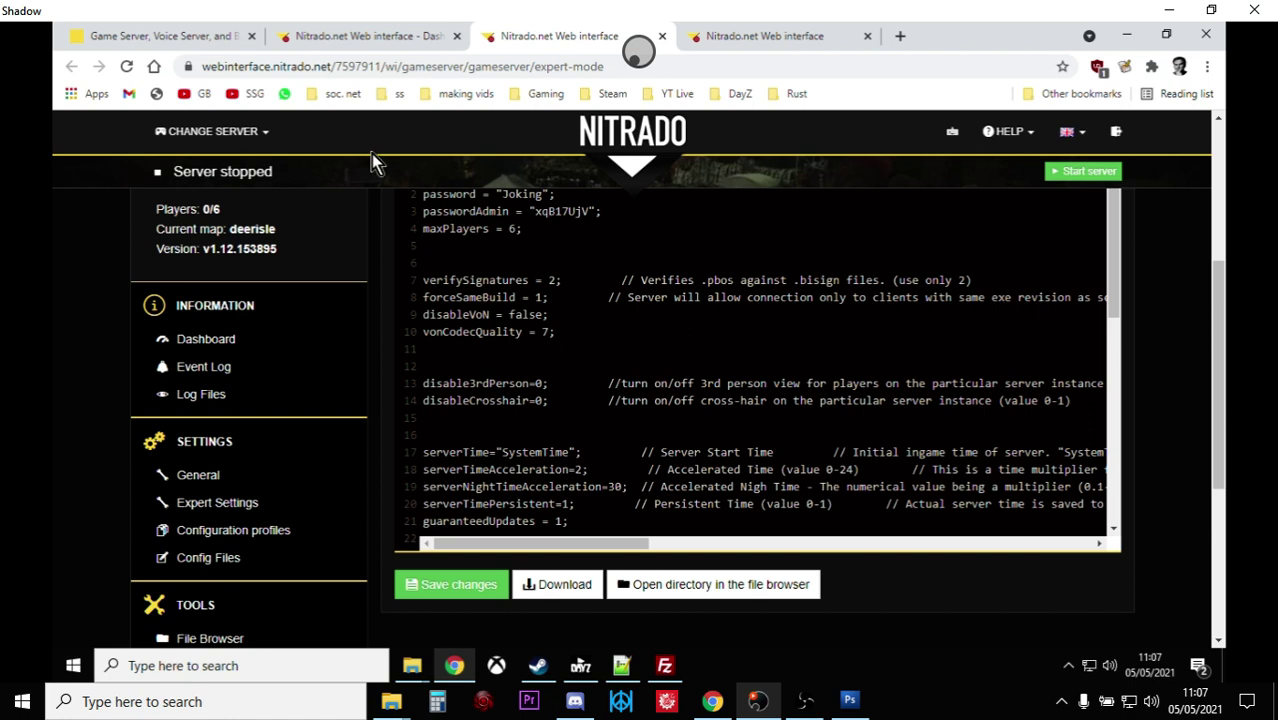
{"action": "left_click", "coordinate": [721, 46]}
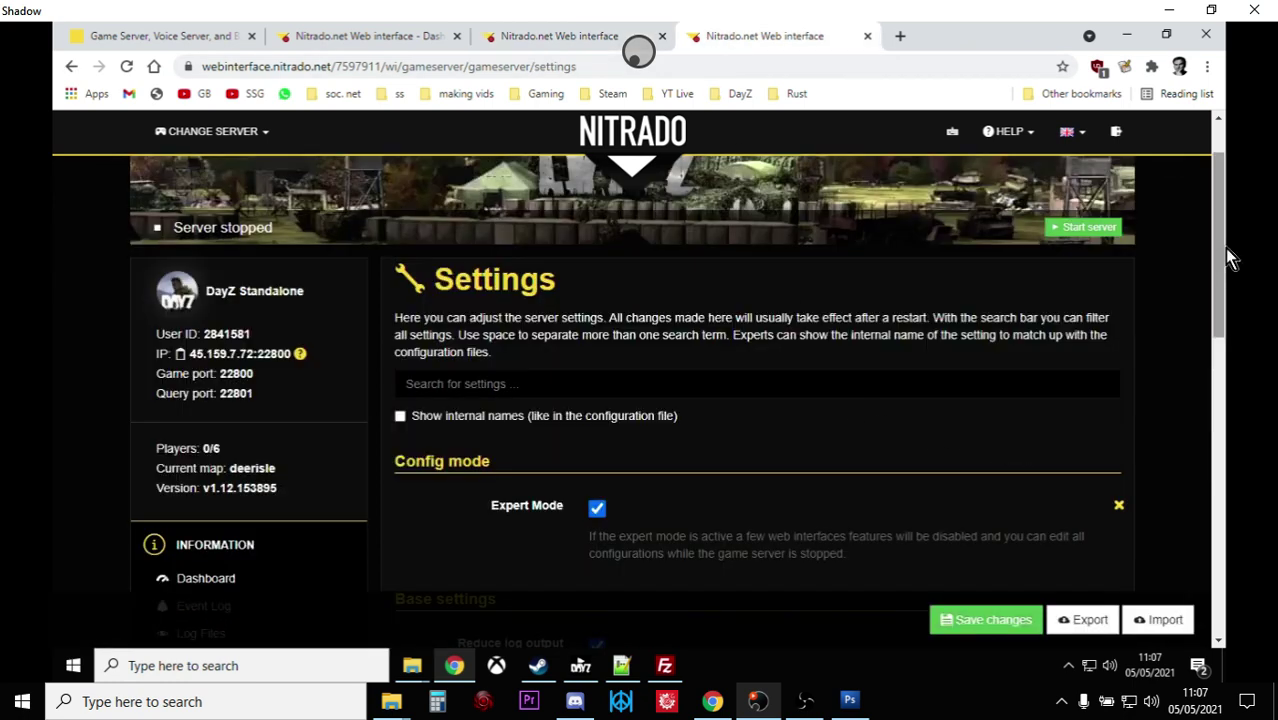
{"action": "scroll", "coordinate": [1228, 322], "scroll_direction": "down", "scroll_amount": 1}
{"action": "scroll", "coordinate": [1078, 373], "scroll_direction": "down", "scroll_amount": 7}
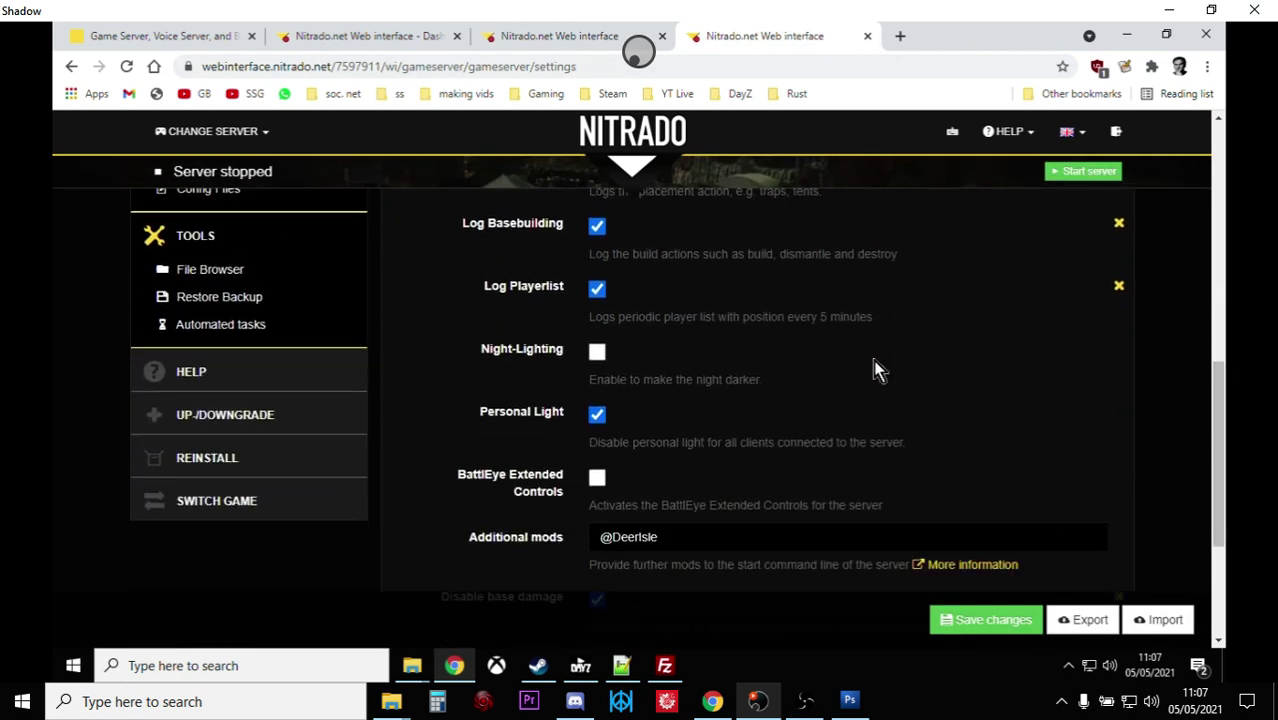
{"action": "scroll", "coordinate": [875, 370], "scroll_direction": "down", "scroll_amount": 2}
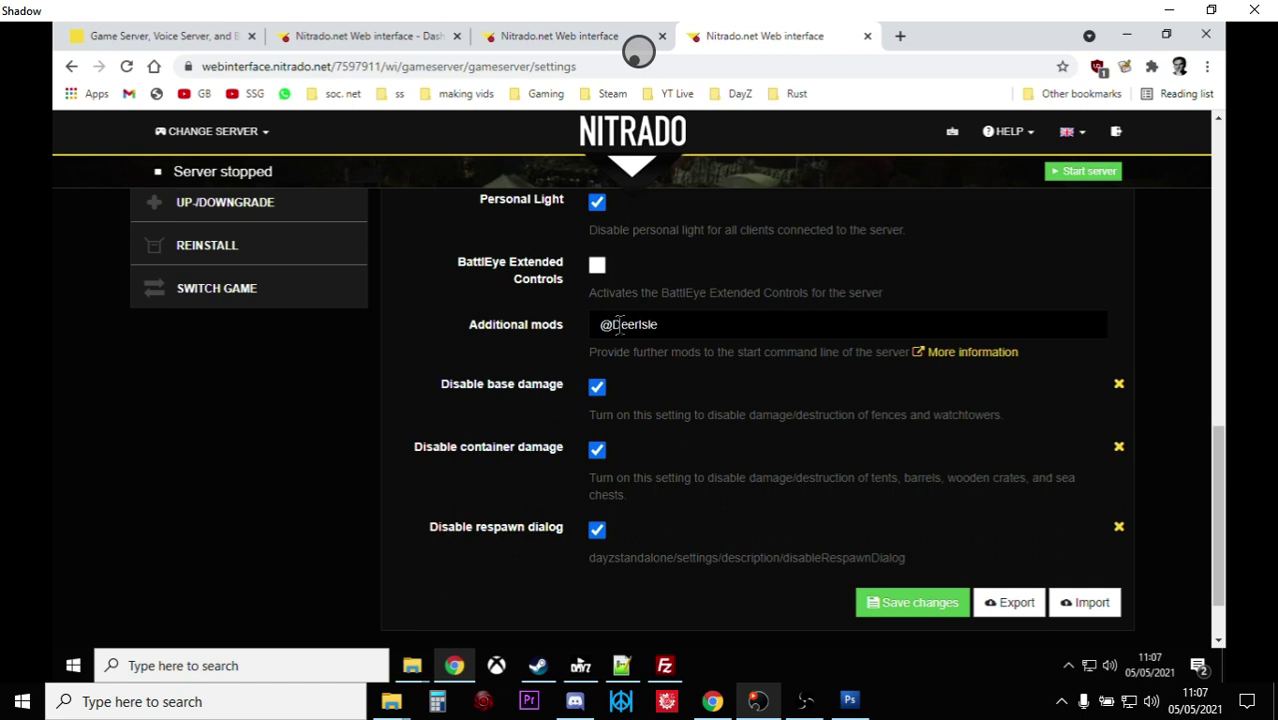
{"action": "left_click", "coordinate": [410, 666]}
{"action": "left_click", "coordinate": [499, 591]}
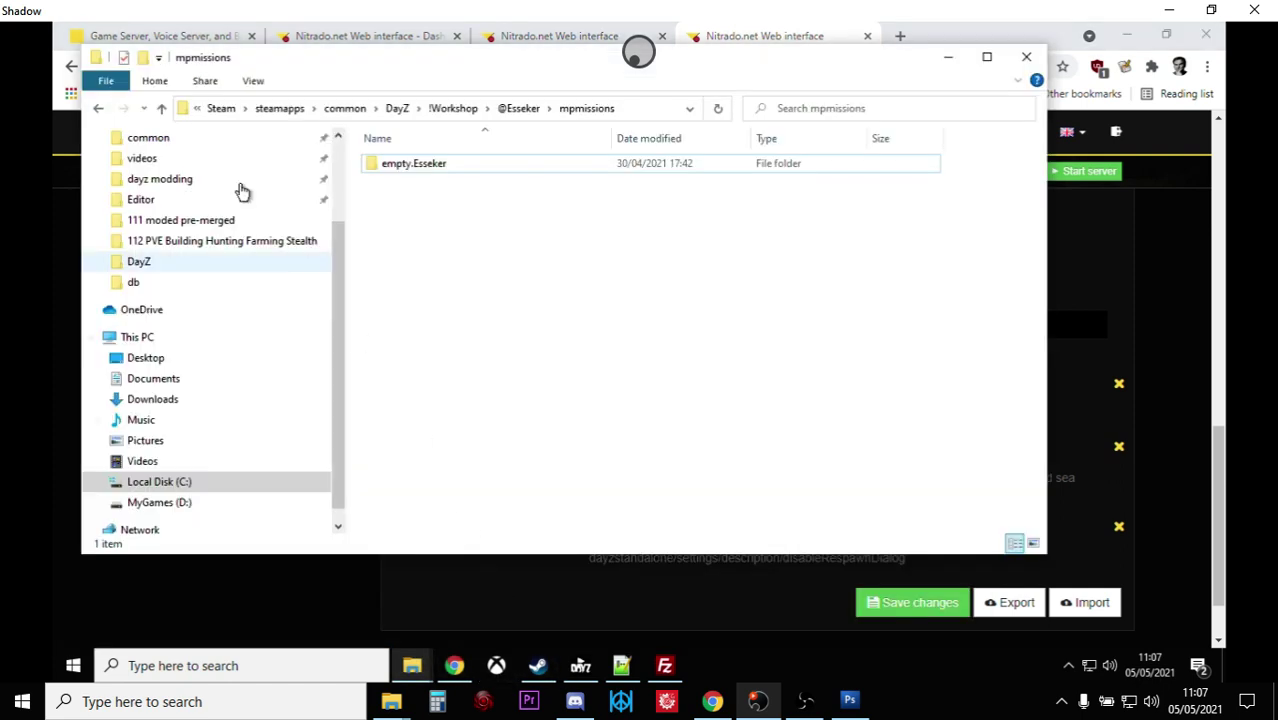
{"action": "left_click", "coordinate": [161, 110]}
{"action": "left_click", "coordinate": [161, 112]}
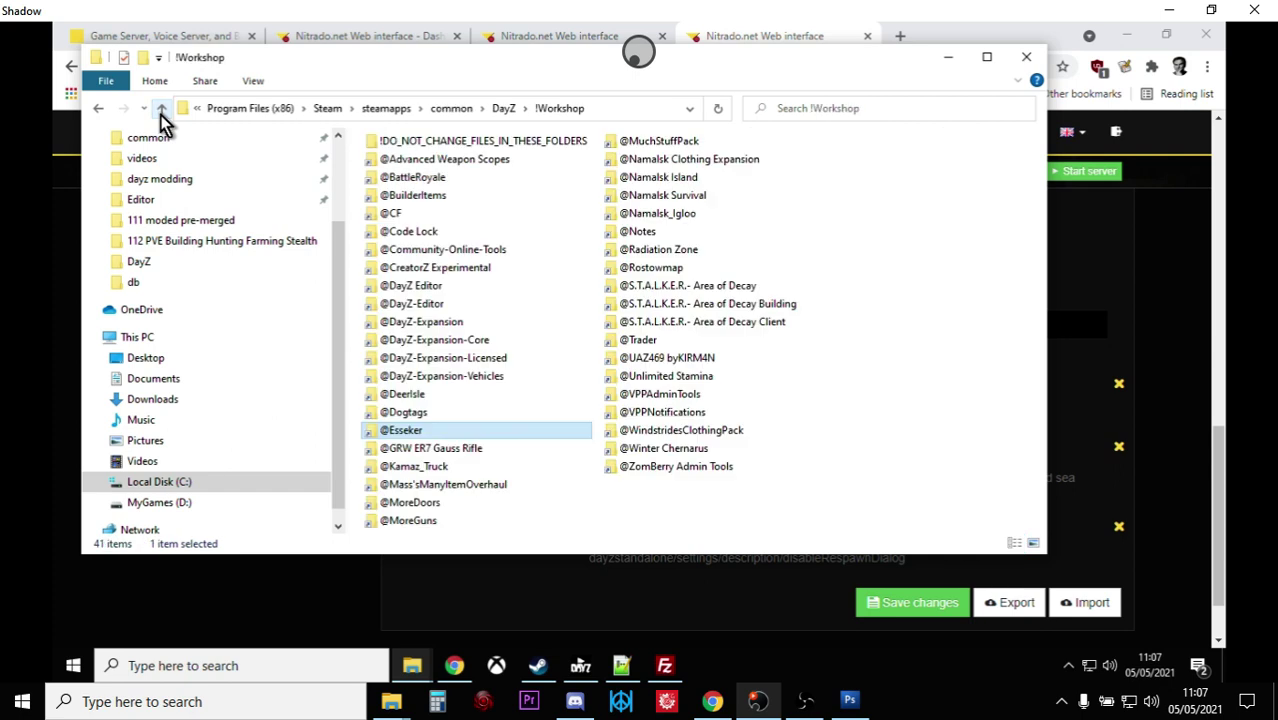
{"action": "left_click", "coordinate": [424, 432]}
{"action": "key", "text": "ctrl+c"}
{"action": "right_click", "coordinate": [417, 430]}
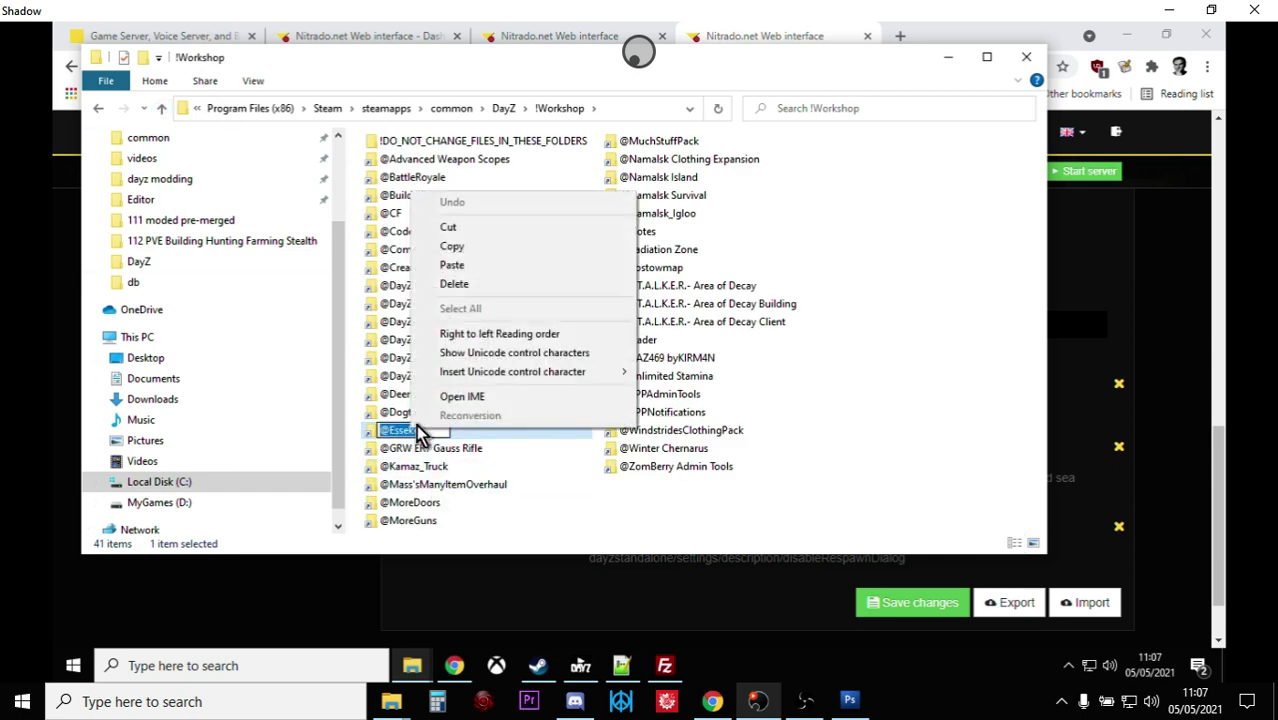
{"action": "left_click", "coordinate": [474, 264]}
{"action": "left_click", "coordinate": [640, 520]}
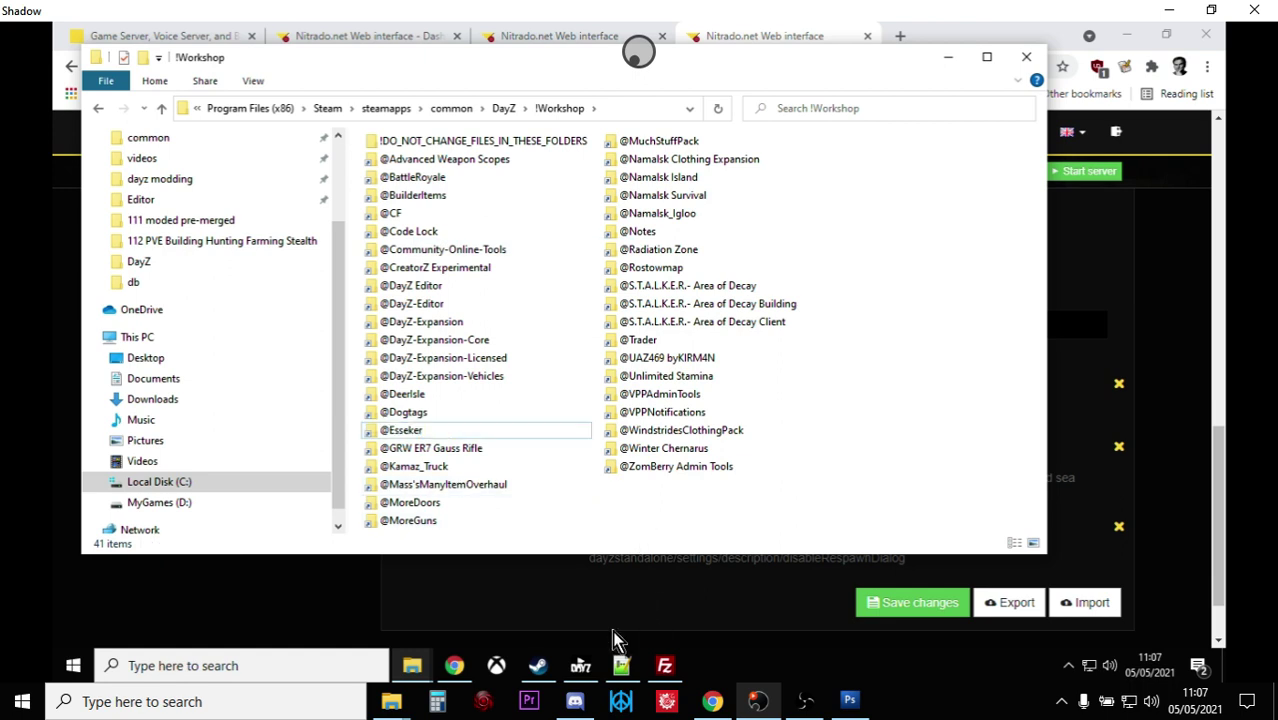
{"action": "left_click", "coordinate": [454, 665]}
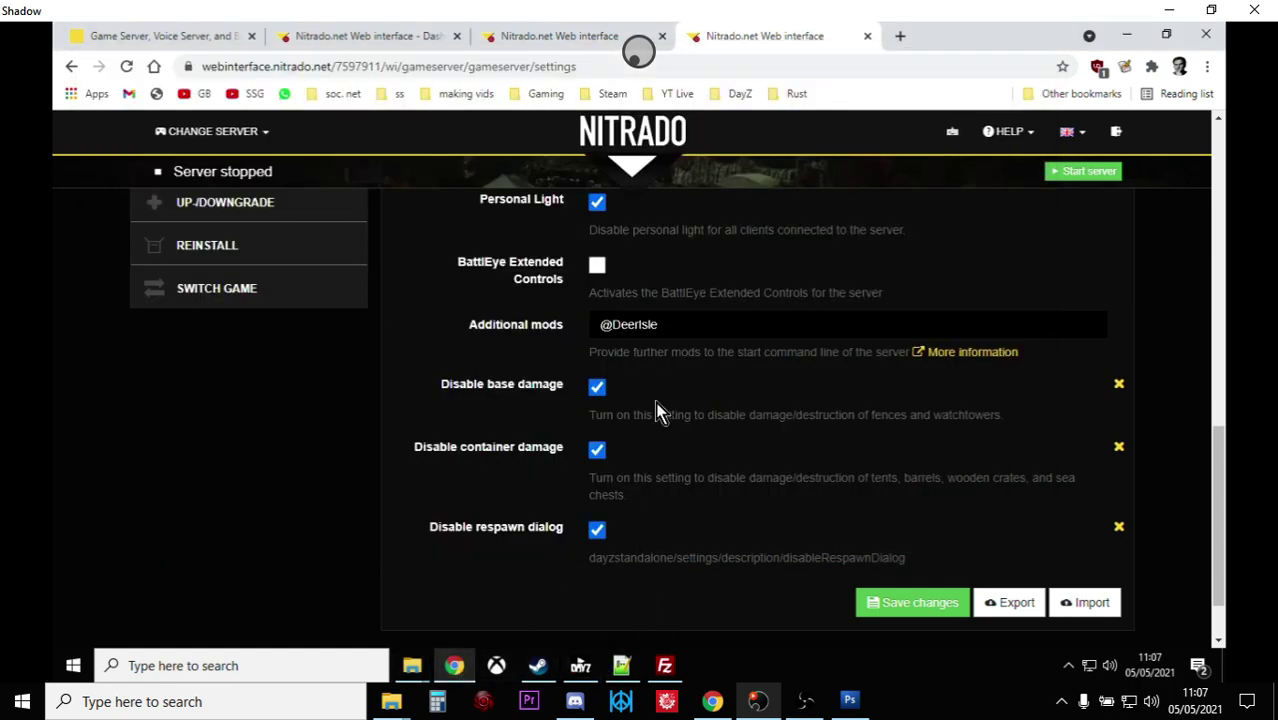
{"action": "left_click_drag", "start_coordinate": [672, 326], "coordinate": [604, 324]}
{"action": "right_click", "coordinate": [617, 333]}
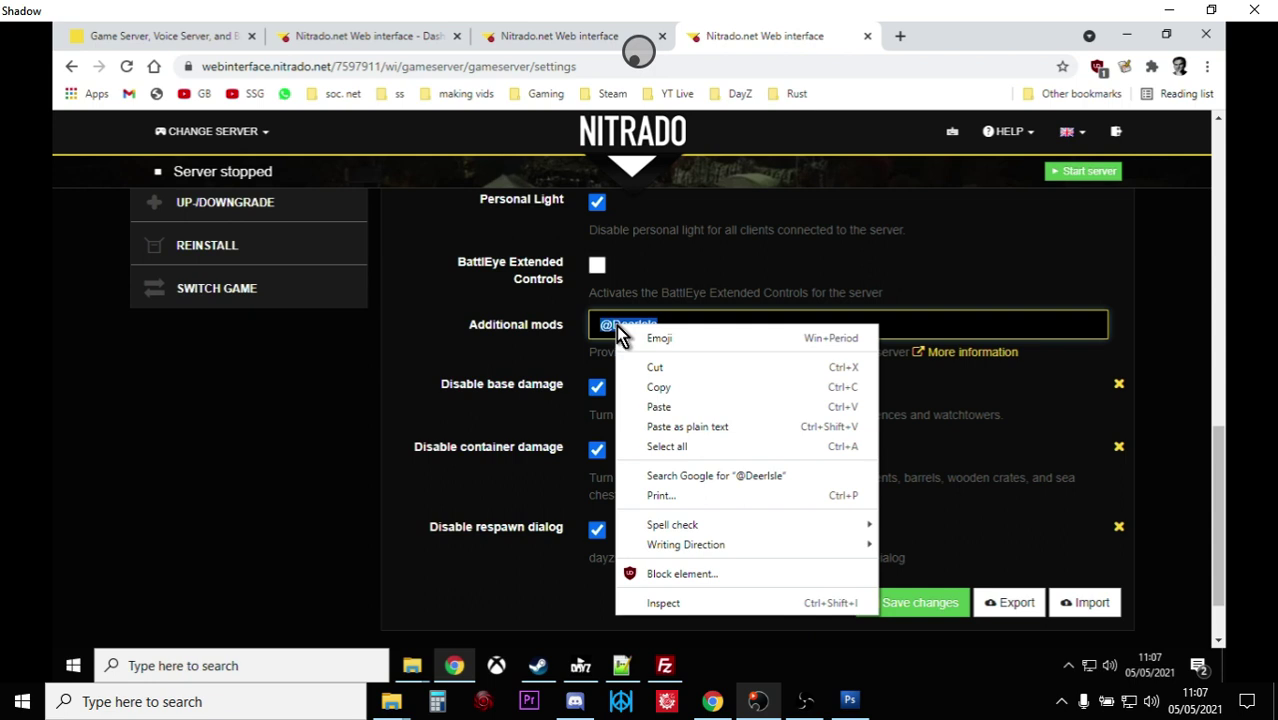
{"action": "left_click", "coordinate": [670, 410]}
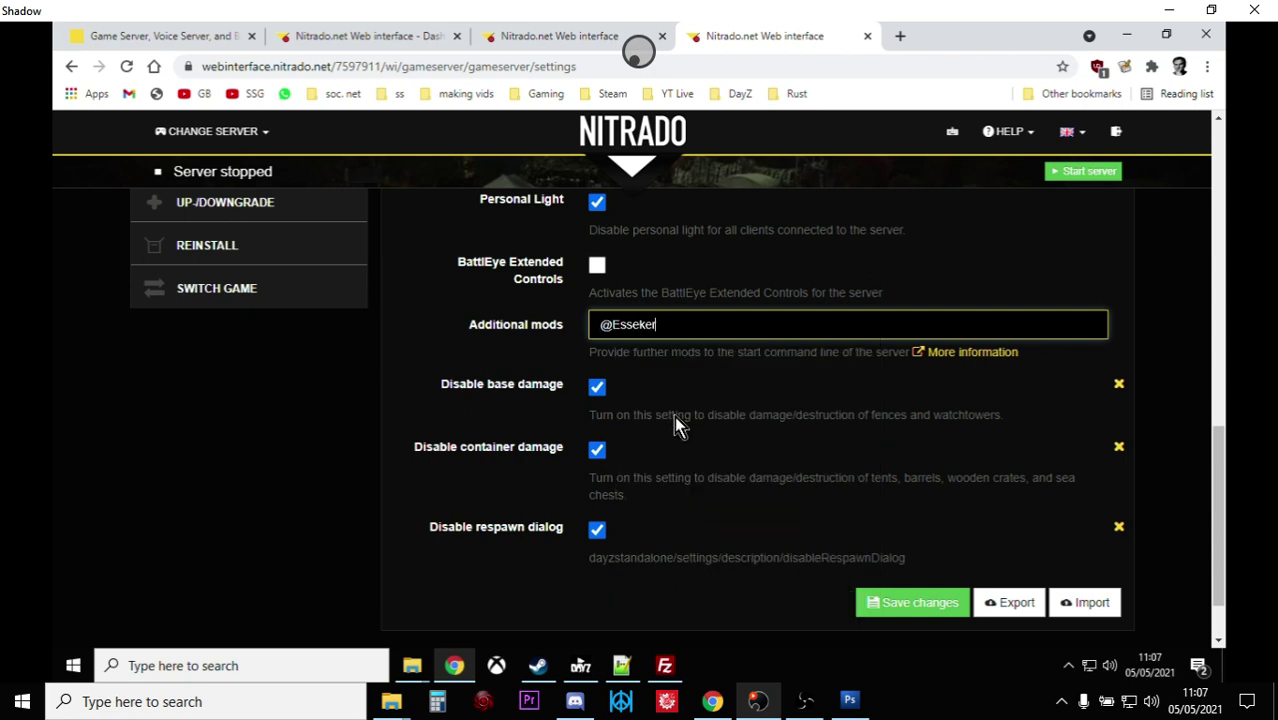
{"action": "left_click", "coordinate": [885, 604]}
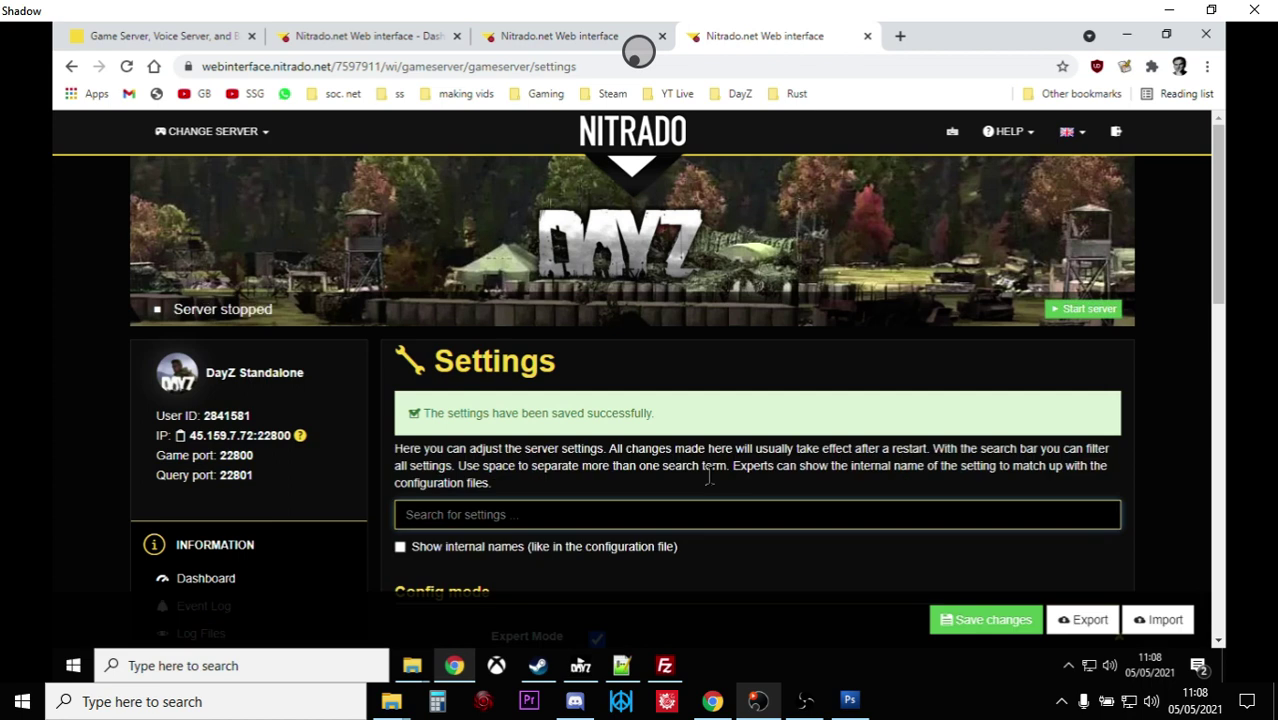
Start the DayZ game server and confirm the start.
{"action": "scroll", "coordinate": [713, 485], "scroll_direction": "down", "scroll_amount": 1}
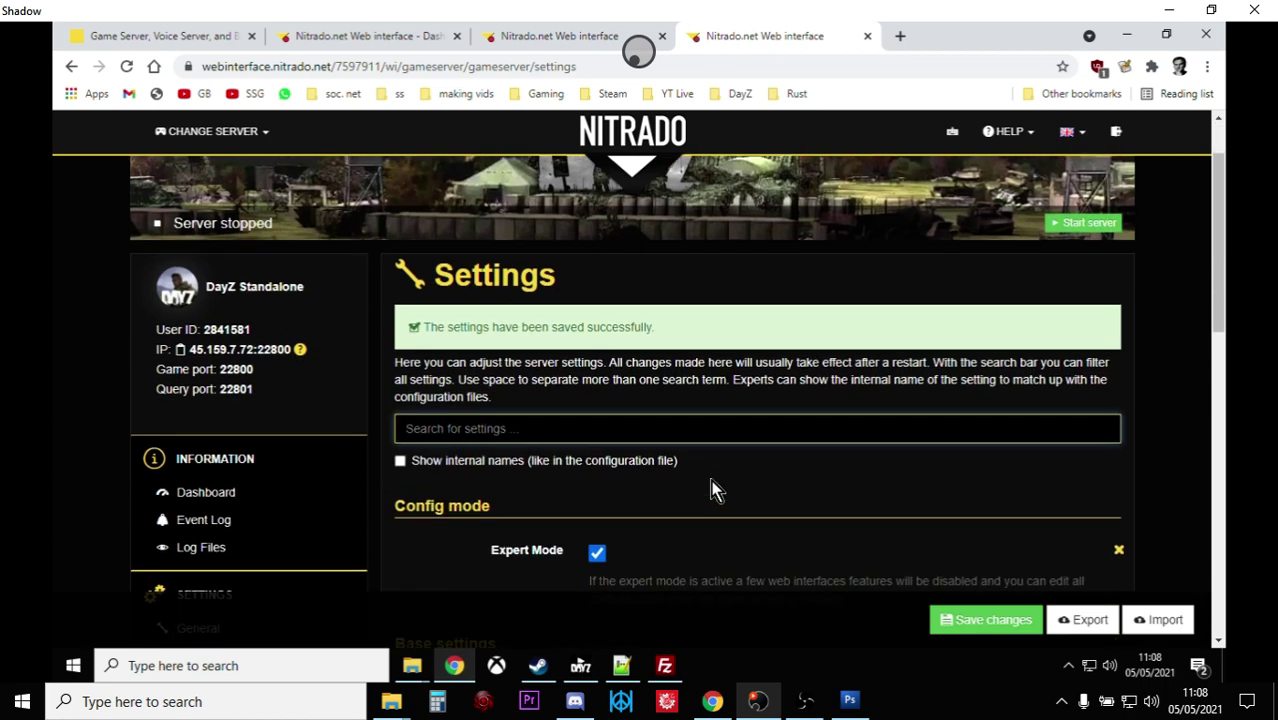
{"action": "left_click", "coordinate": [1097, 228]}
{"action": "left_click", "coordinate": [849, 285]}
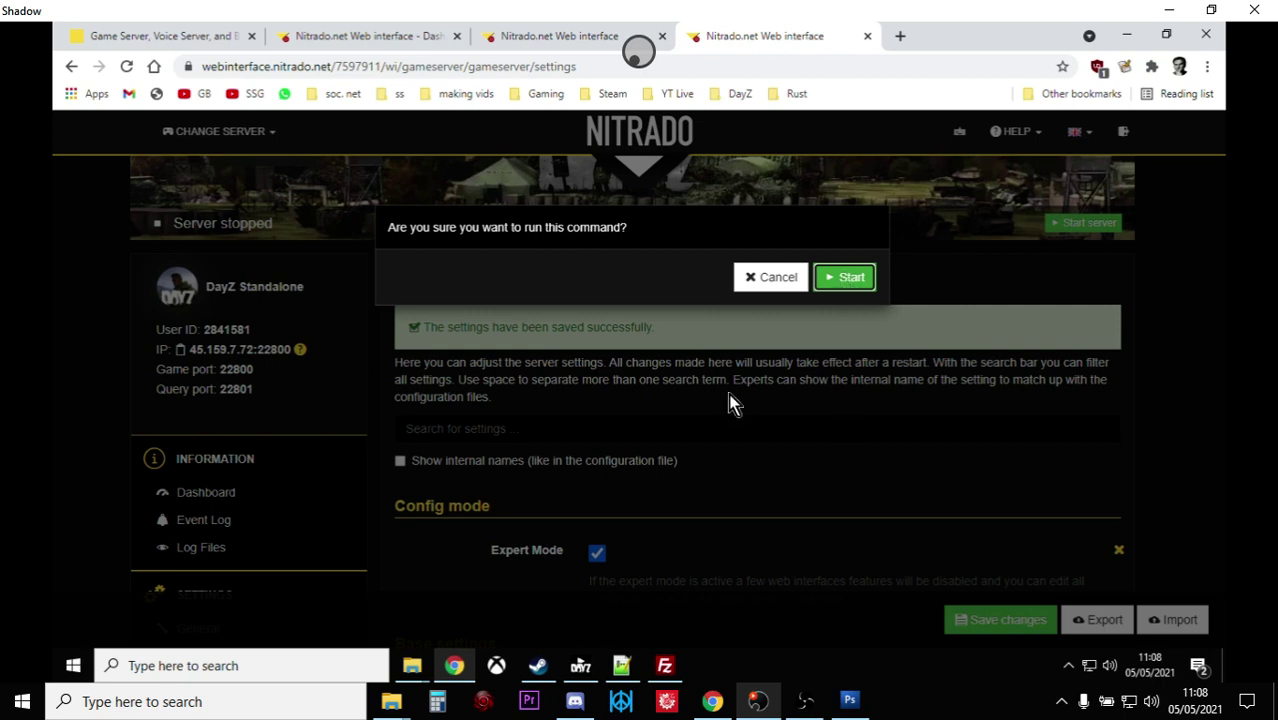
{"action": "scroll", "coordinate": [621, 414], "scroll_direction": "up", "scroll_amount": 1}
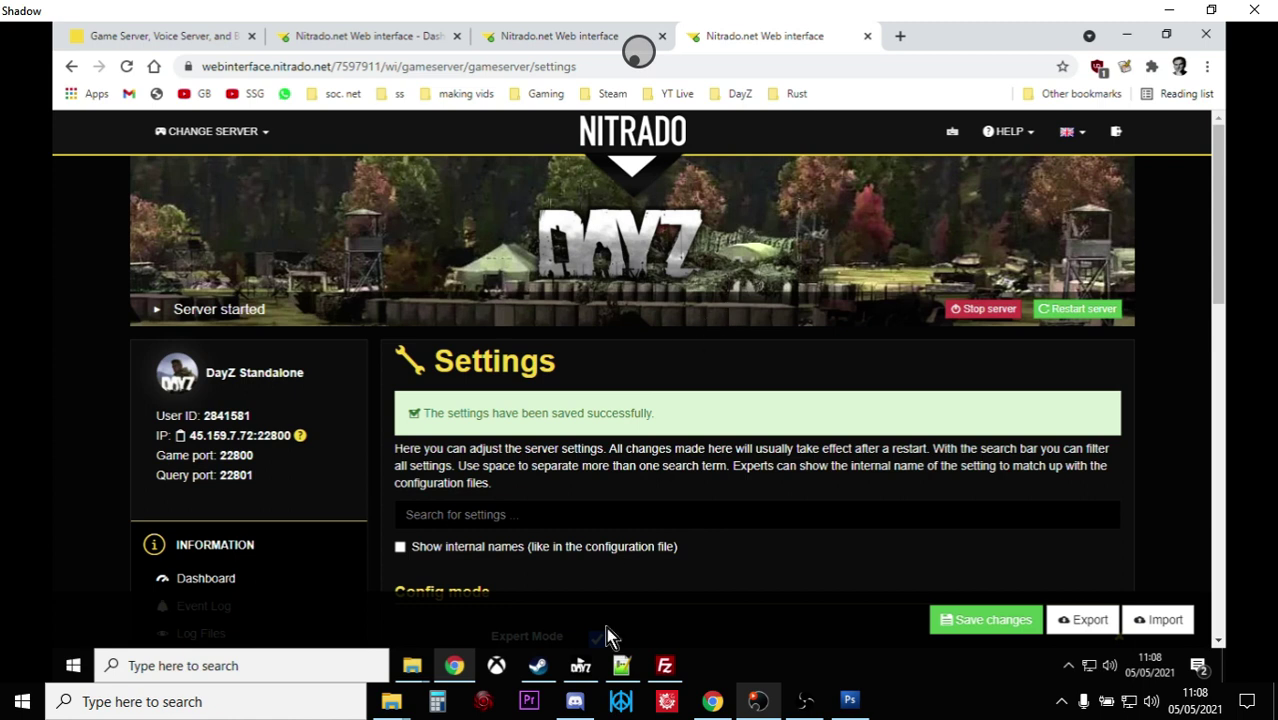
In the launcher's server browser, check favourites, then search the community list for 1E.
{"action": "left_click", "coordinate": [580, 666]}
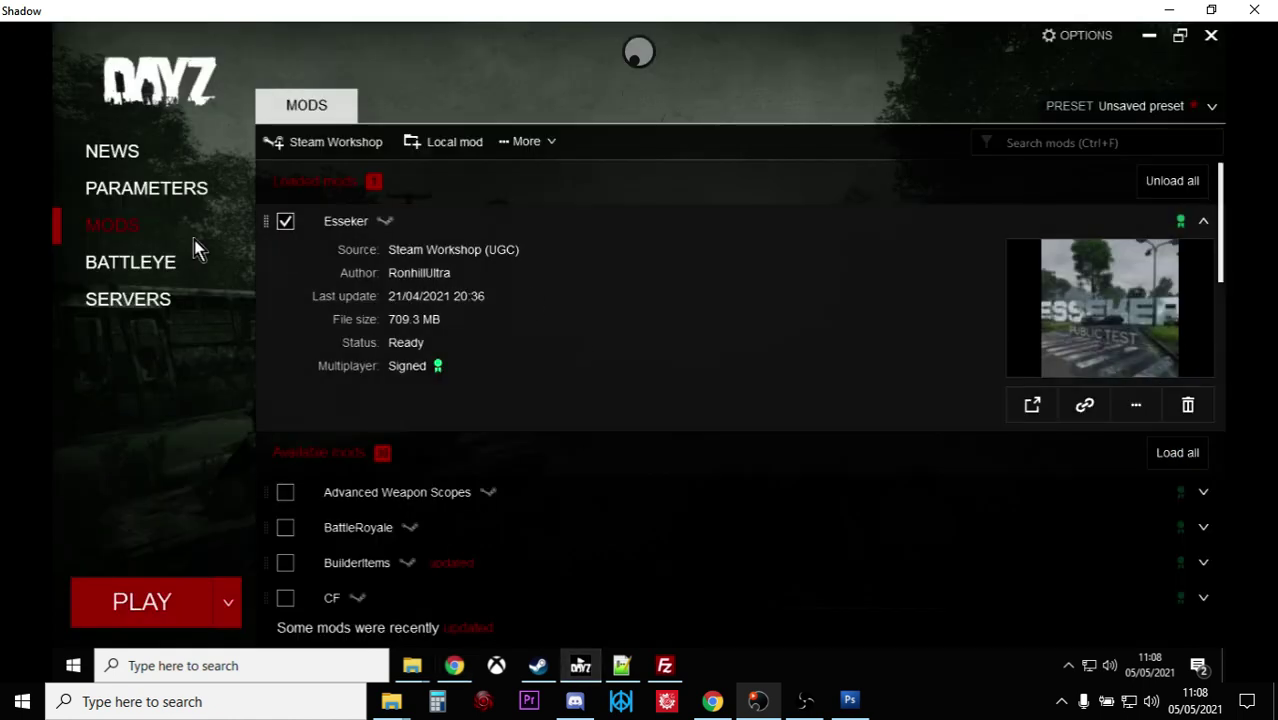
{"action": "left_click", "coordinate": [159, 306]}
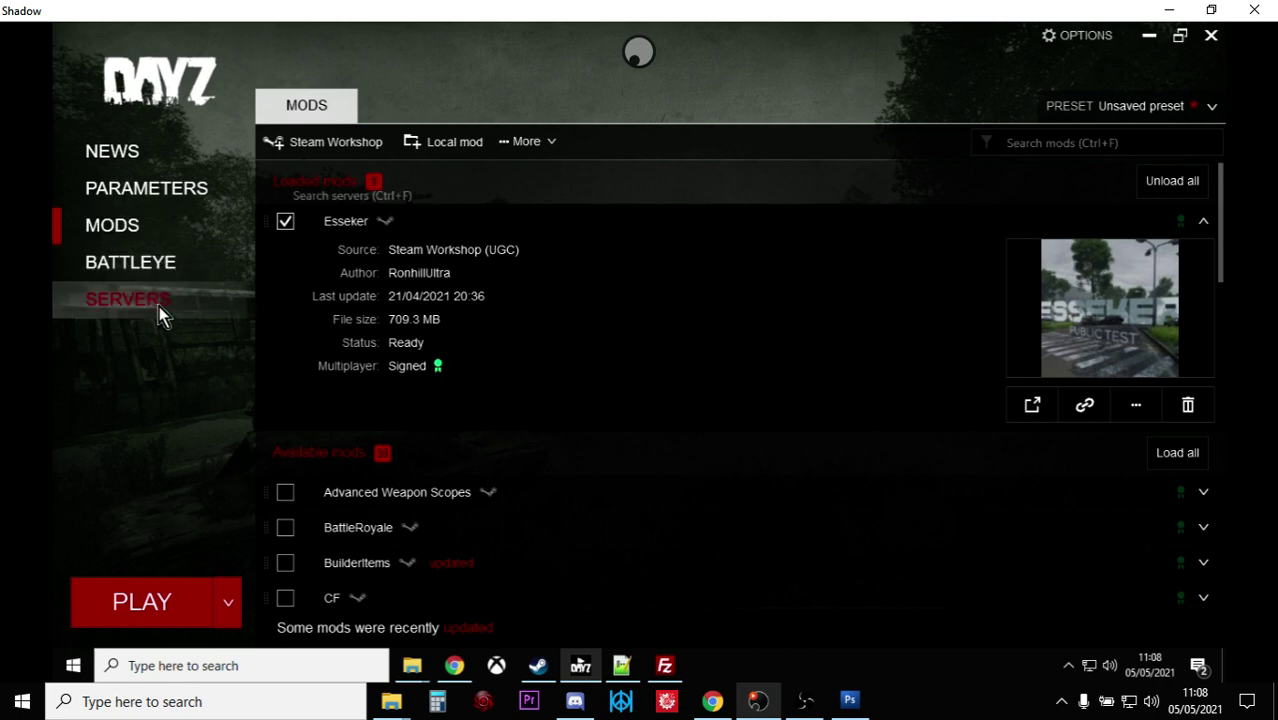
{"action": "left_click", "coordinate": [329, 112]}
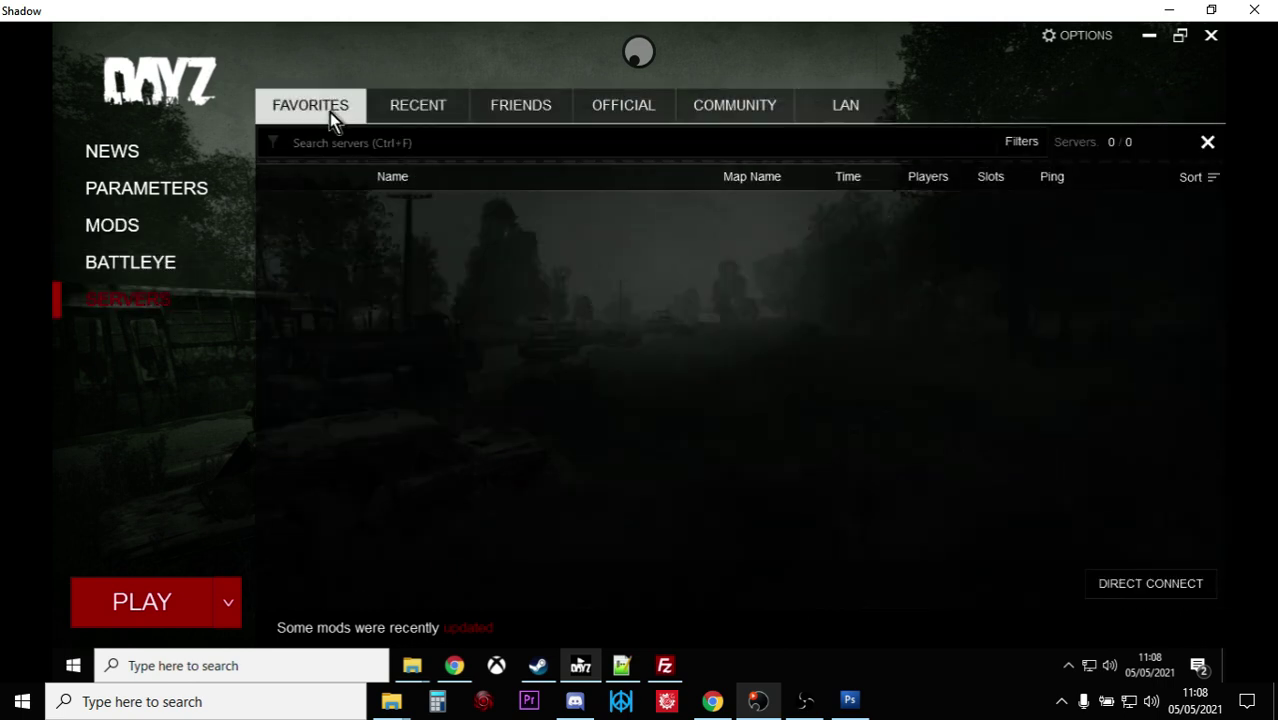
{"action": "left_click", "coordinate": [667, 118]}
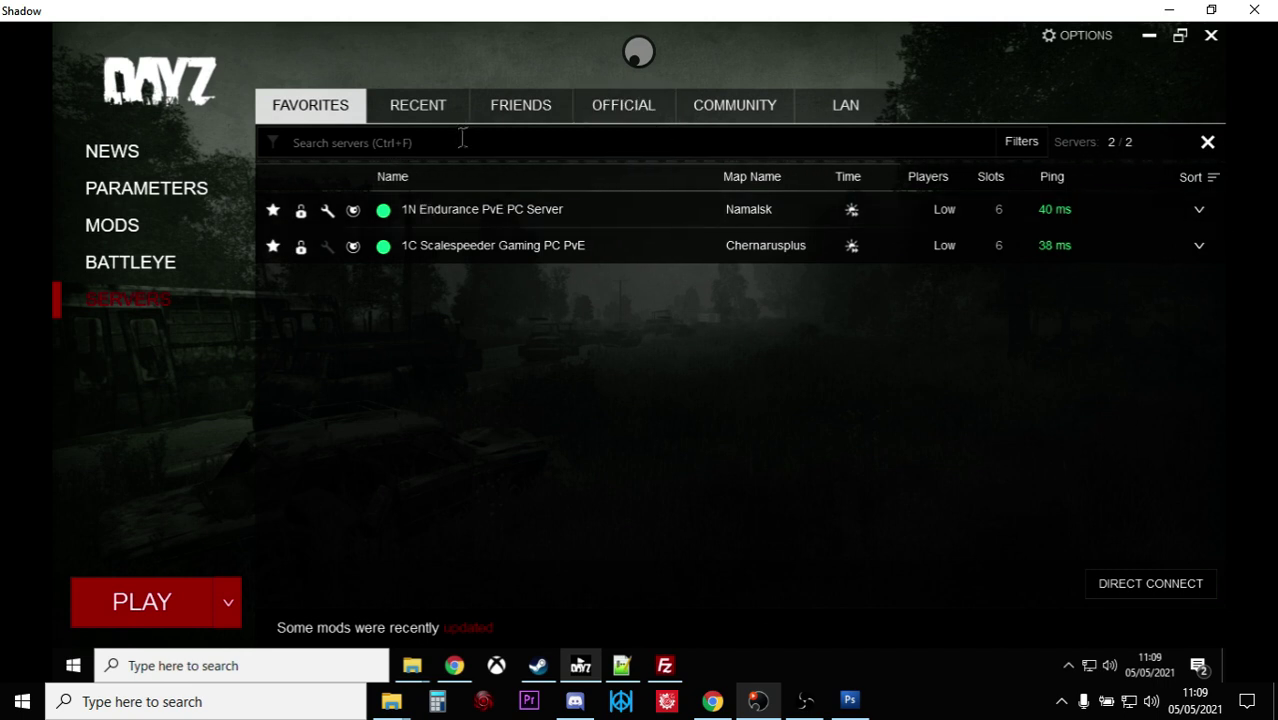
{"action": "left_click", "coordinate": [712, 112]}
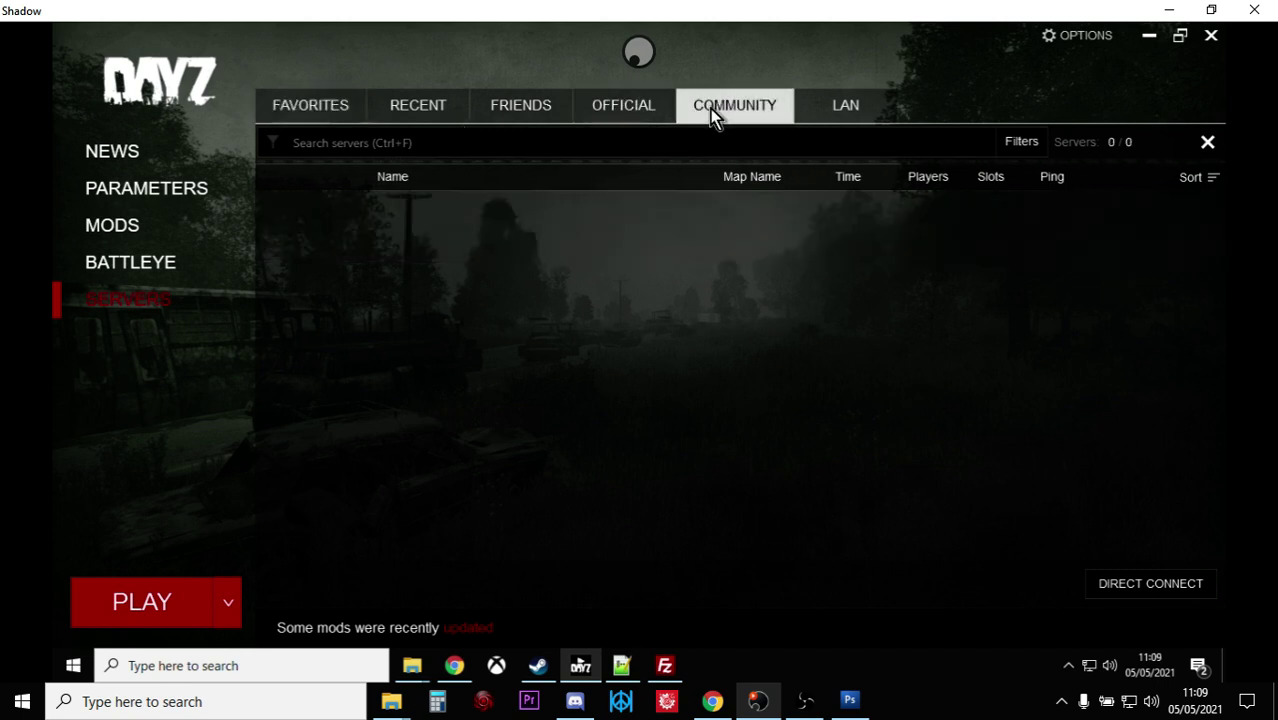
{"action": "left_click", "coordinate": [509, 141]}
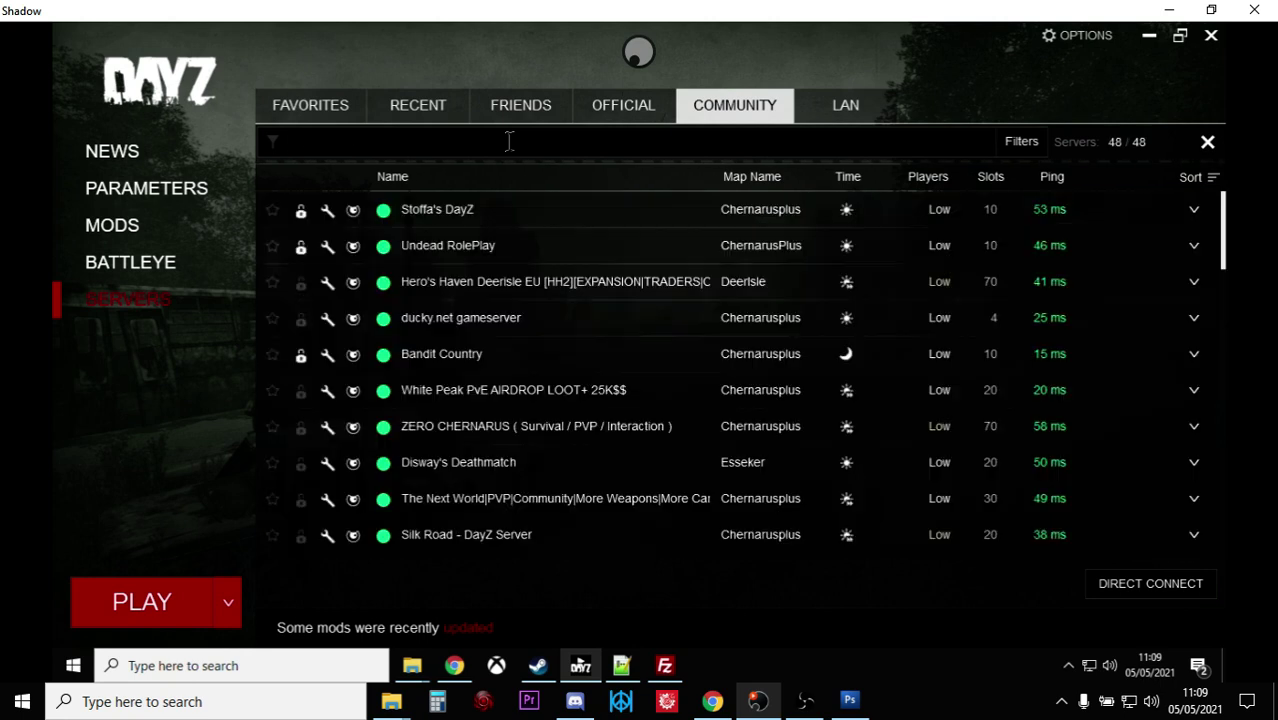
{"action": "type", "text": "1E"}
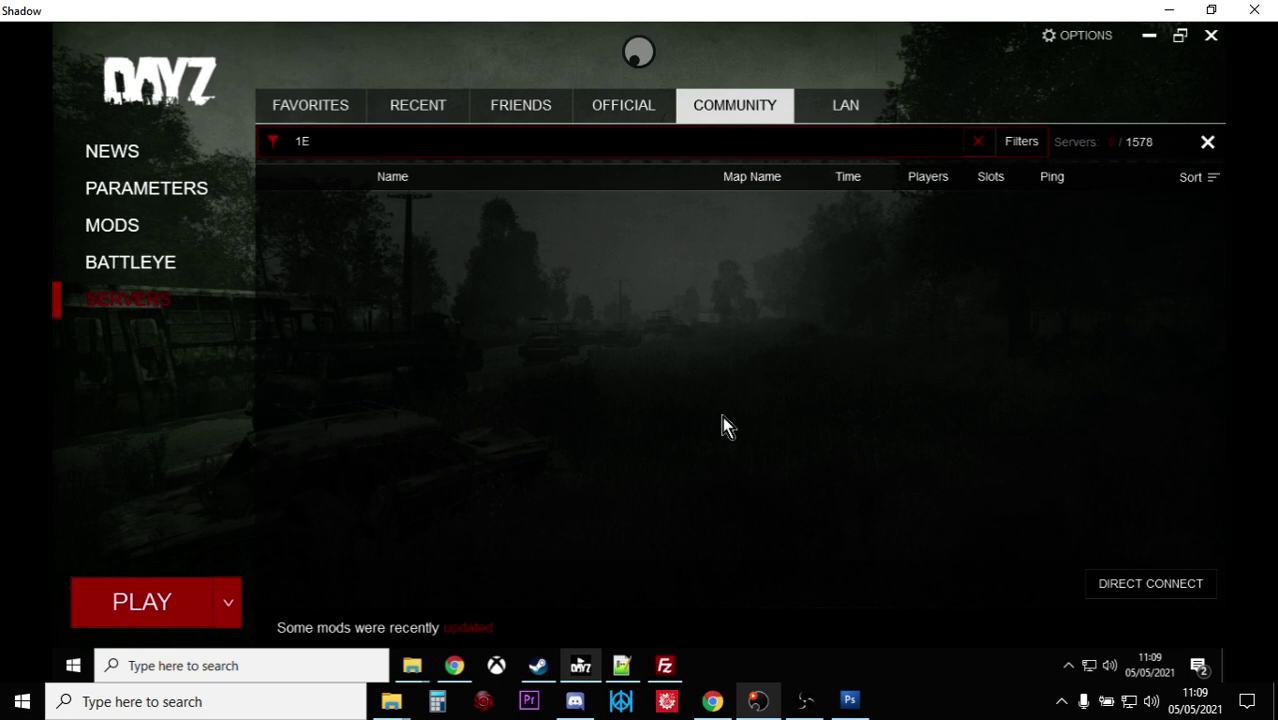
Go to the Nitrado services overview and reload it twice to check the DayZ (PC) server.
{"action": "left_click", "coordinate": [454, 665]}
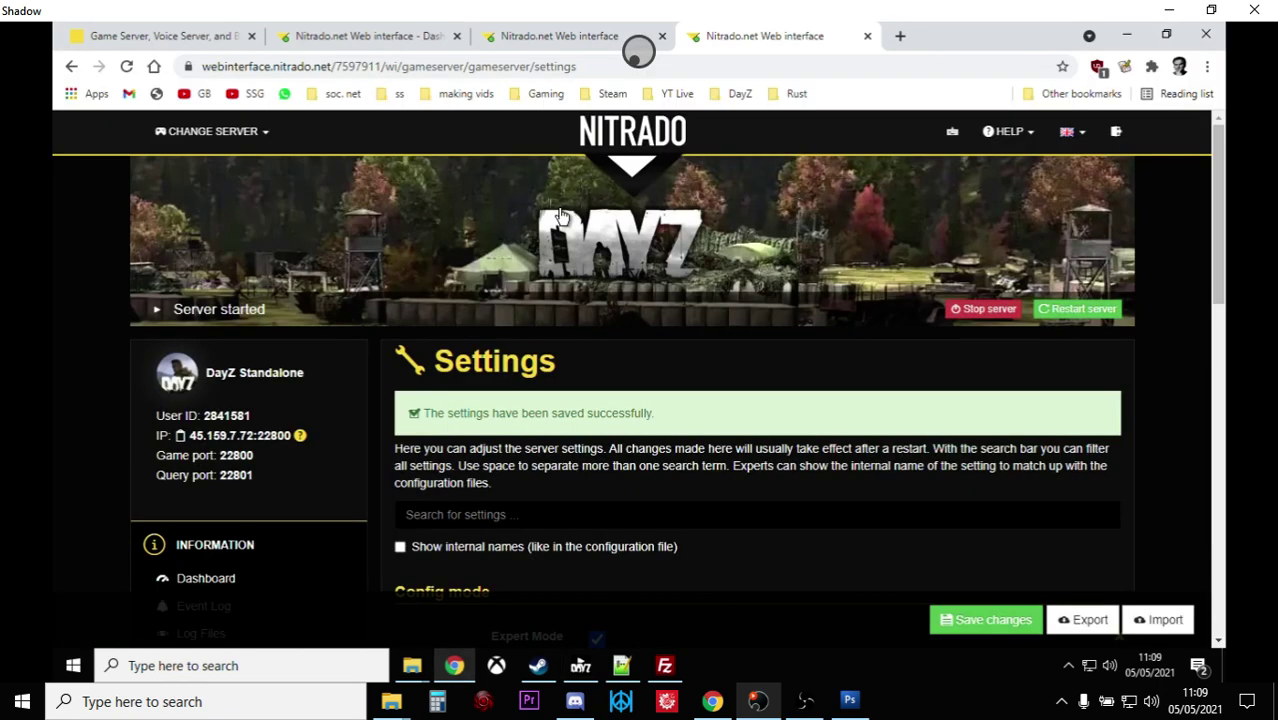
{"action": "left_click", "coordinate": [330, 44]}
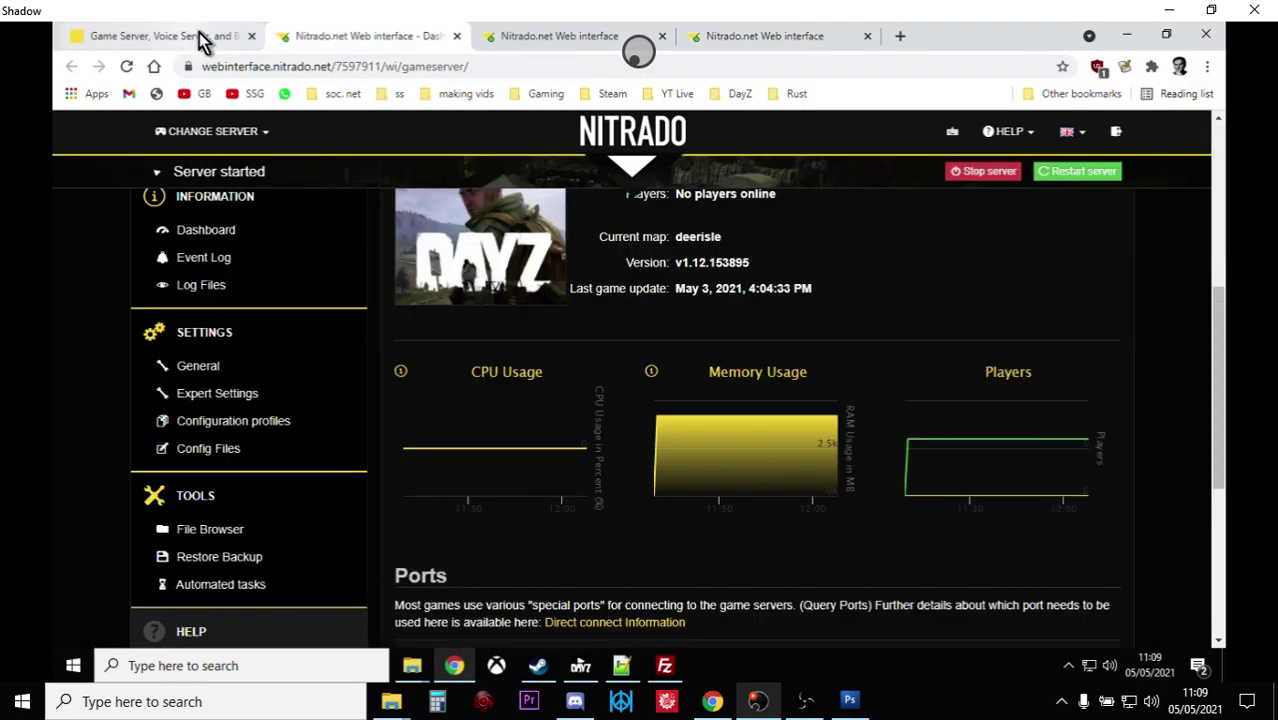
{"action": "left_click", "coordinate": [200, 38]}
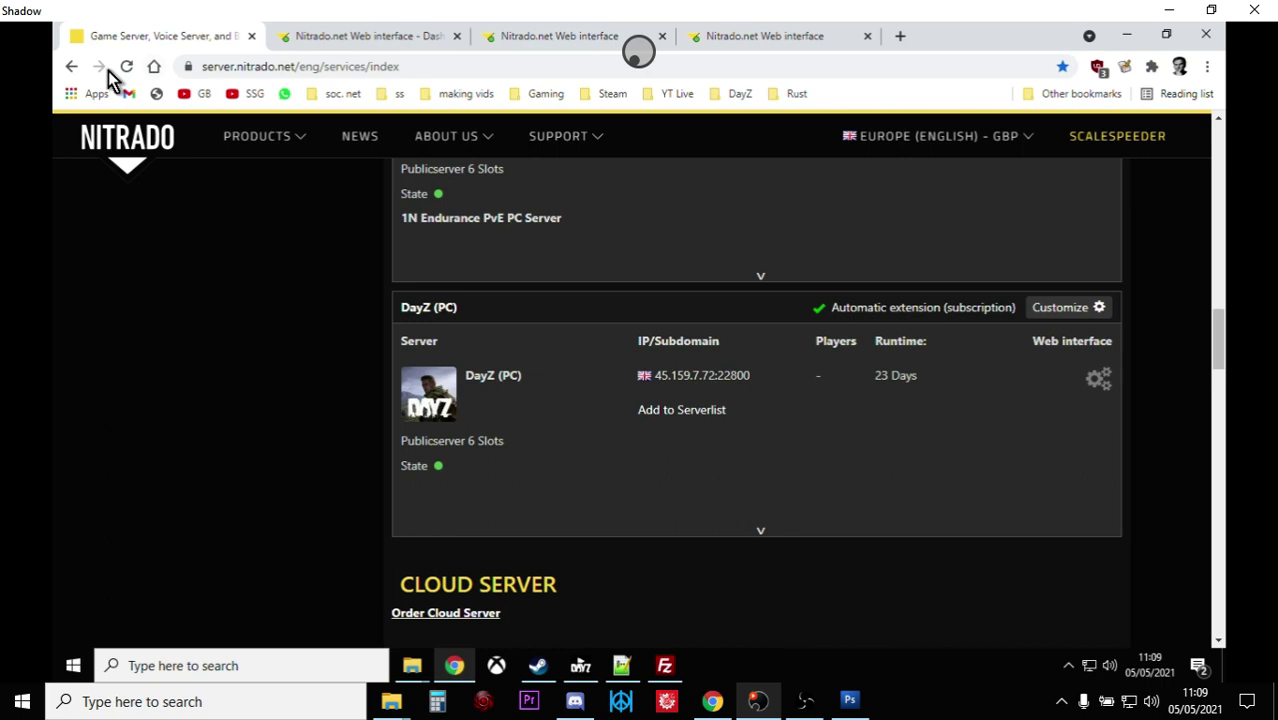
{"action": "left_click", "coordinate": [126, 66]}
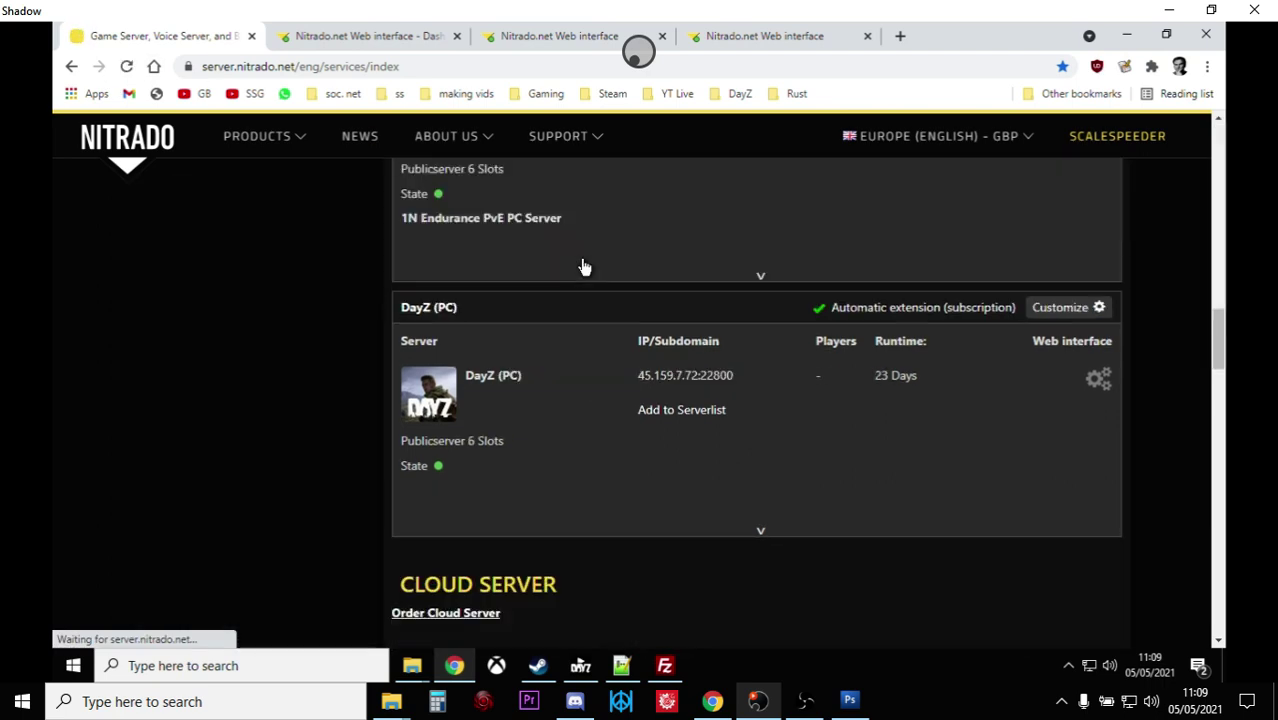
{"action": "left_click", "coordinate": [126, 68]}
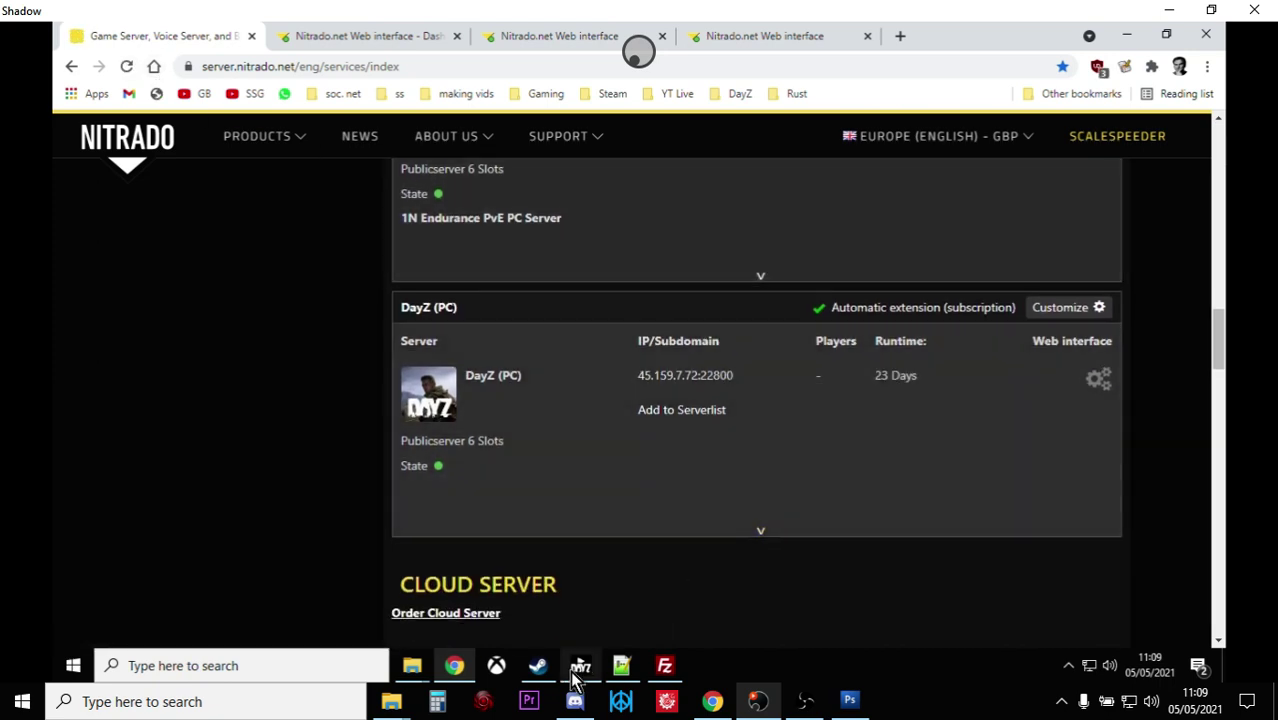
Replace the launcher search 1E with Endurance and return to the favourite servers.
{"action": "left_click", "coordinate": [578, 668]}
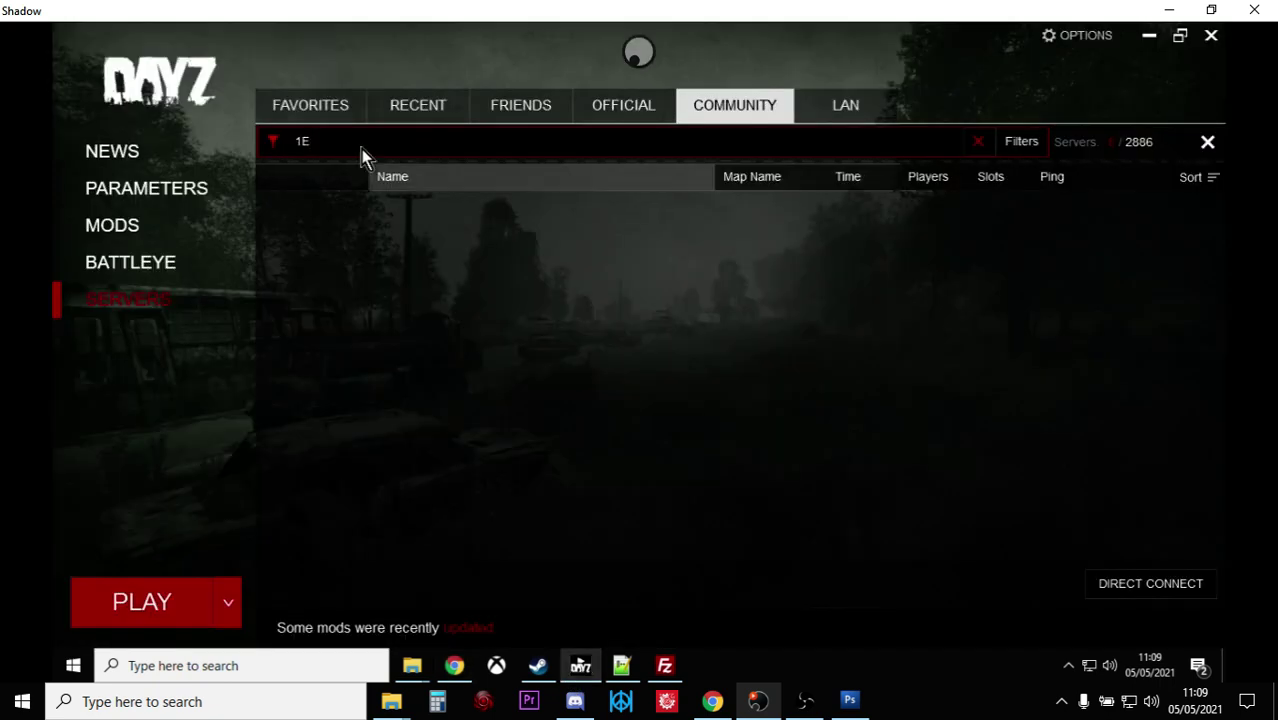
{"action": "left_click_drag", "start_coordinate": [342, 140], "coordinate": [250, 146]}
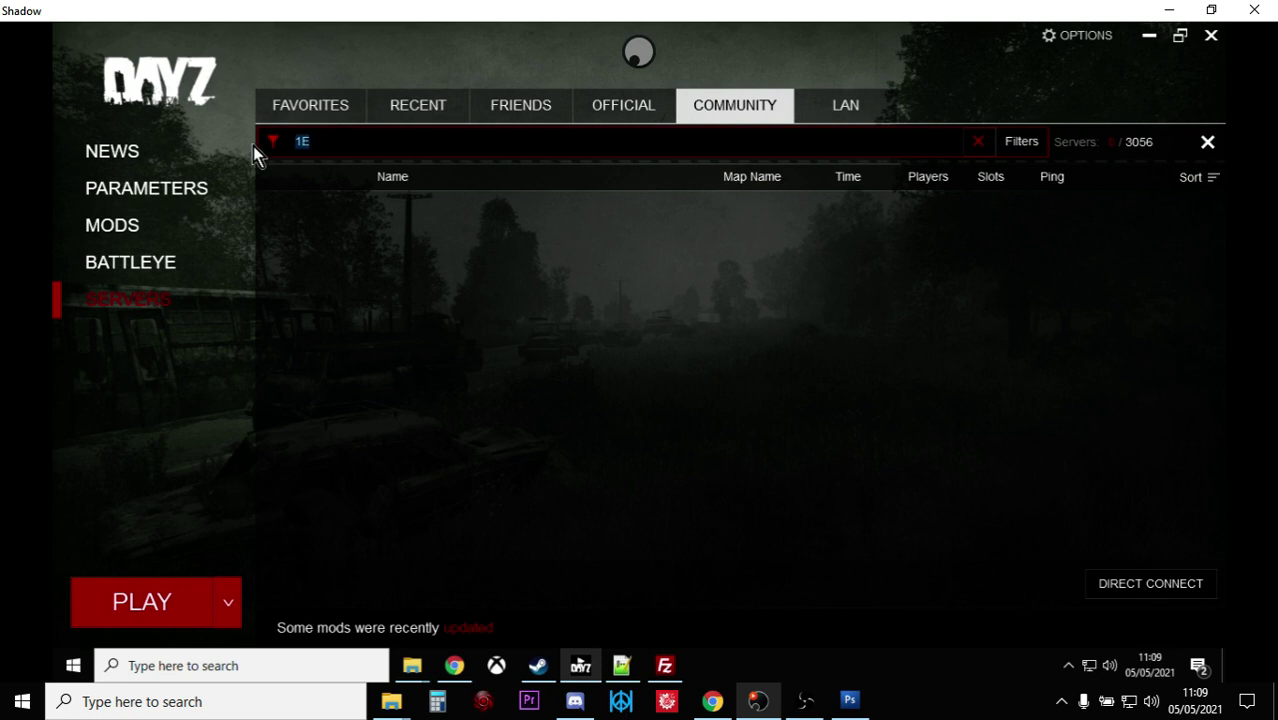
{"action": "type", "text": "Endurance"}
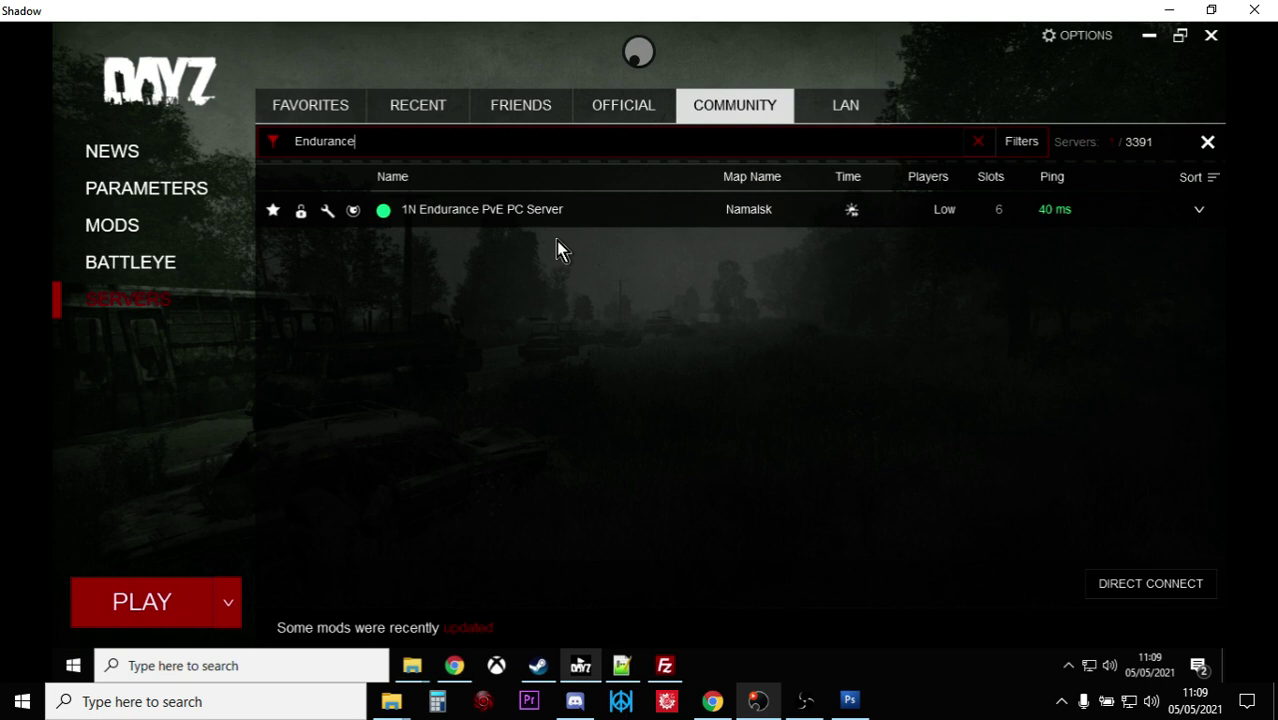
{"action": "left_click", "coordinate": [323, 111]}
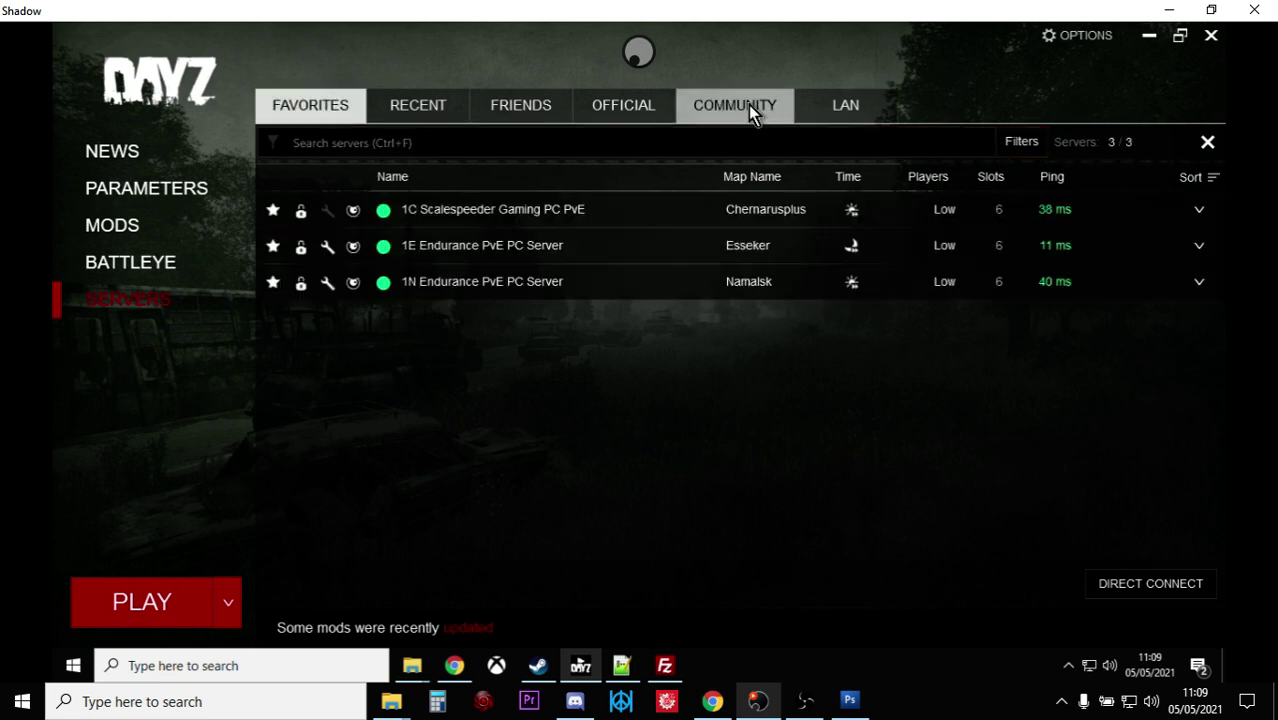
Join 1E Endurance PvE PC Server, loading the Esseker mod and entering the server password.
{"action": "mouse_move", "coordinate": [503, 239]}
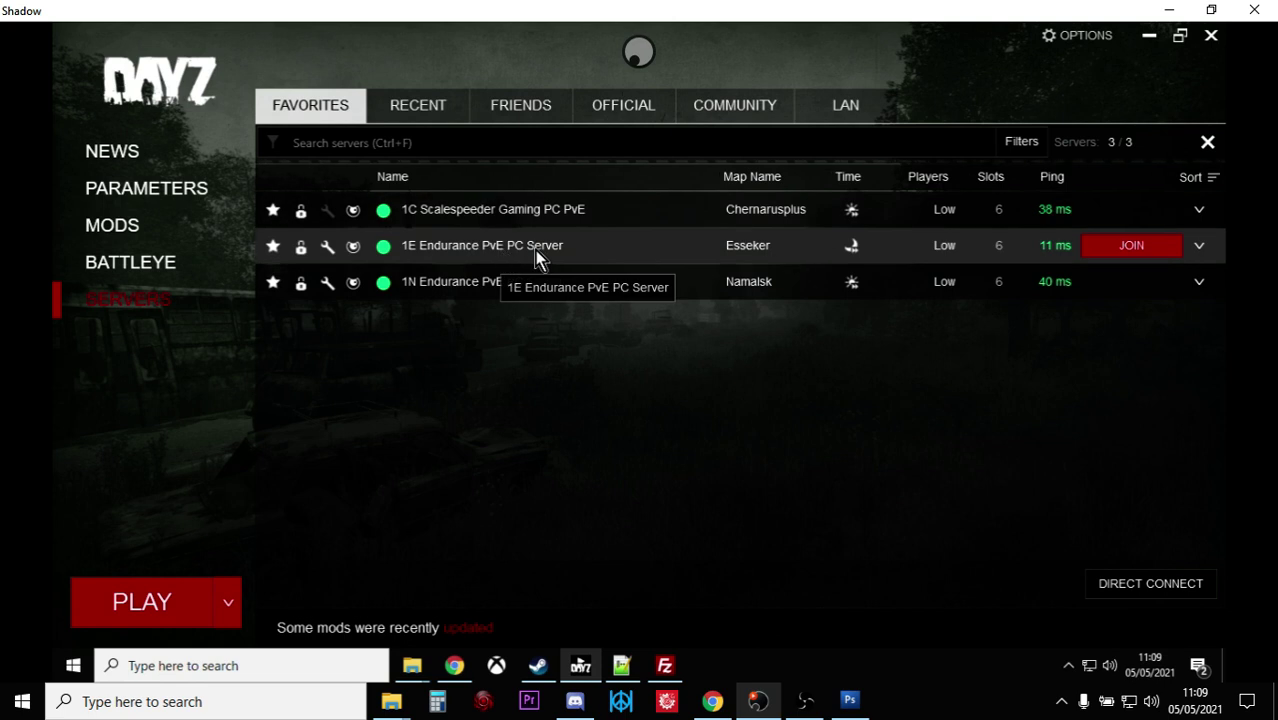
{"action": "left_click", "coordinate": [1107, 248]}
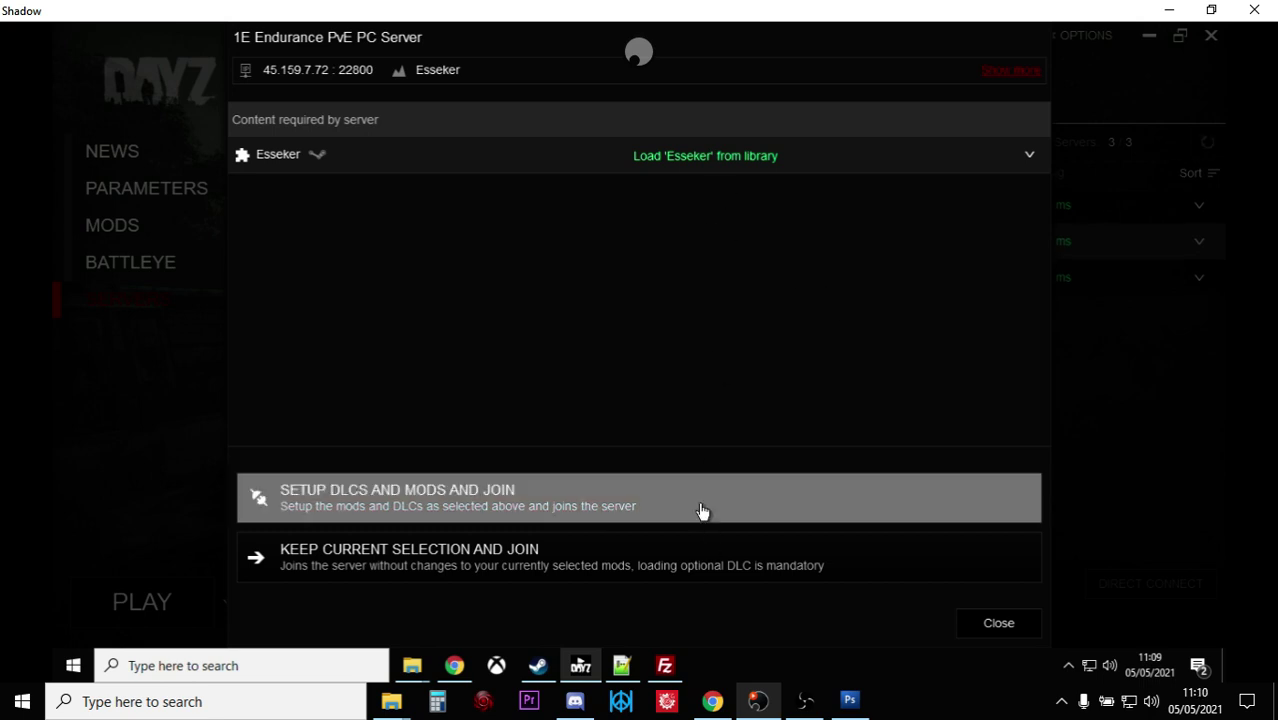
{"action": "left_click", "coordinate": [701, 510]}
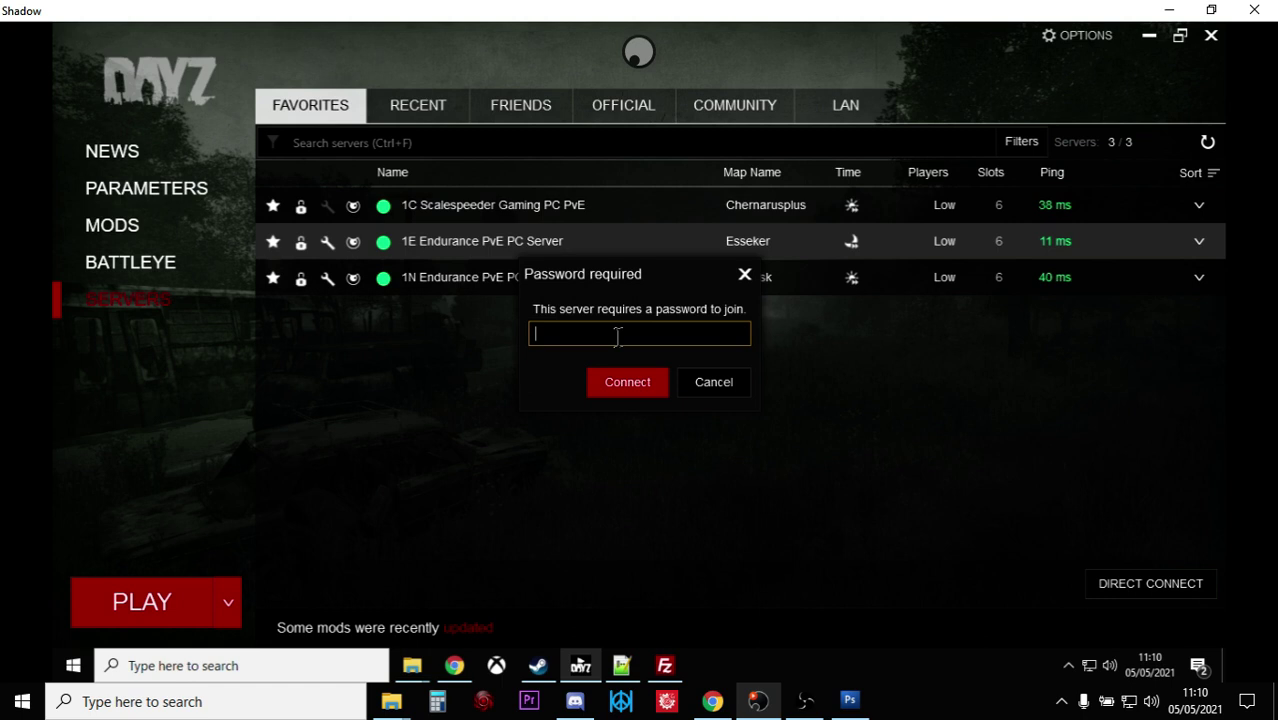
{"action": "type", "text": "******"}
{"action": "left_click", "coordinate": [622, 392]}
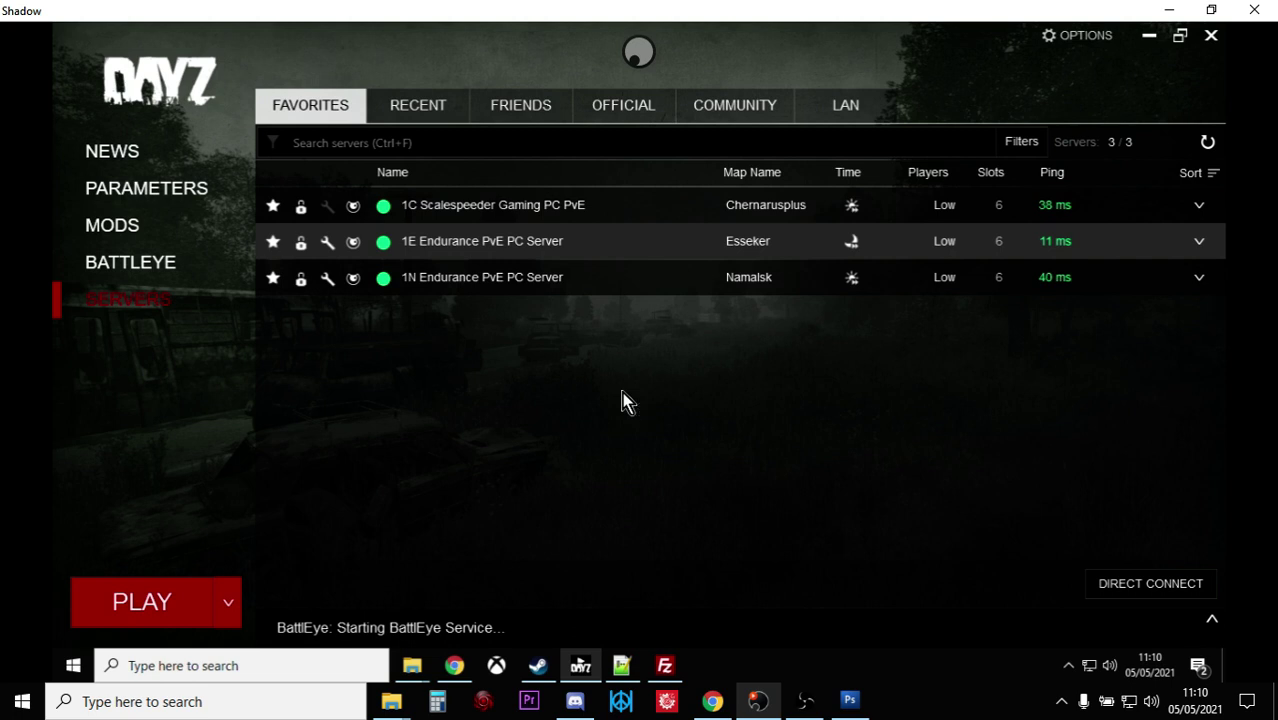
Toggle cursor locking in Shadow's Quick Menu and switch the stream to full screen.
{"action": "left_click", "coordinate": [639, 52]}
{"action": "left_click", "coordinate": [568, 161]}
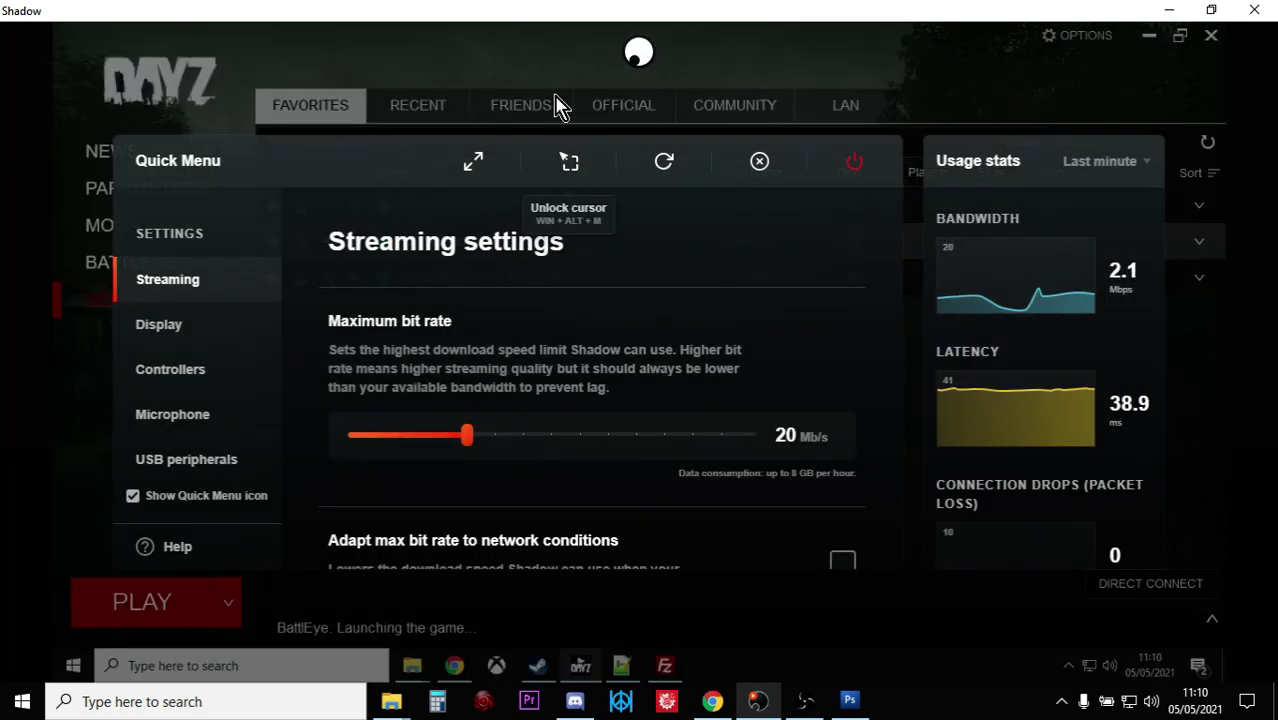
{"action": "left_click", "coordinate": [639, 55]}
{"action": "left_click", "coordinate": [639, 52]}
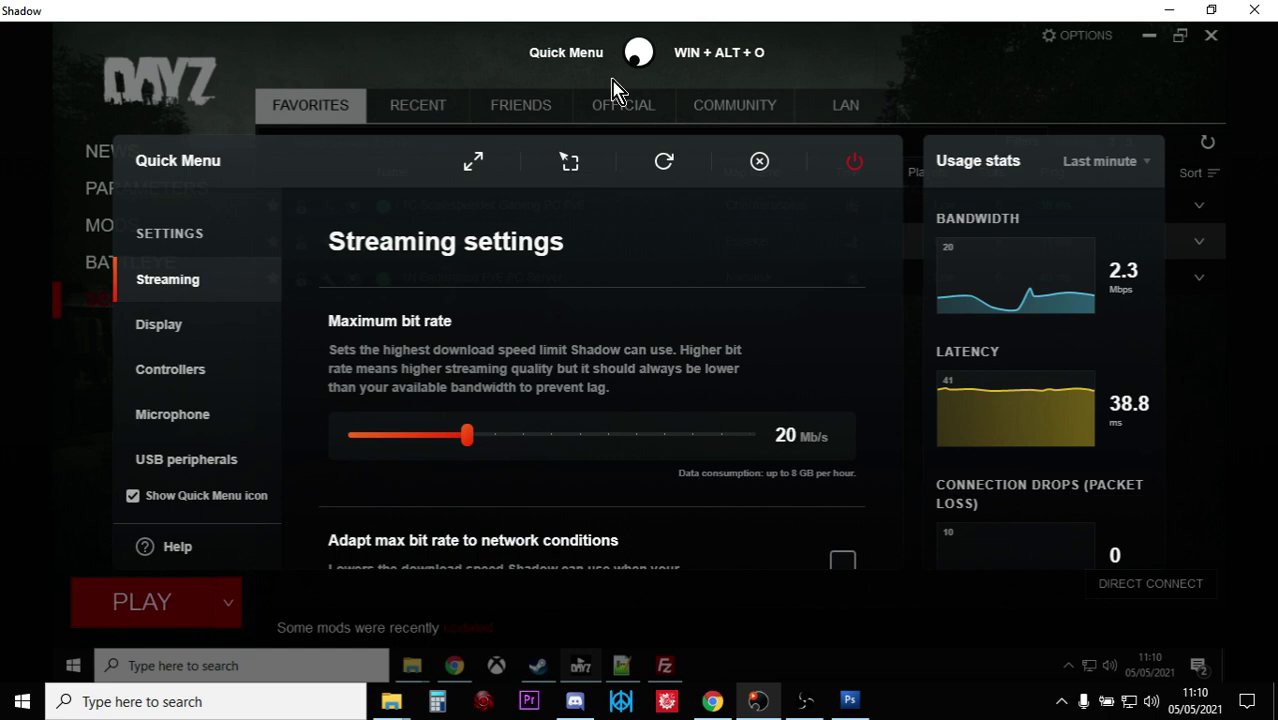
{"action": "left_click", "coordinate": [476, 163]}
{"action": "left_click", "coordinate": [529, 53]}
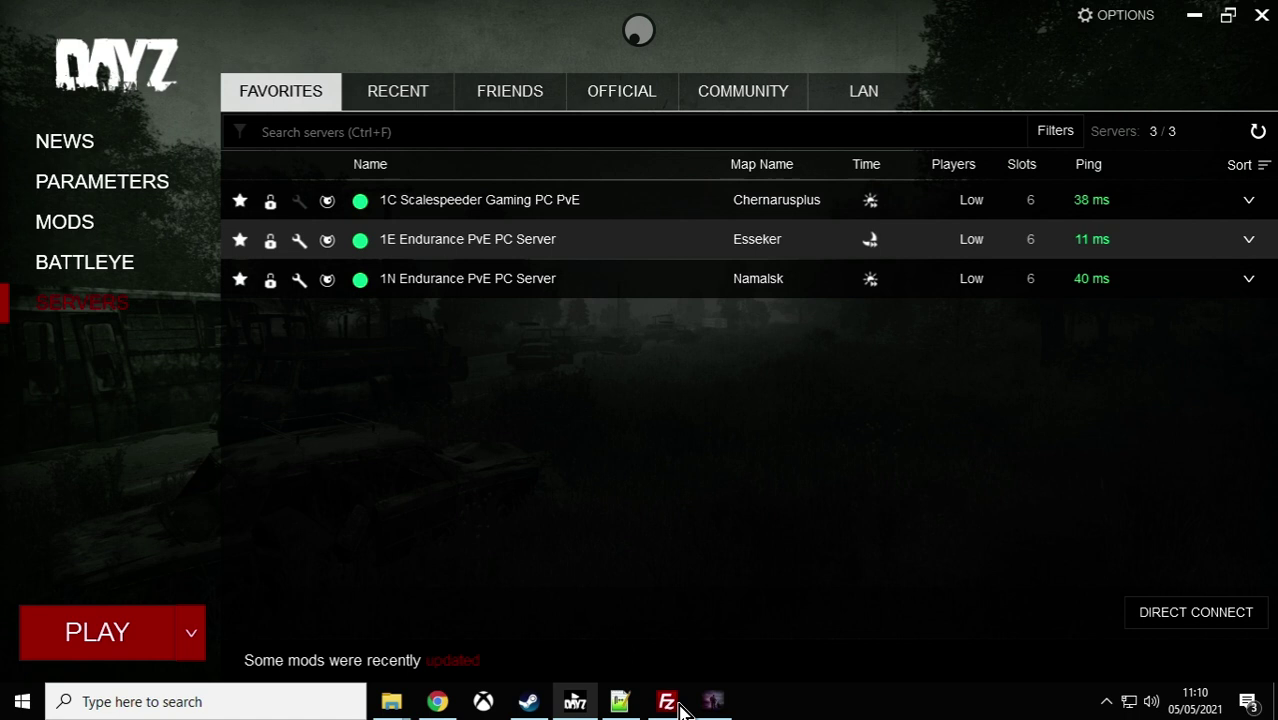
Bring the launched DayZ game window forward and let it load into the Esseker server.
{"action": "mouse_move", "coordinate": [720, 706]}
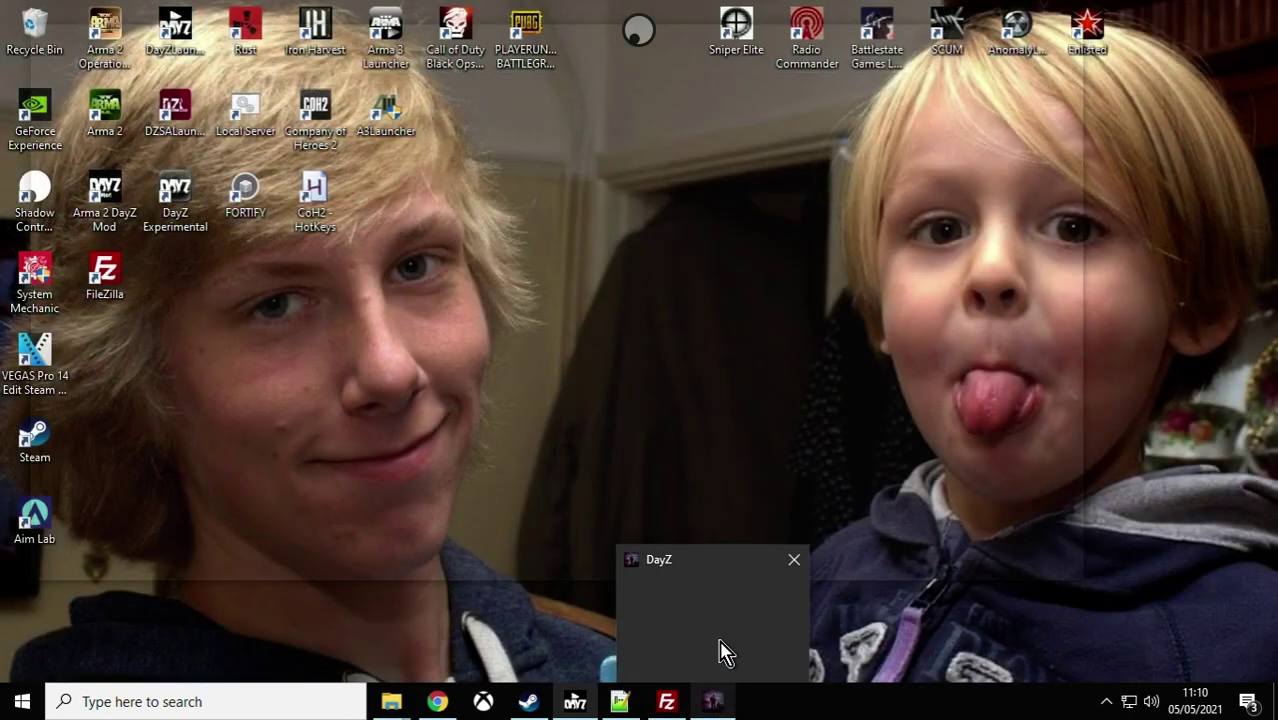
{"action": "left_click", "coordinate": [724, 652]}
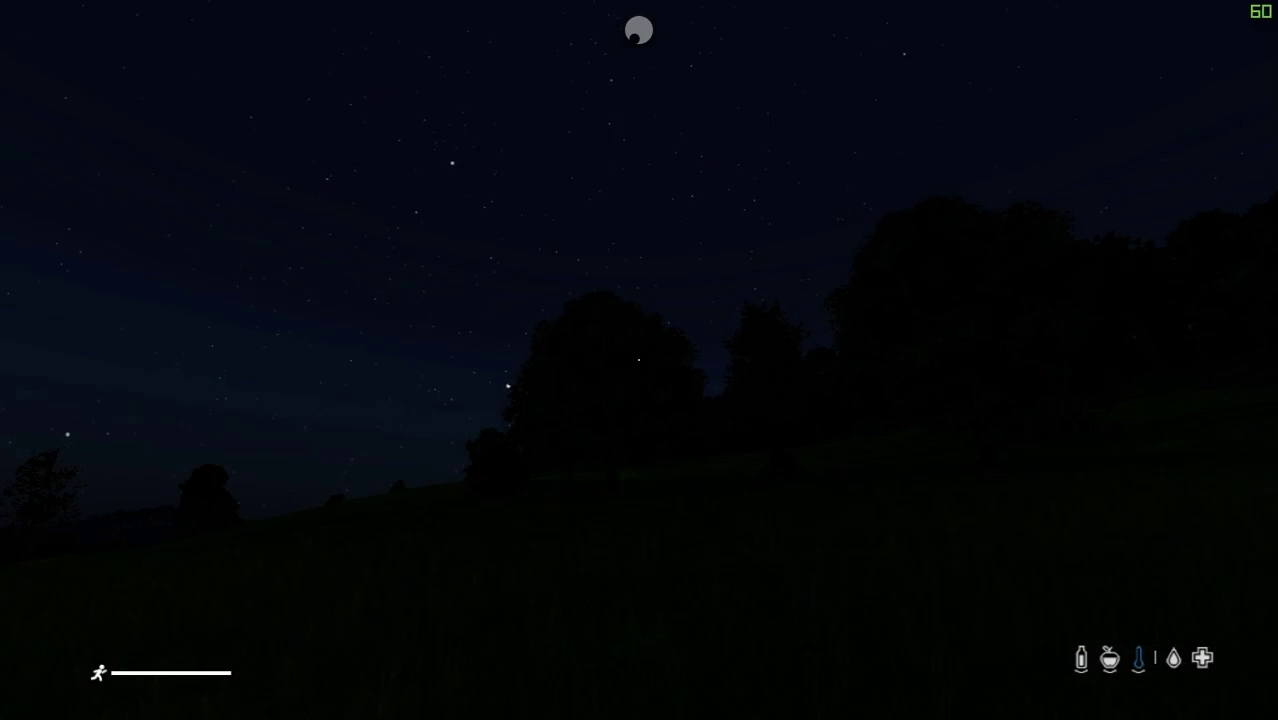
{"action": "mouse_move", "coordinate": [639, 360]}
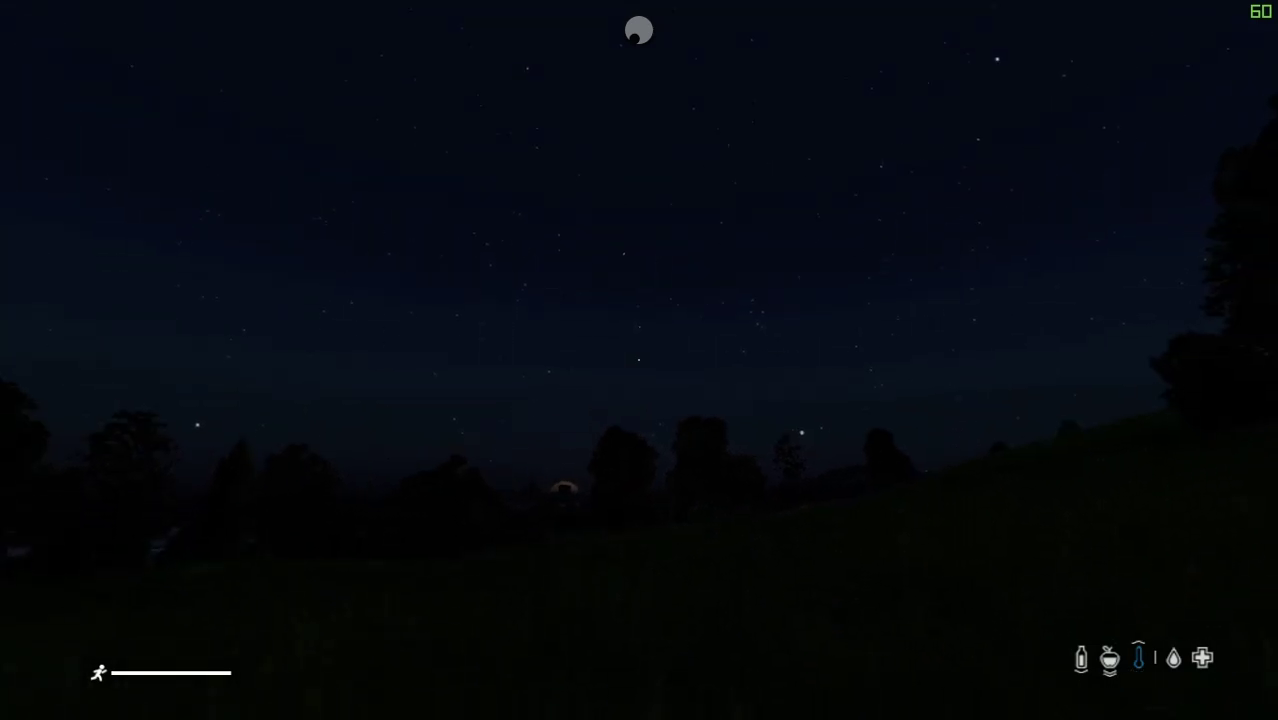
{"action": "key", "text": "Return"}
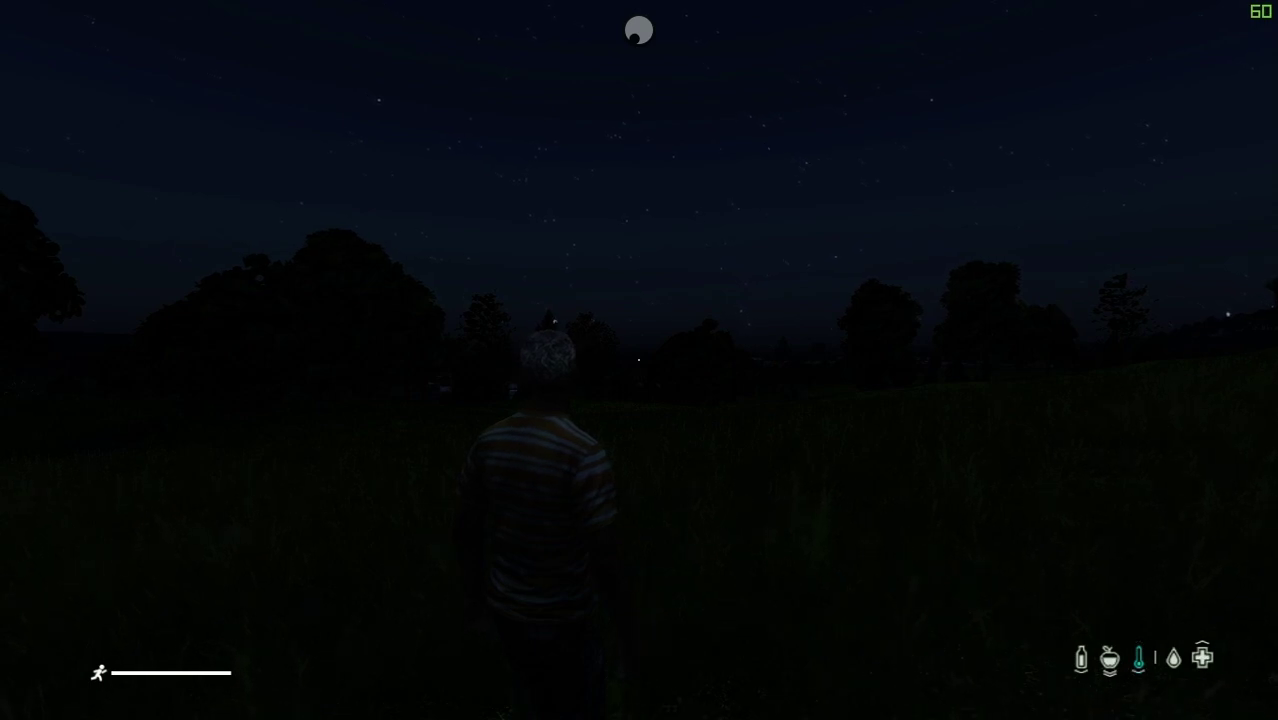
{"action": "key", "text": "KP_Enter"}
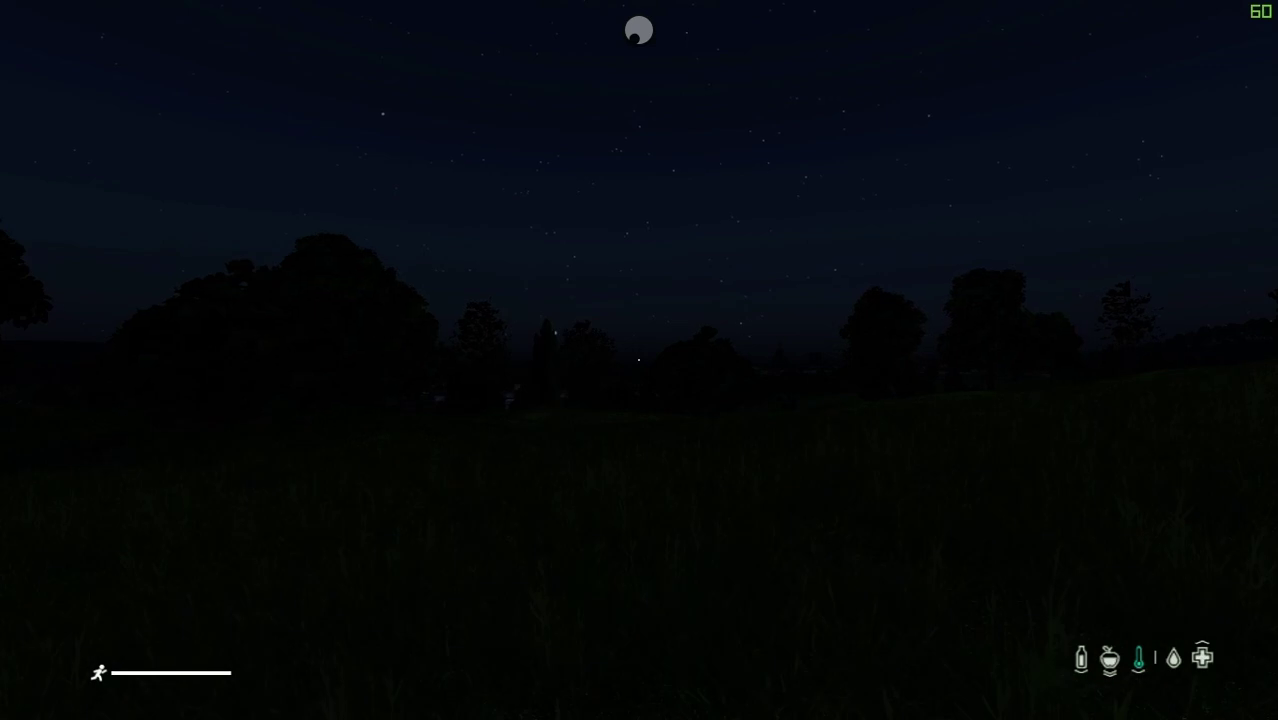